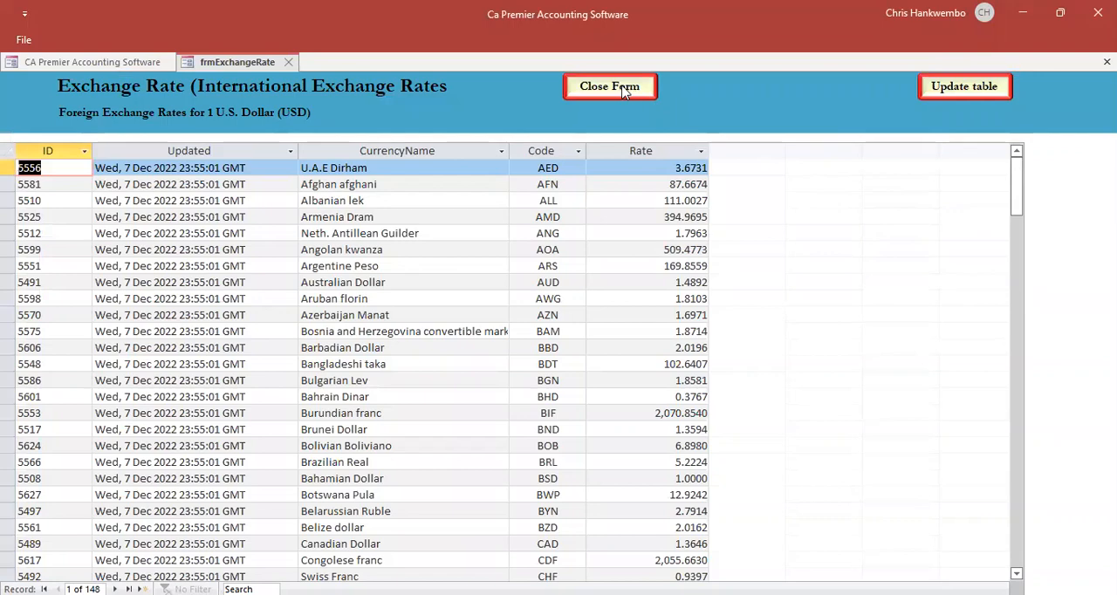
- Update the exchange rate table for all currencies and close the exchange rate form
click(951, 85)
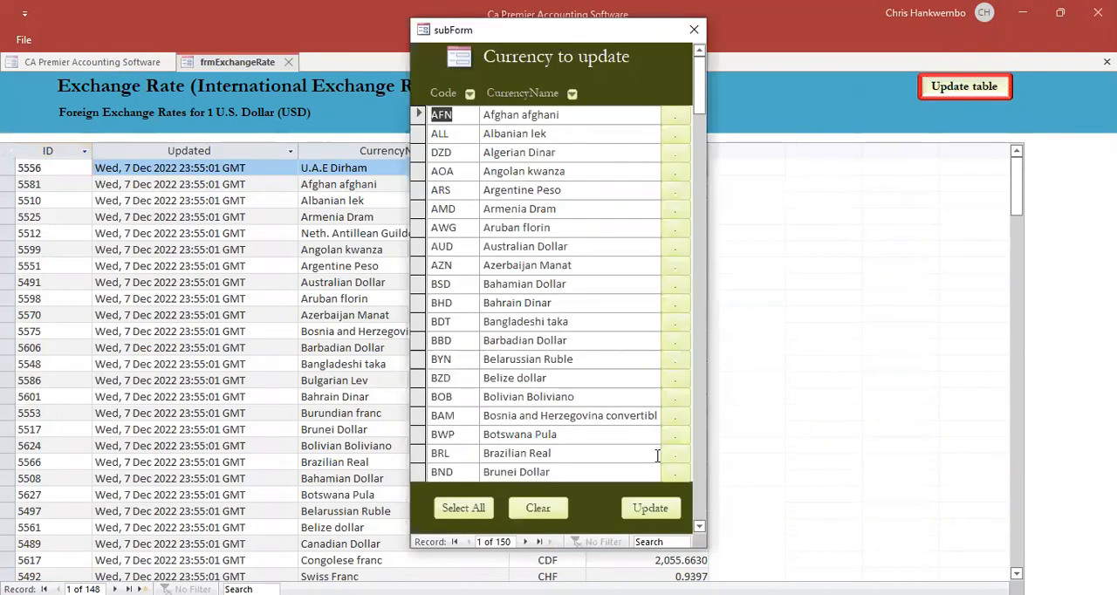
click(463, 507)
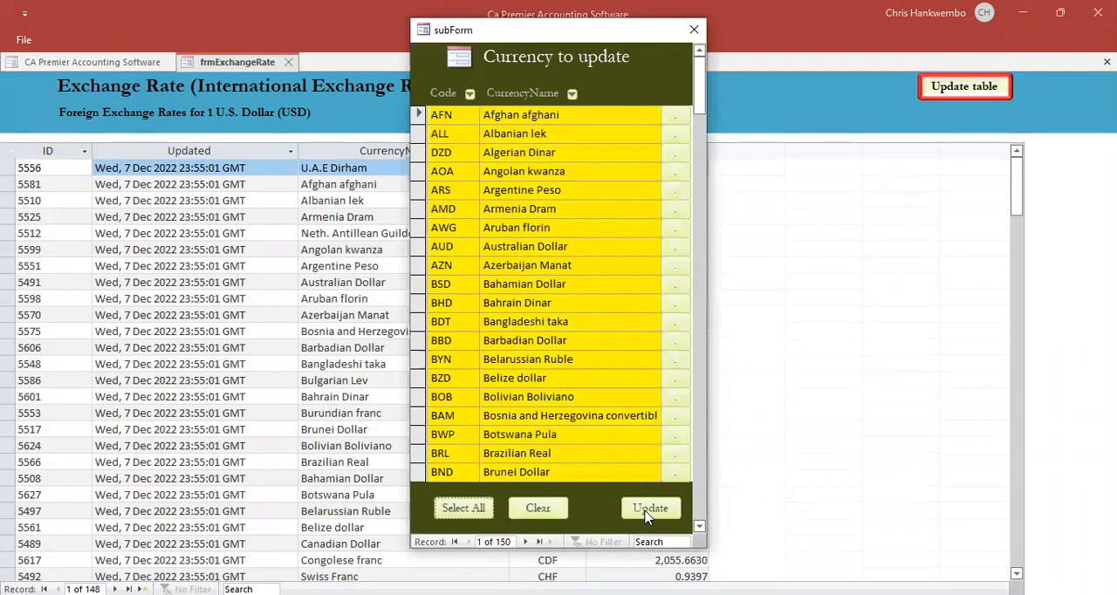
click(647, 511)
click(647, 513)
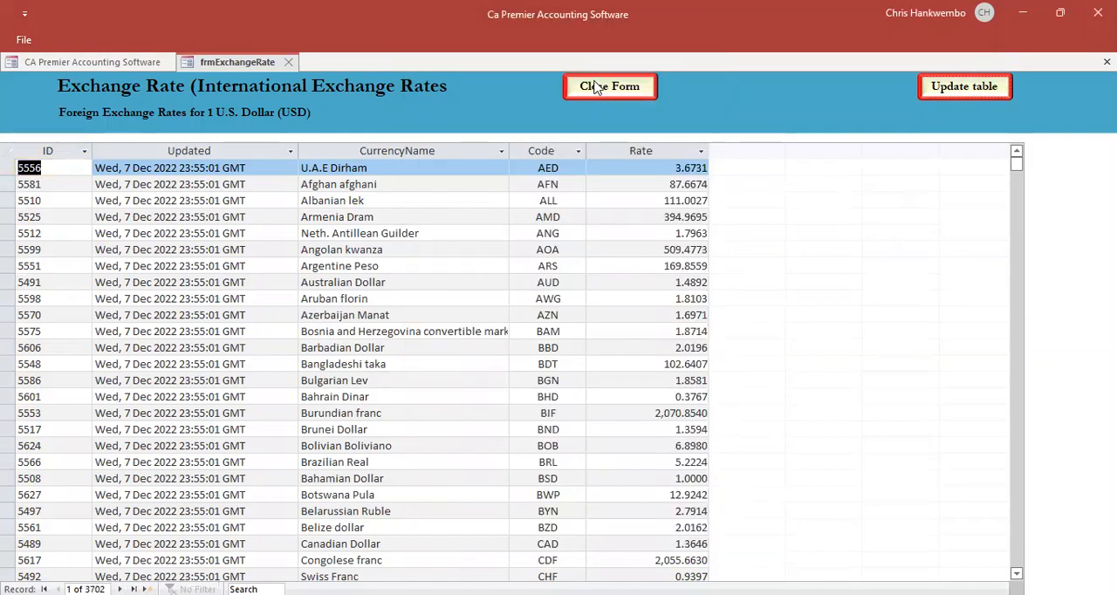
click(609, 87)
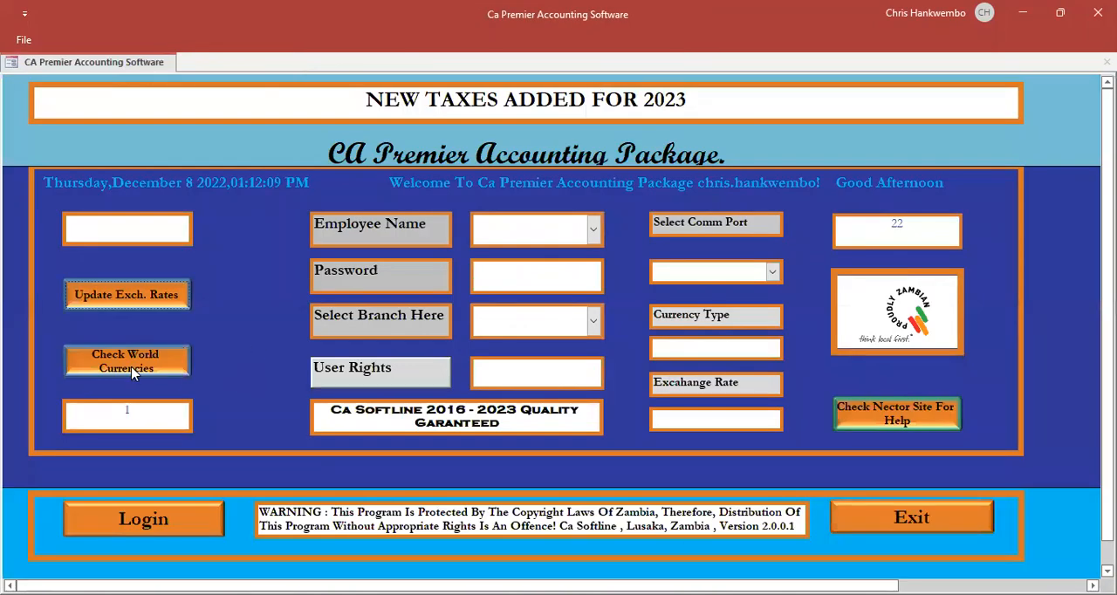
- View the world currency rates report through to its last page and close it
click(131, 369)
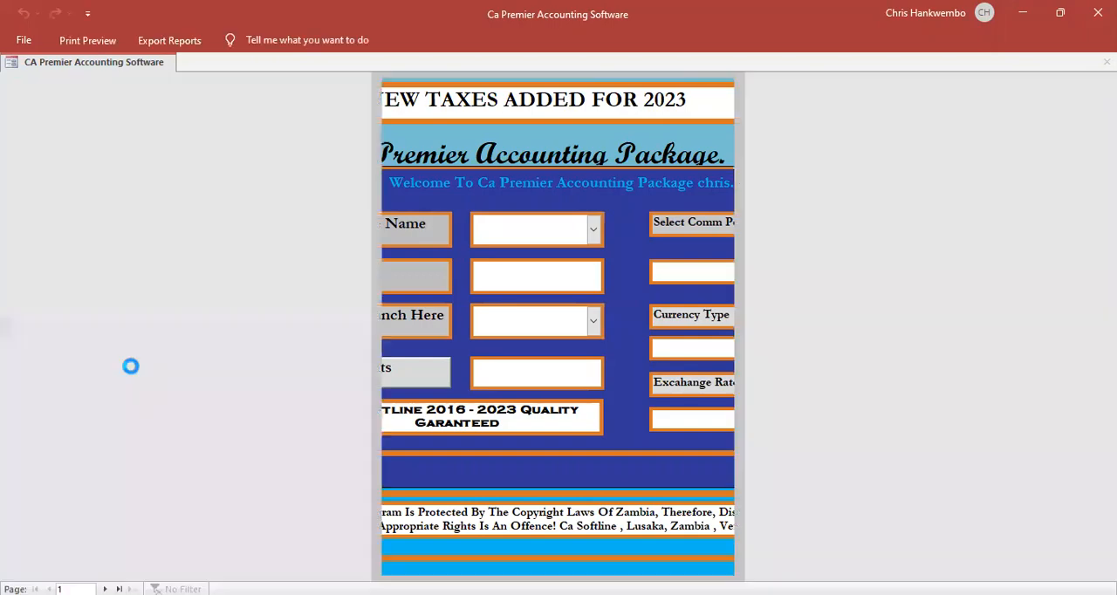
click(560, 270)
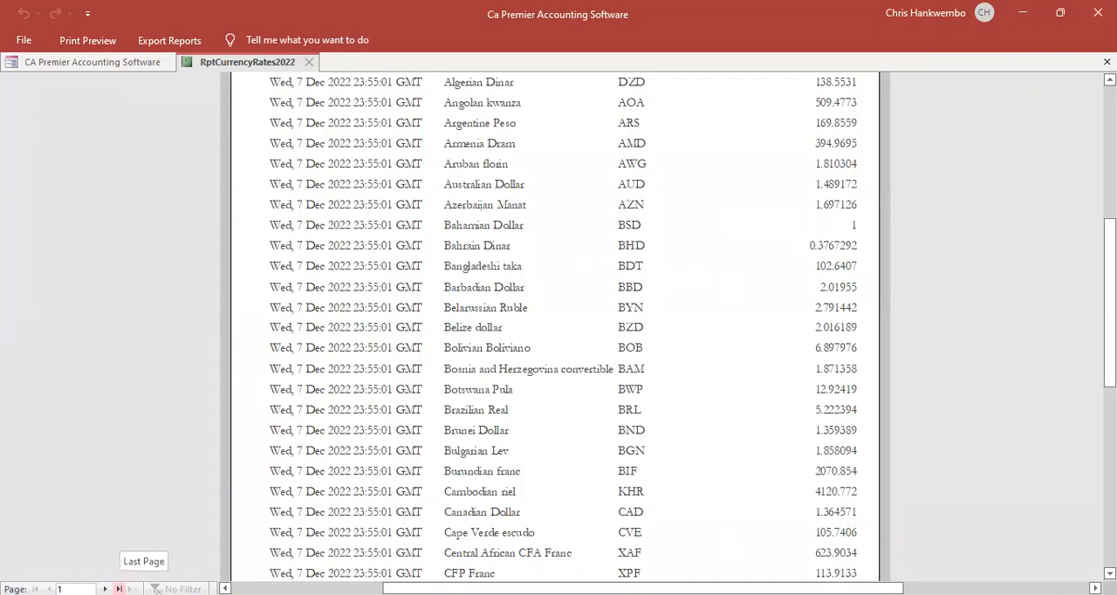
click(118, 589)
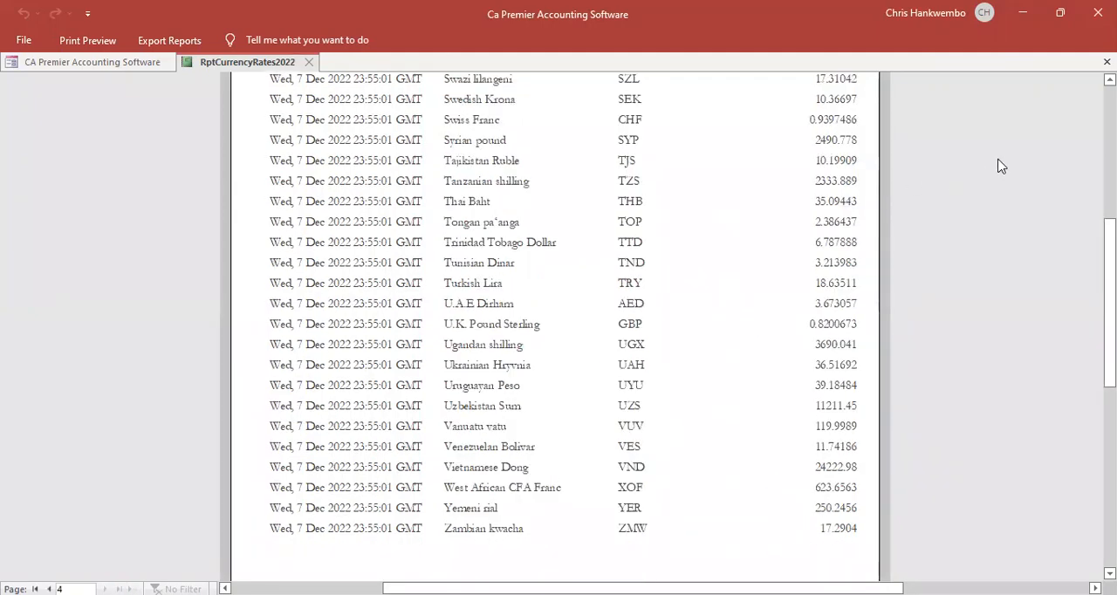
click(1108, 61)
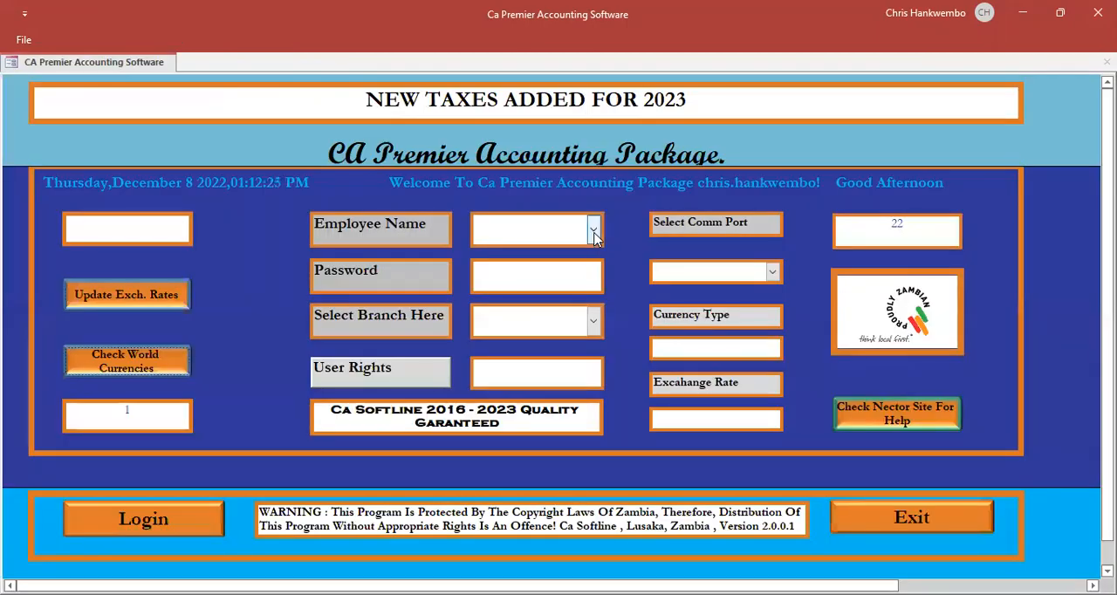
- Fill in the login form with employee Admin Manager, the account password and branch Head Office
click(593, 228)
click(514, 255)
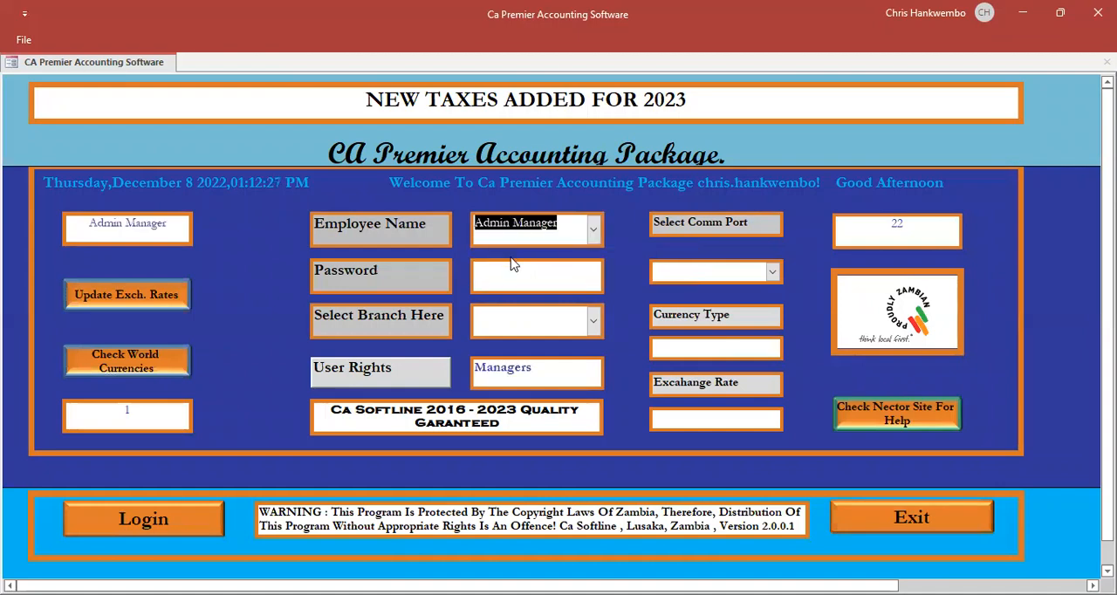
click(494, 273)
text(****)
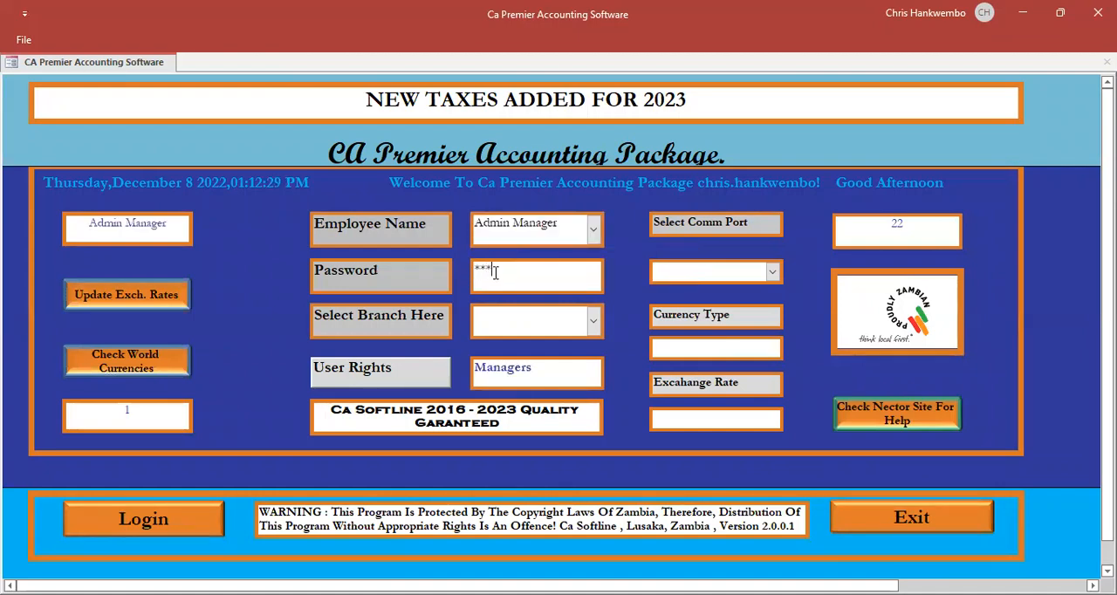
click(595, 319)
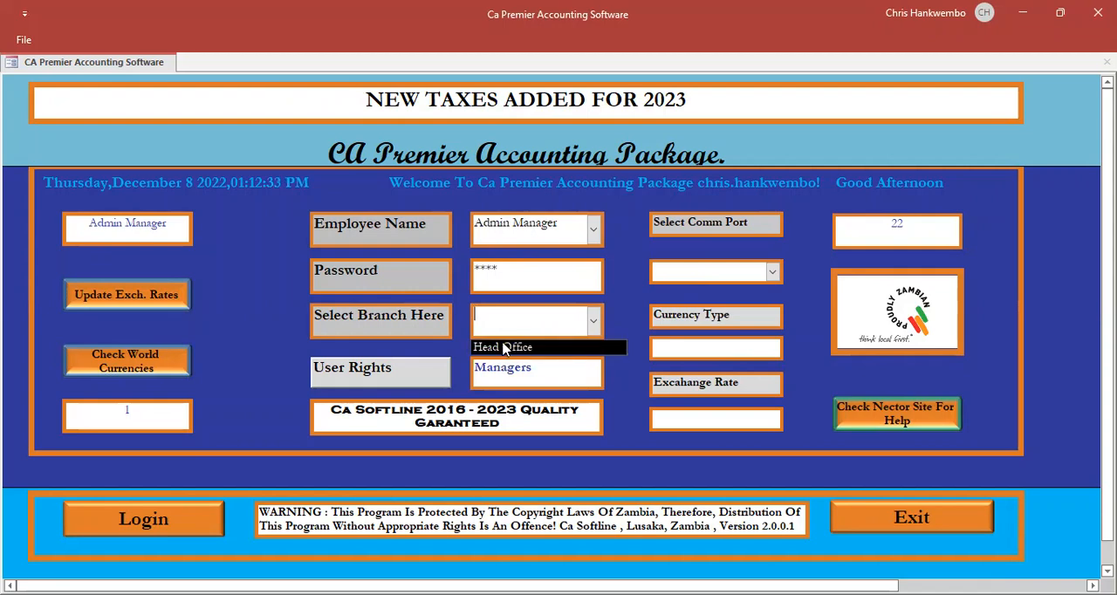
click(515, 348)
- Set the comm port to Com4 and the currency type to ZMW, and log in
click(773, 272)
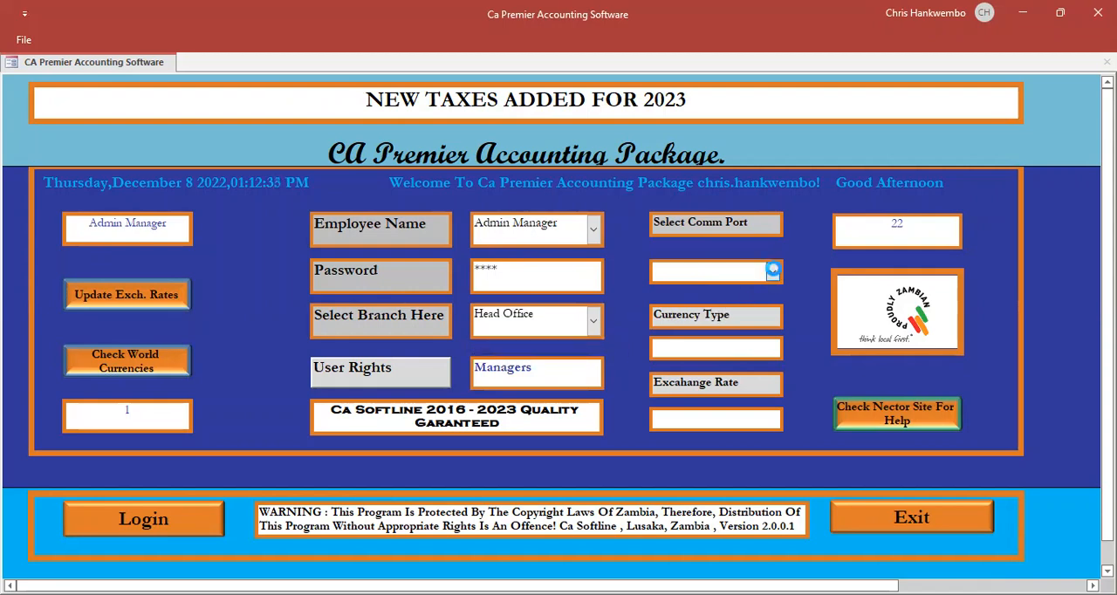
click(720, 296)
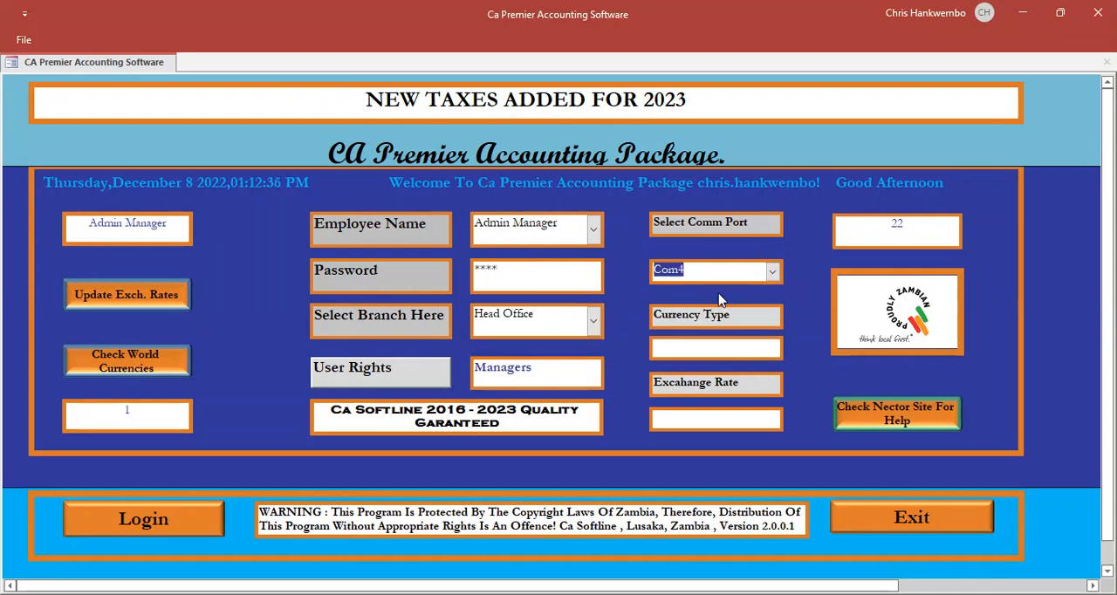
click(668, 345)
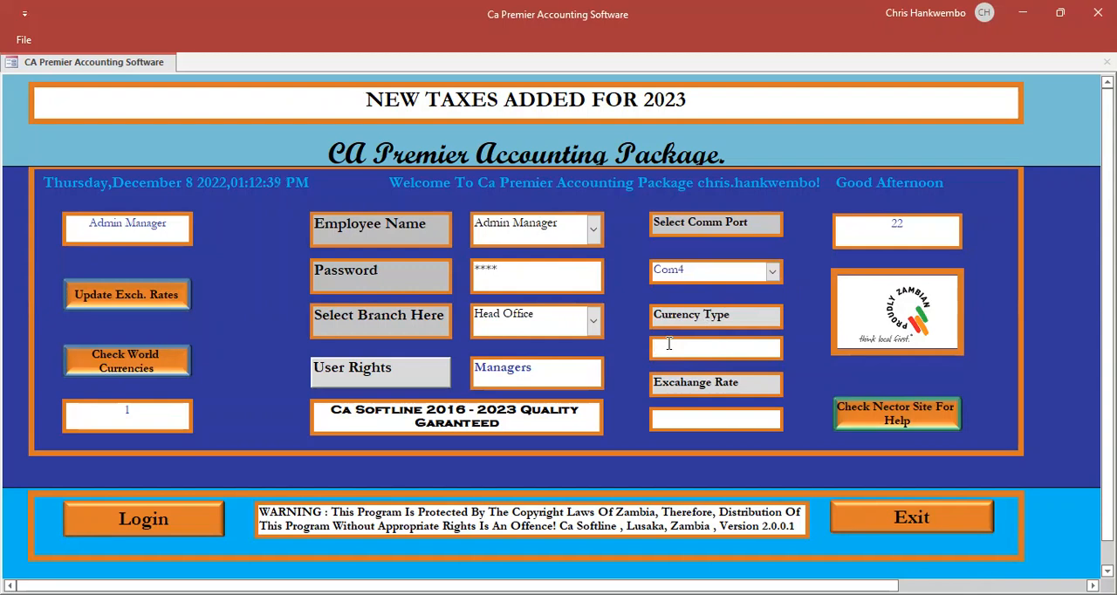
text(ZMW)
key(Tab)
key(Return)
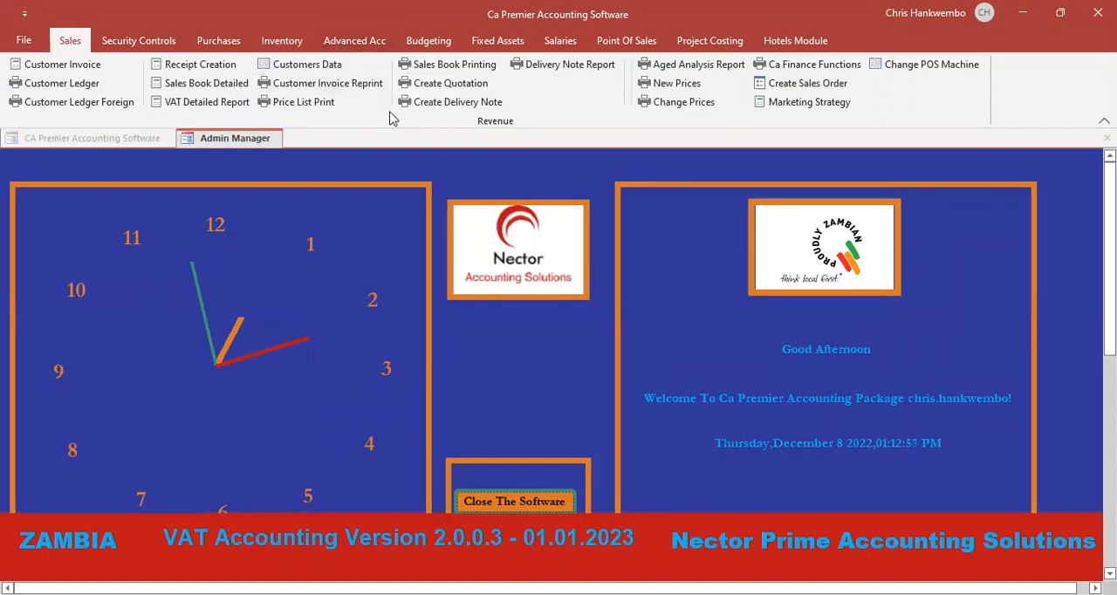
- Create a new general journal and set its creation date to 01/12/2022
click(354, 41)
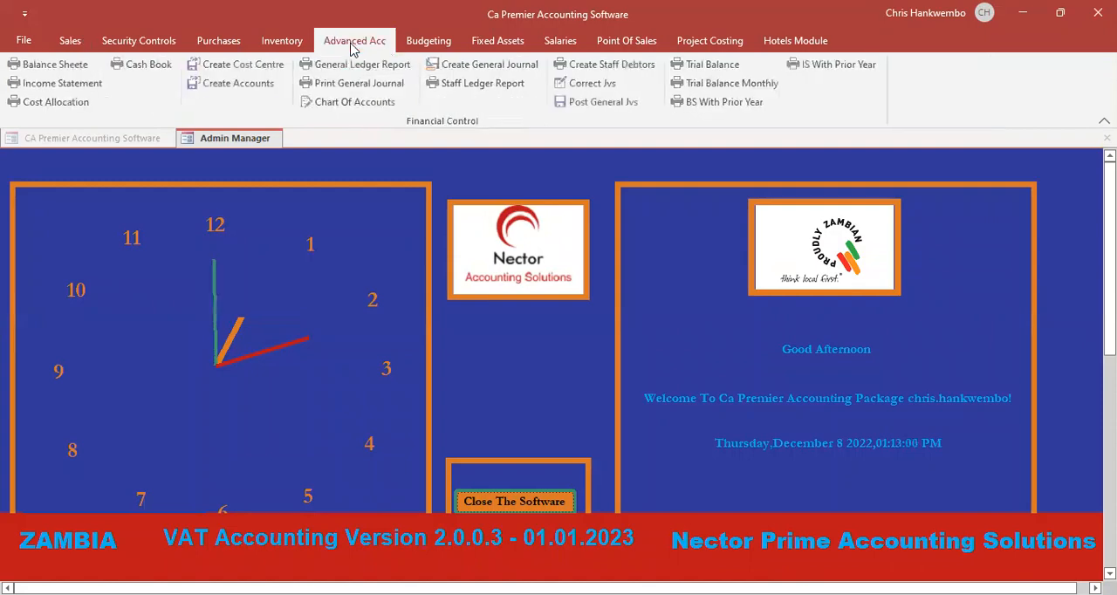
click(493, 66)
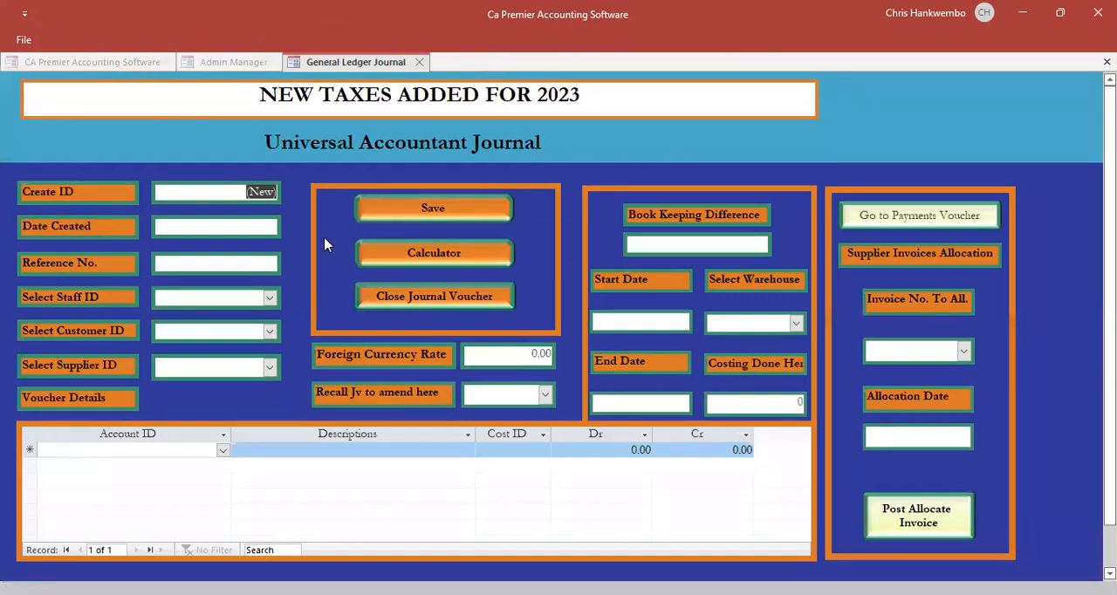
click(267, 229)
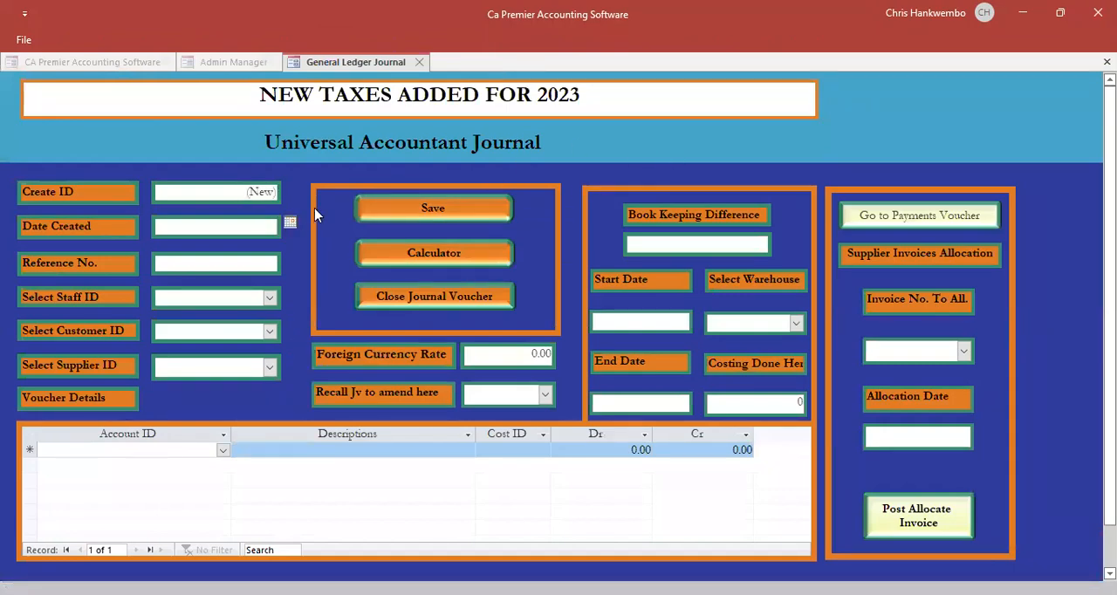
click(291, 224)
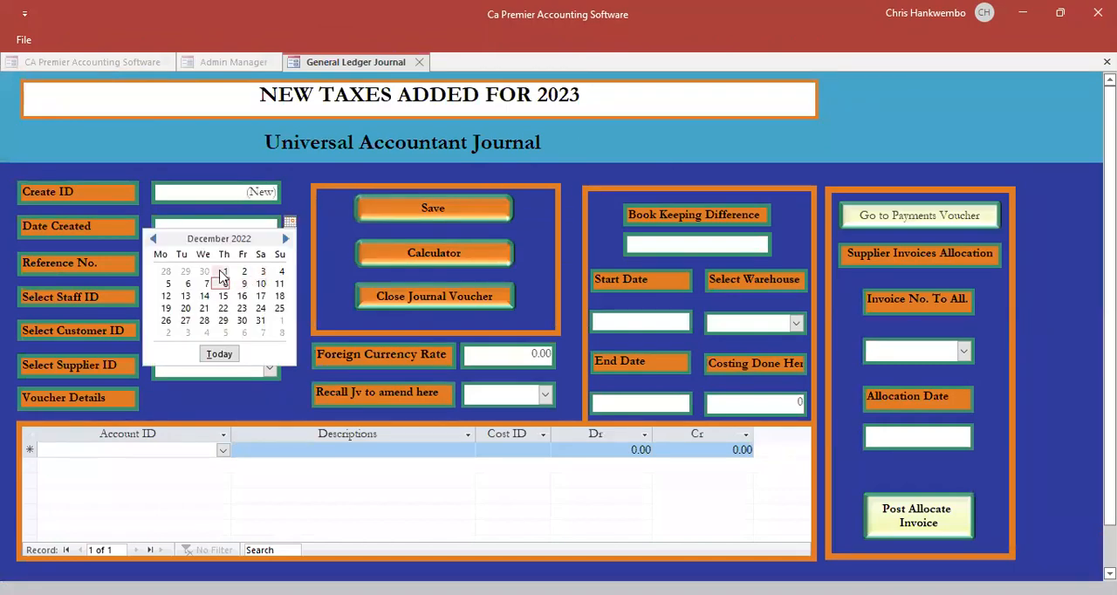
click(218, 270)
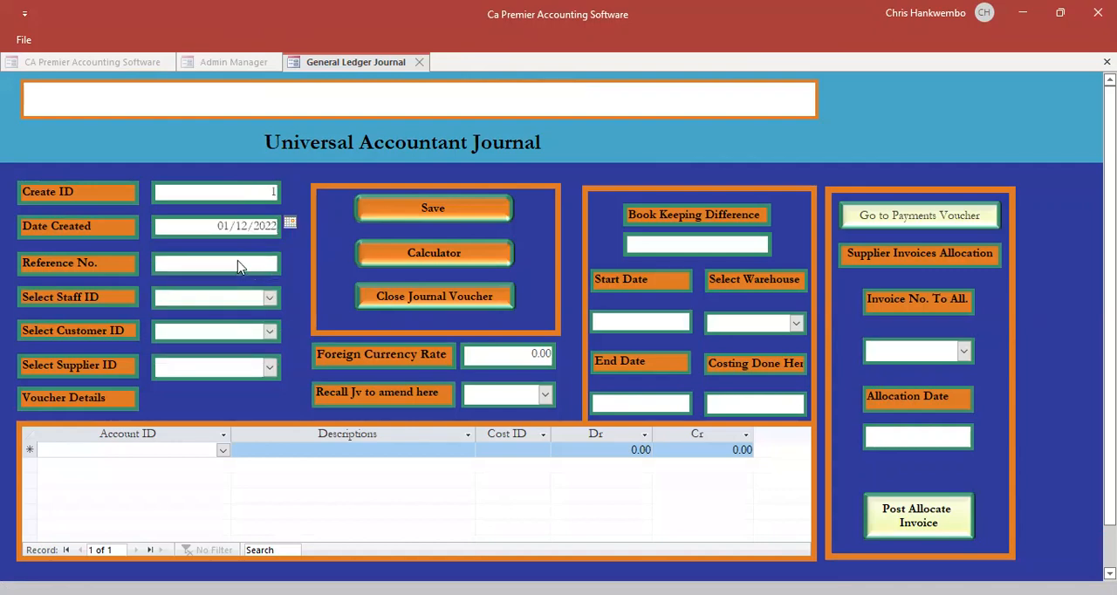
- Enter OPENING BALA as the journal's reference and set the foreign currency rate to 1
click(238, 259)
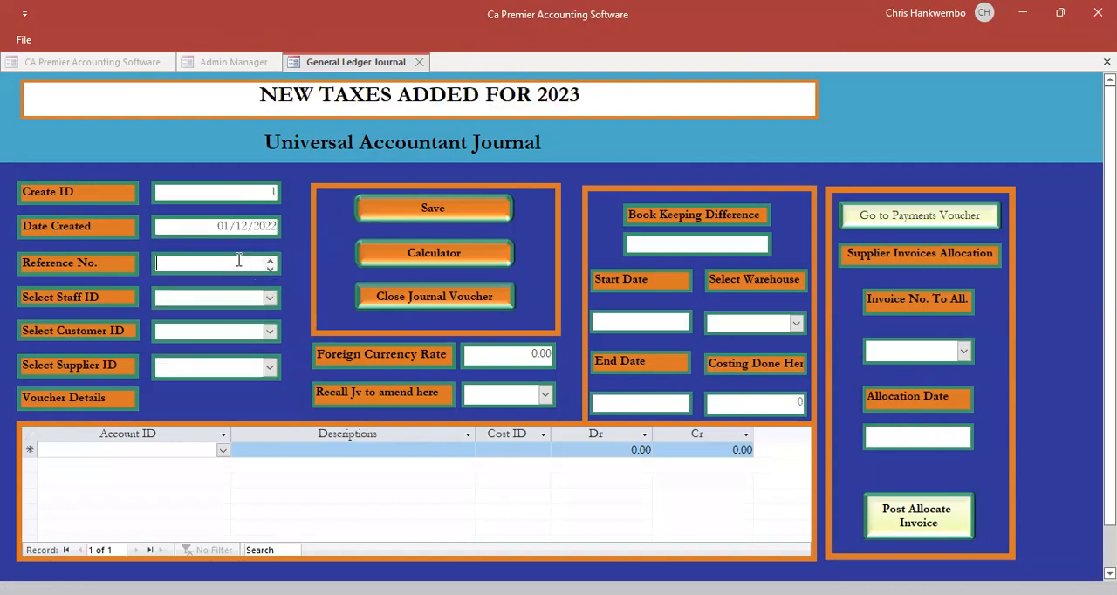
text(OPENING BALA)
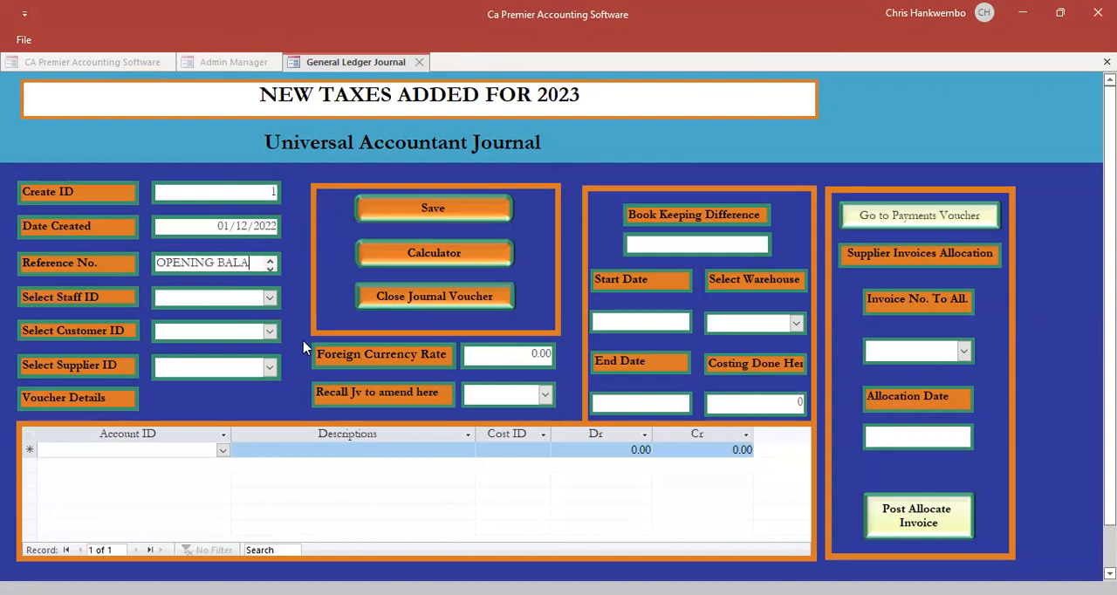
key(Tab)
text(1)
key(Tab)
key(Tab)
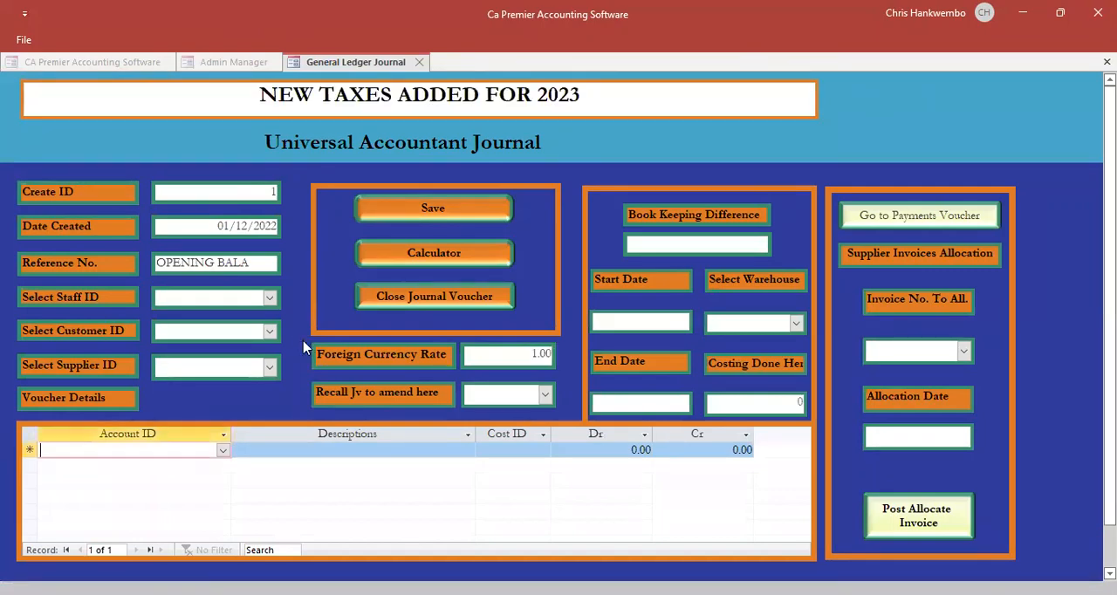
- Choose Bank - ZANACO - ZMK as the account of the first journal line
click(222, 451)
text(BaNnk - ZANACO - ZMK)
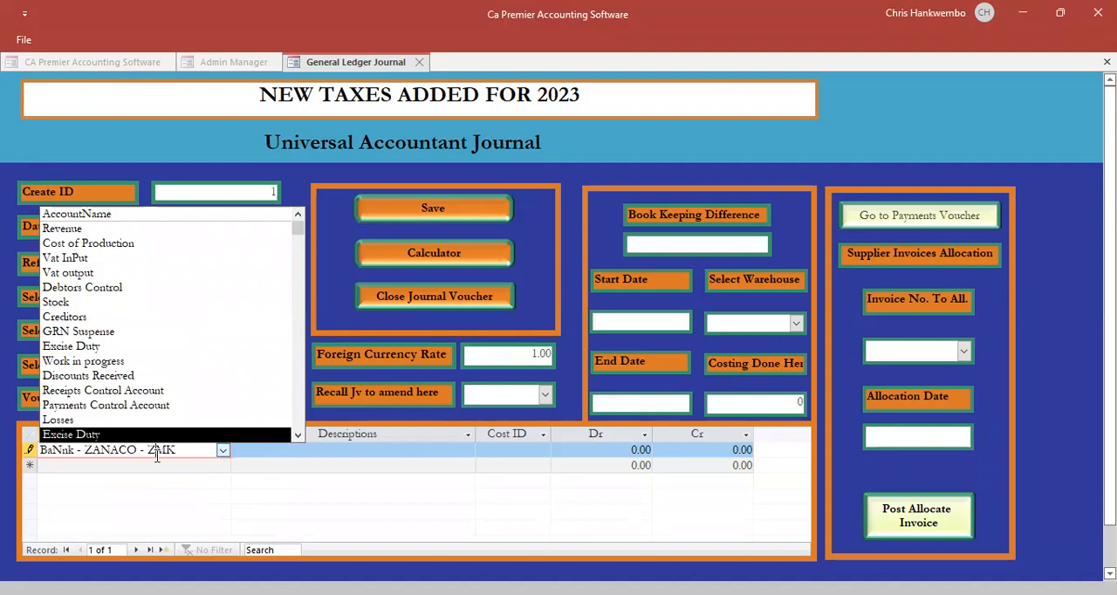
key(BackSpace)
key(BackSpace)
key(BackSpace)
key(BackSpace)
key(BackSpace)
key(BackSpace)
key(BackSpace)
key(BackSpace)
key(BackSpace)
key(BackSpace)
key(BackSpace)
key(BackSpace)
key(BackSpace)
key(BackSpace)
key(BackSpace)
key(BackSpace)
key(BackSpace)
key(BackSpace)
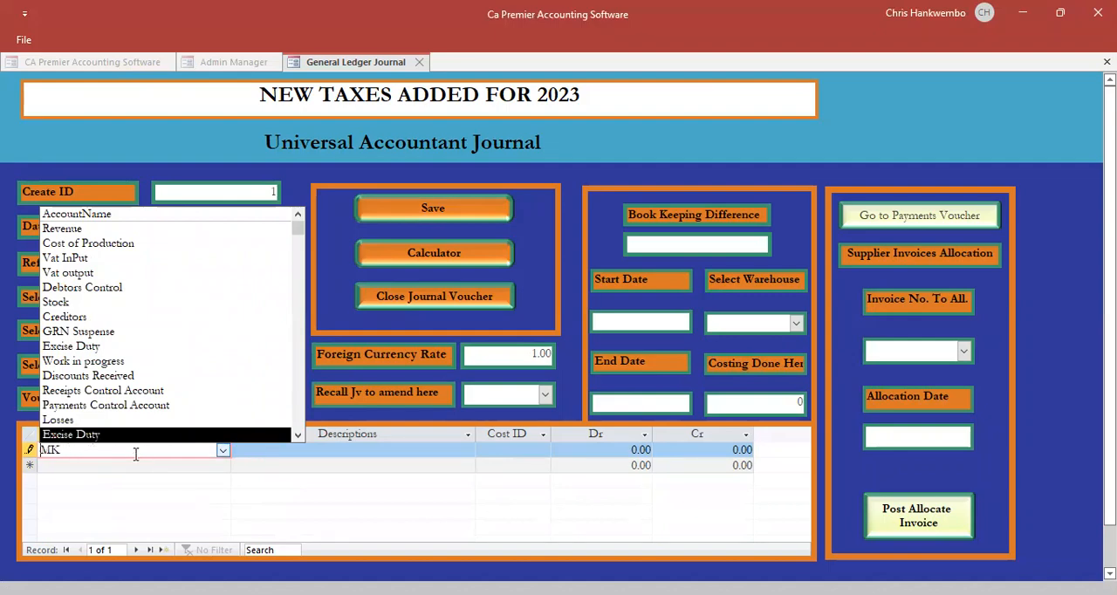
key(BackSpace)
key(BackSpace)
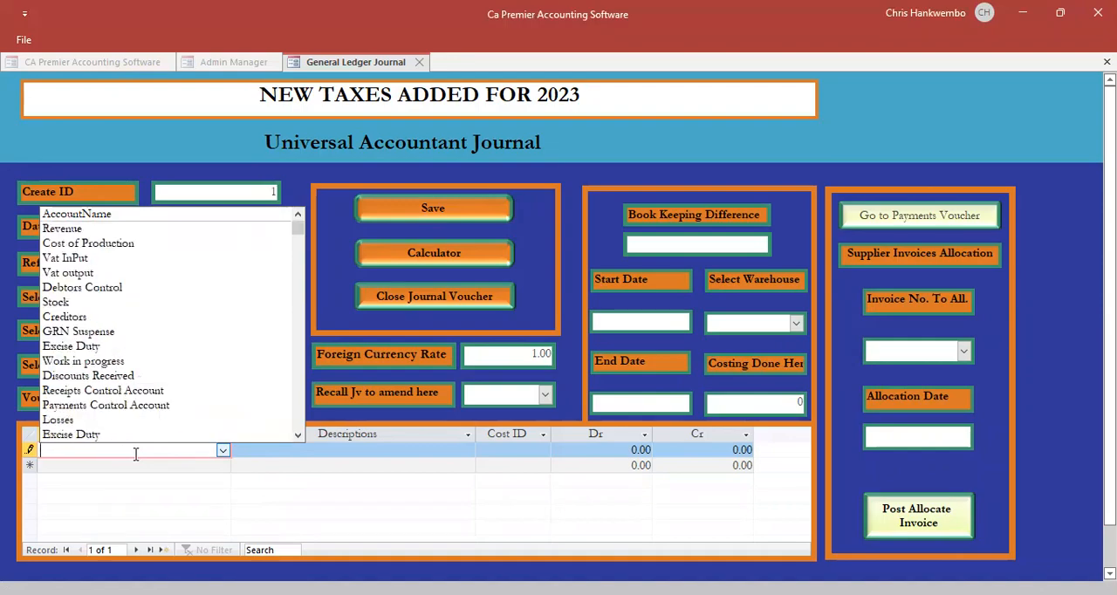
text(Bank - ZANACO - ZMK)
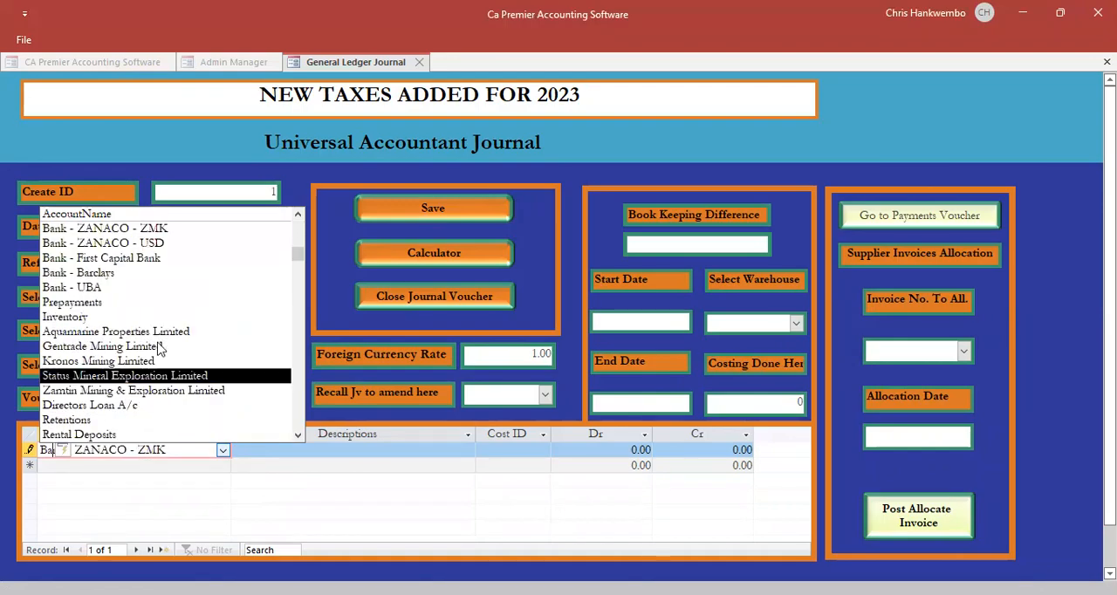
click(129, 230)
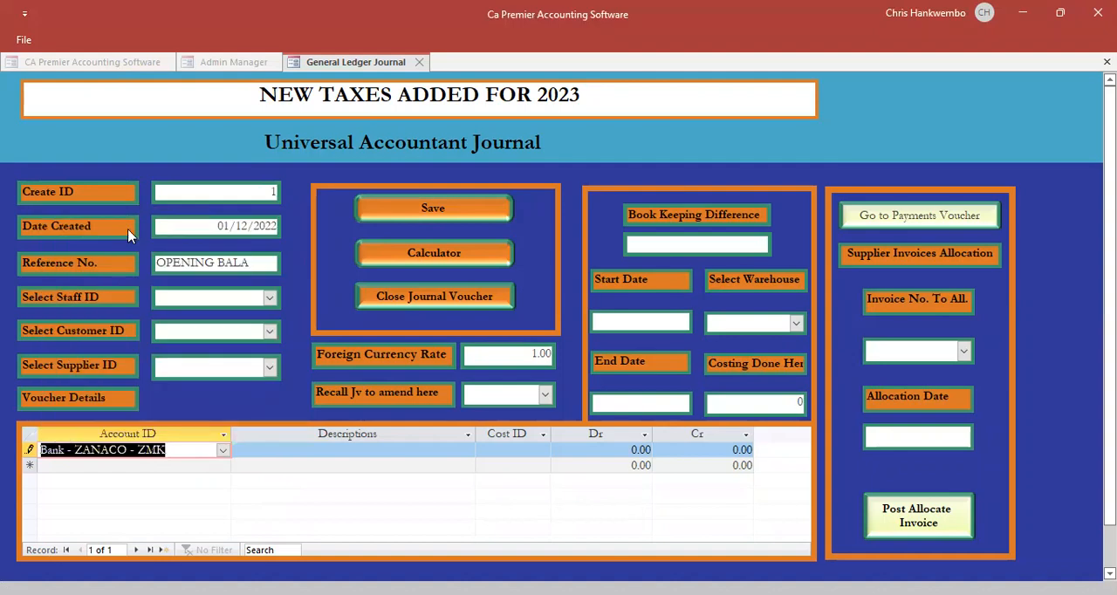
key(Tab)
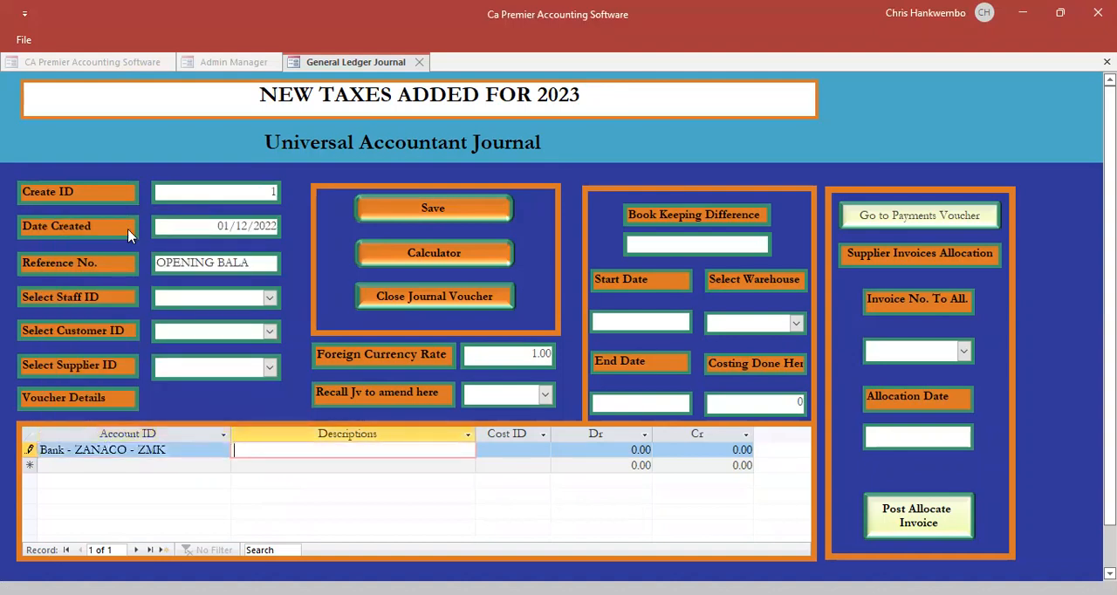
- Describe the bank line as "Opening balance" and enter a debit of 250000, leaving its cost ID empty
text(Opening baland)
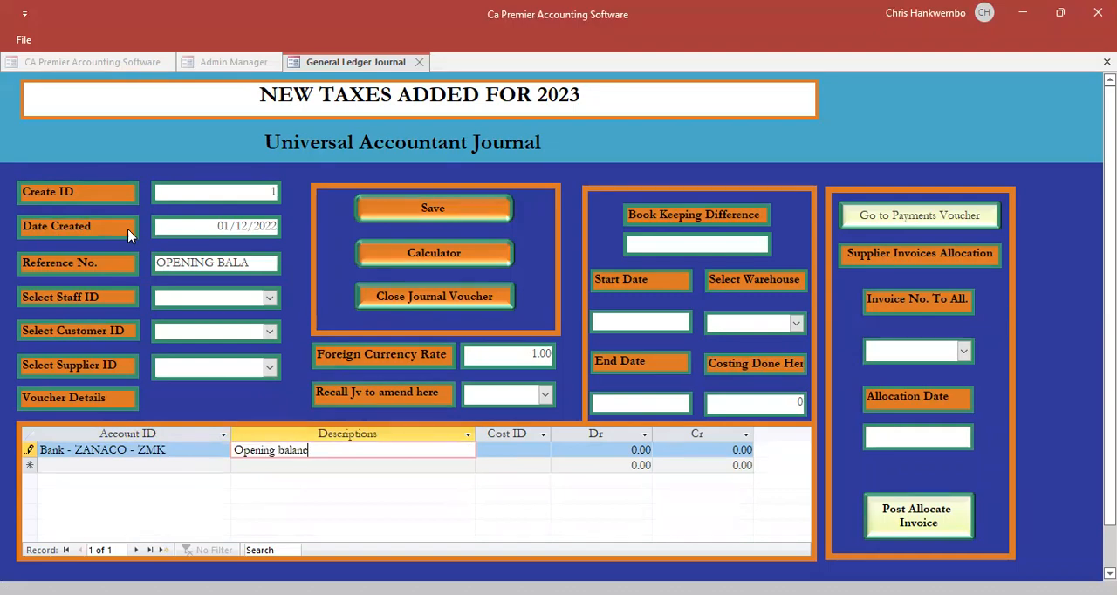
key(BackSpace)
text(ce)
drag(328, 450, 229, 454)
key(ctrl+c)
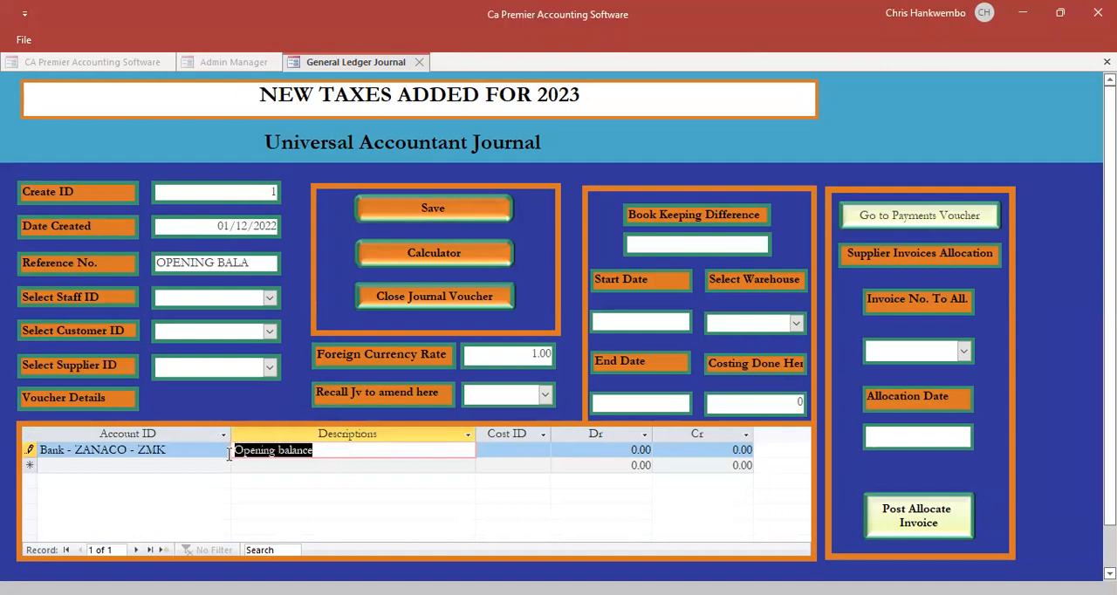
key(Tab)
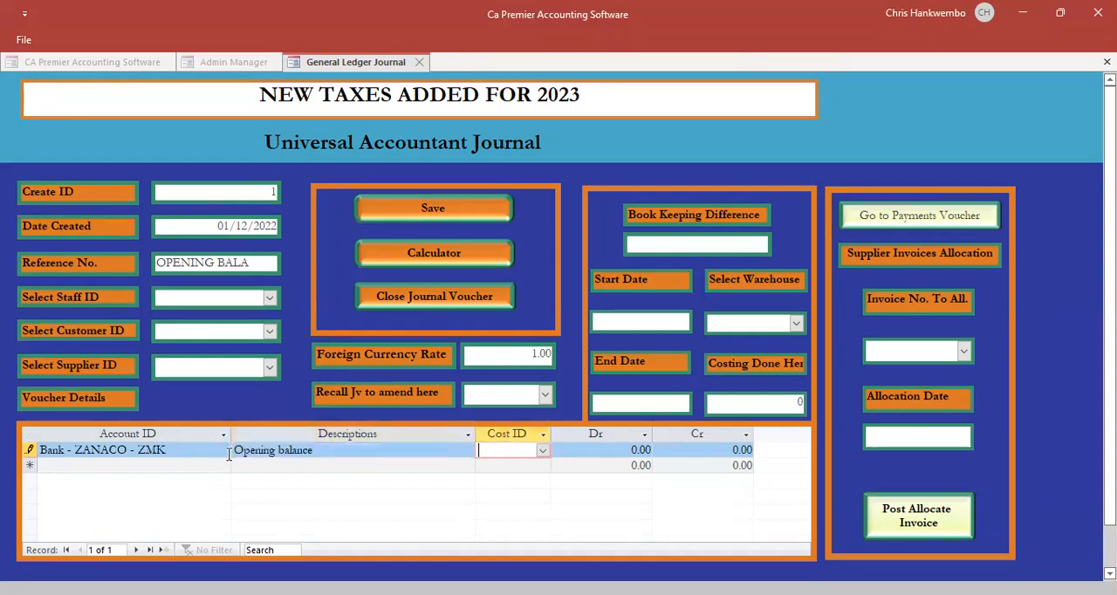
key(Tab)
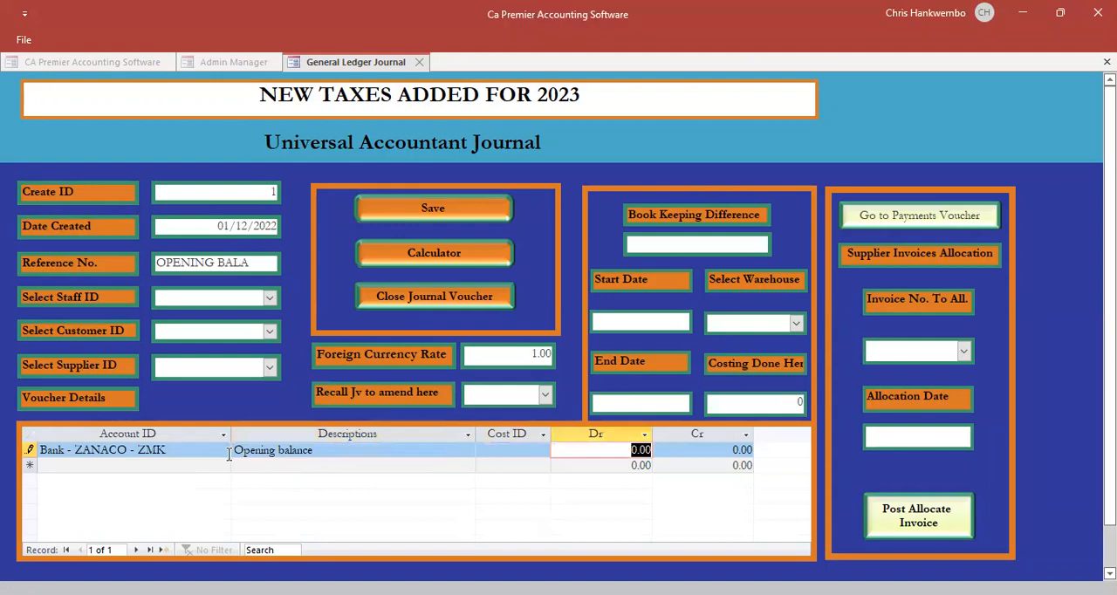
text(250000)
key(Tab)
key(Tab)
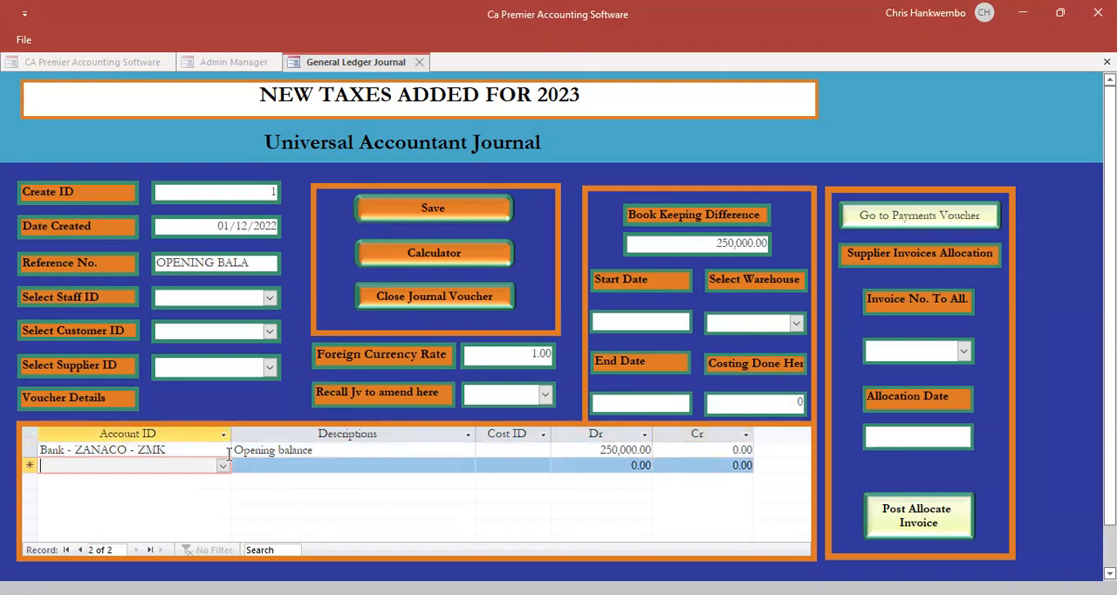
- Add a second journal line for the Reserves & Surplus account with the description "Opening balance"
text(re)
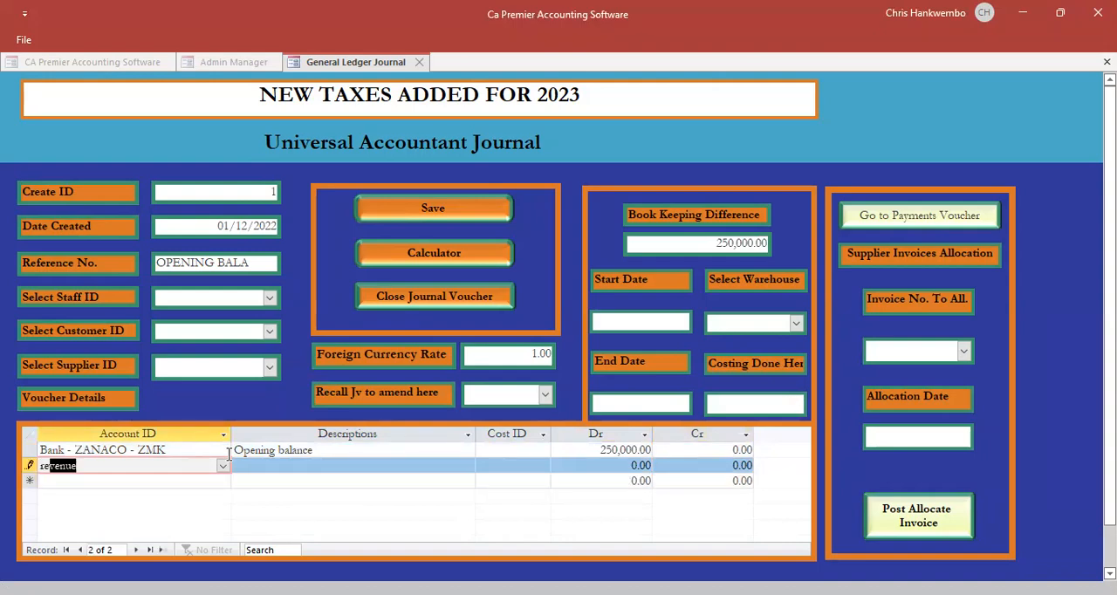
text(serves & Surplus)
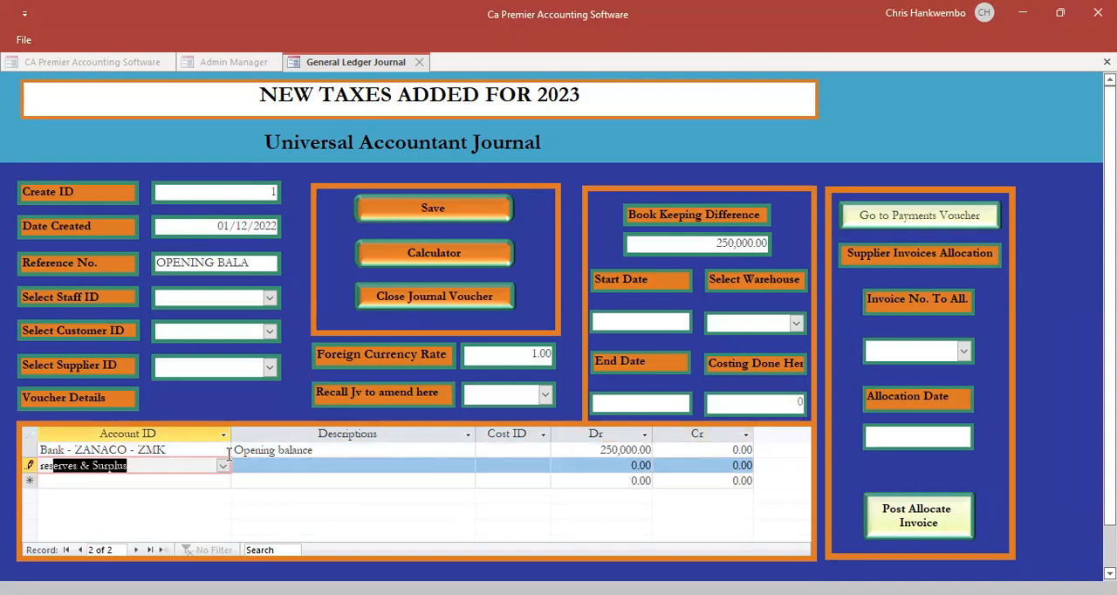
key(Tab)
key(ctrl+v)
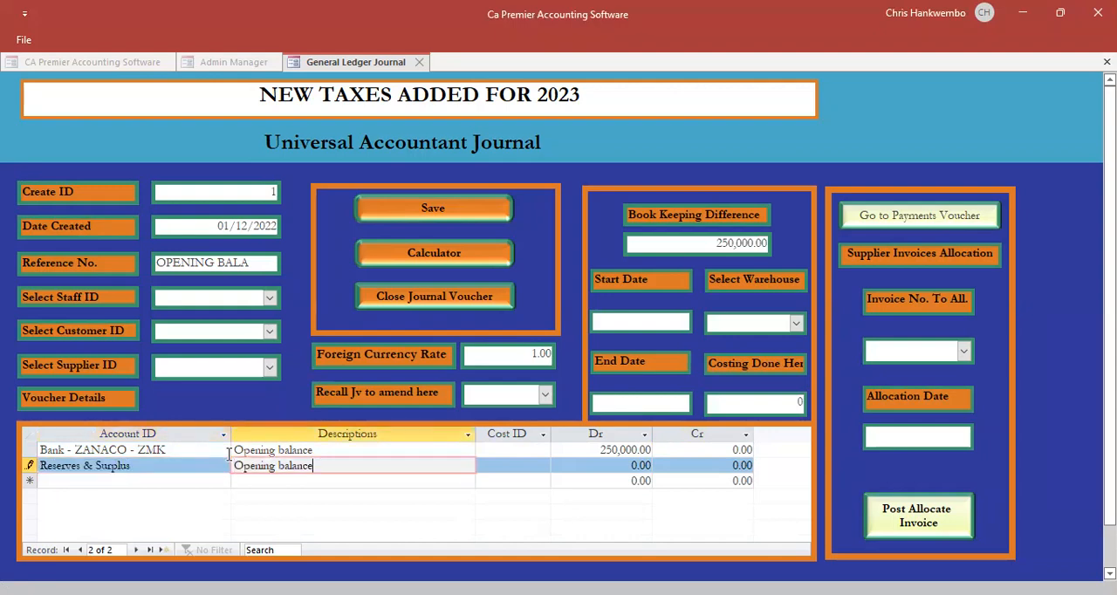
- Enter a debit of 250000 on the Reserves & Surplus line, leaving its cost ID empty
key(Tab)
key(Tab)
text(250)
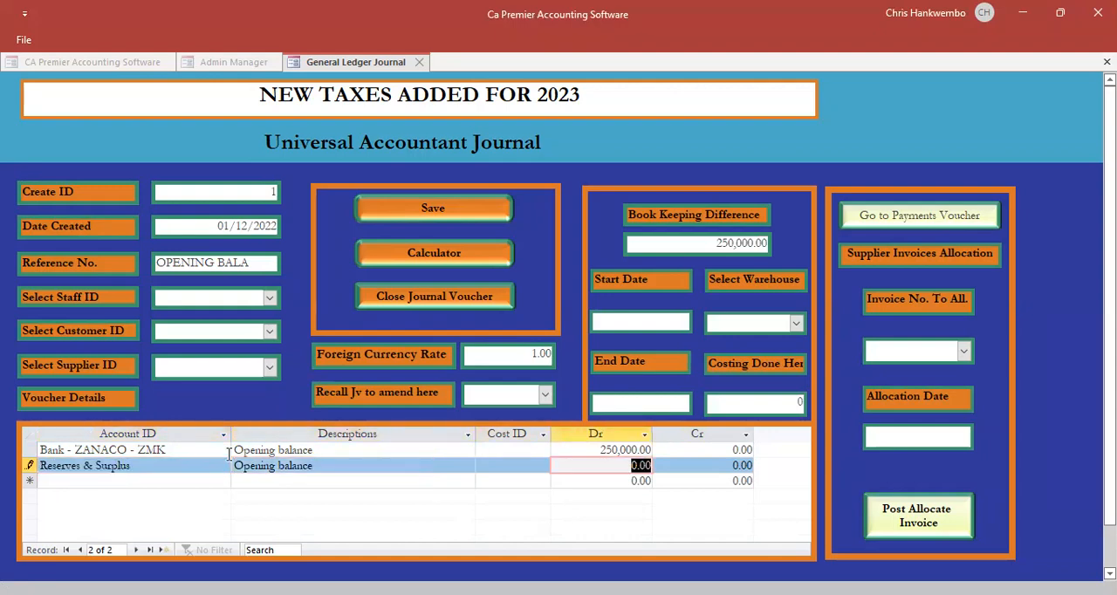
text(000)
key(Tab)
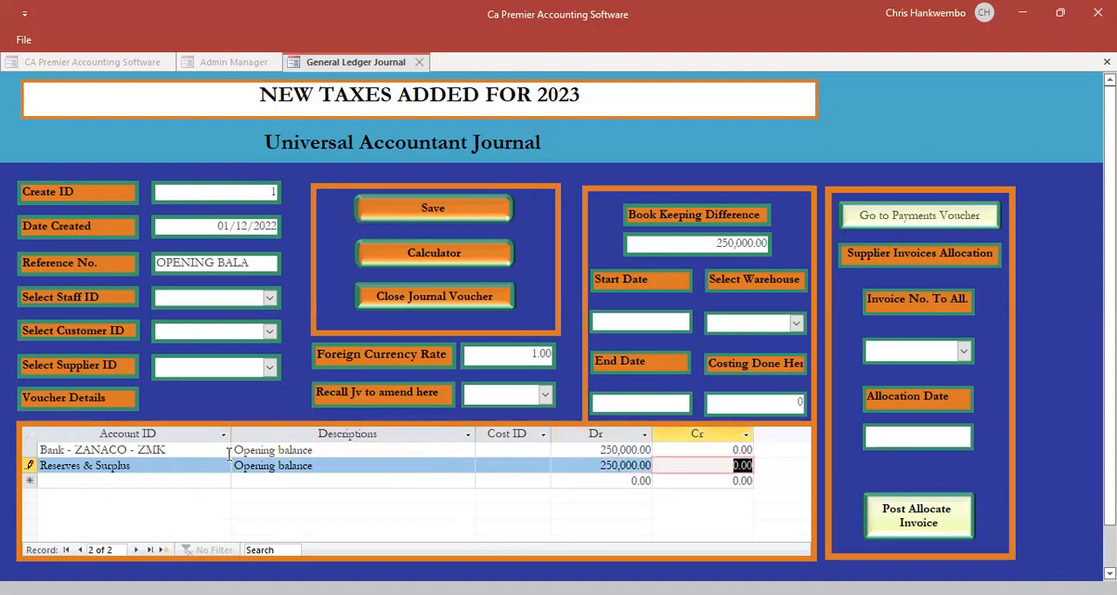
key(Tab)
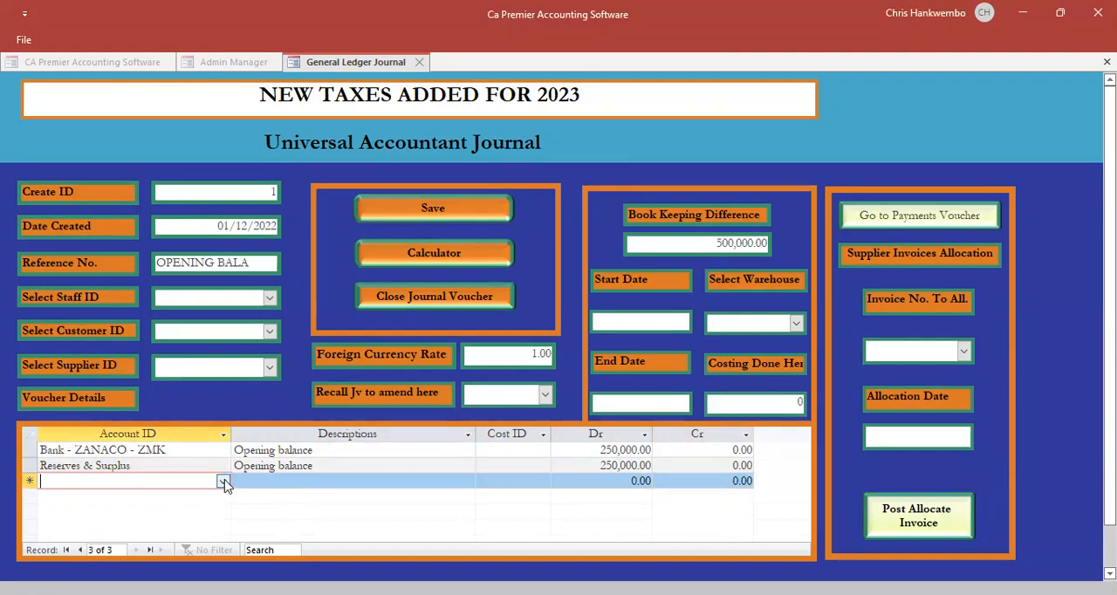
- Add a third journal line for Petty Cash book - Head office with the description "Transfer to petty cash"
click(223, 483)
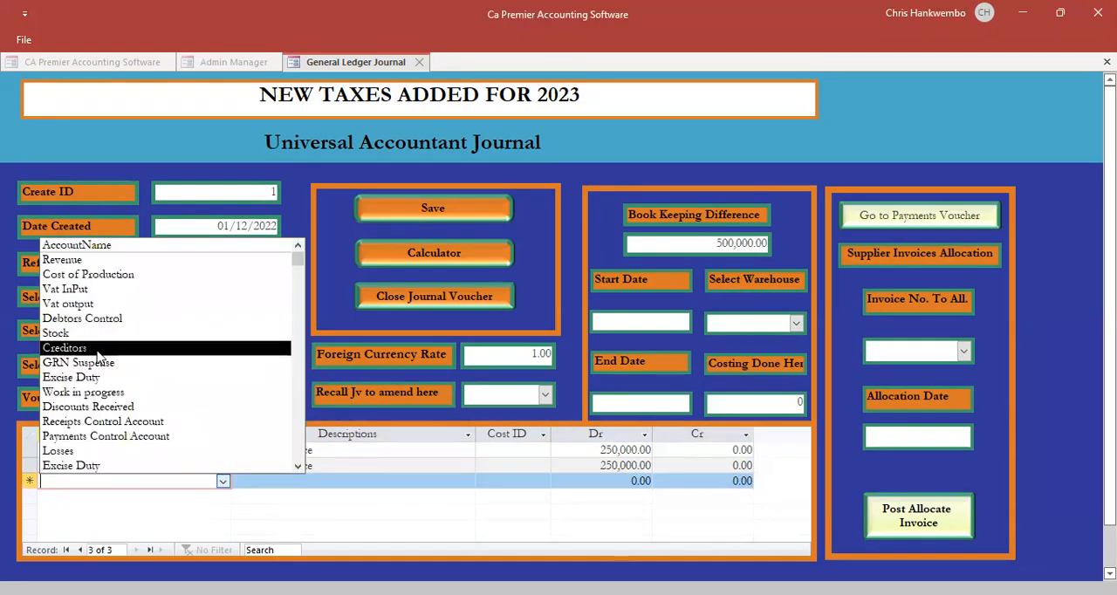
text(pe)
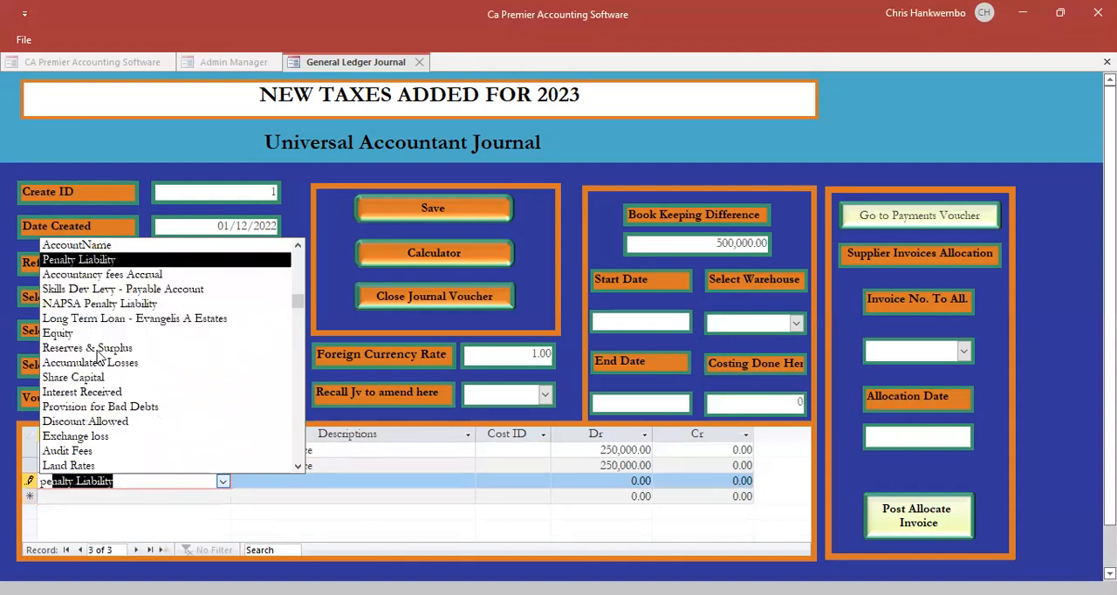
text(tty Cash book - Head office)
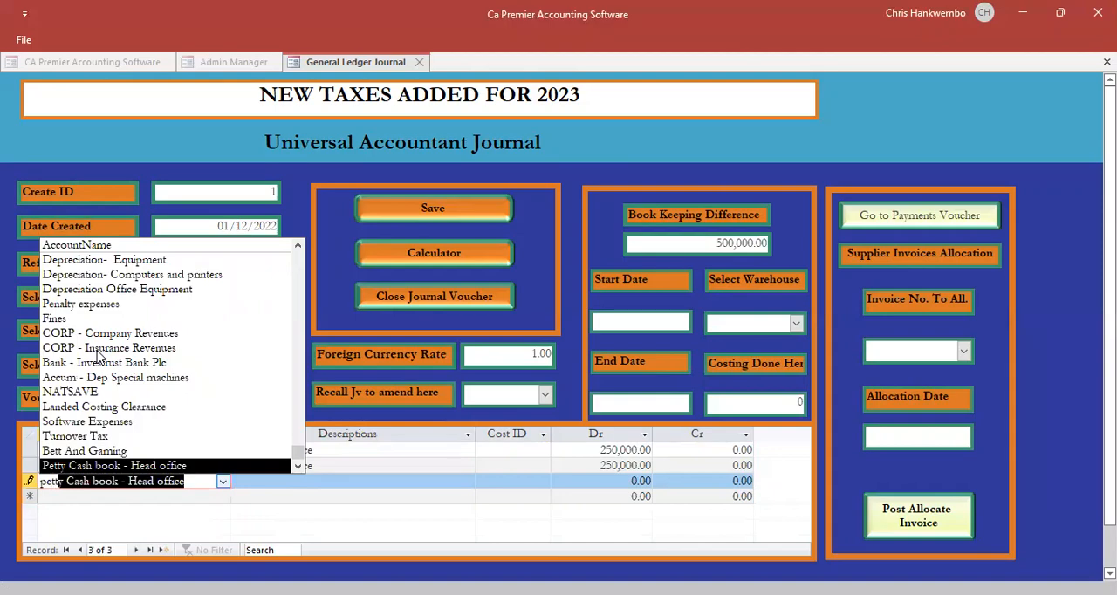
key(Tab)
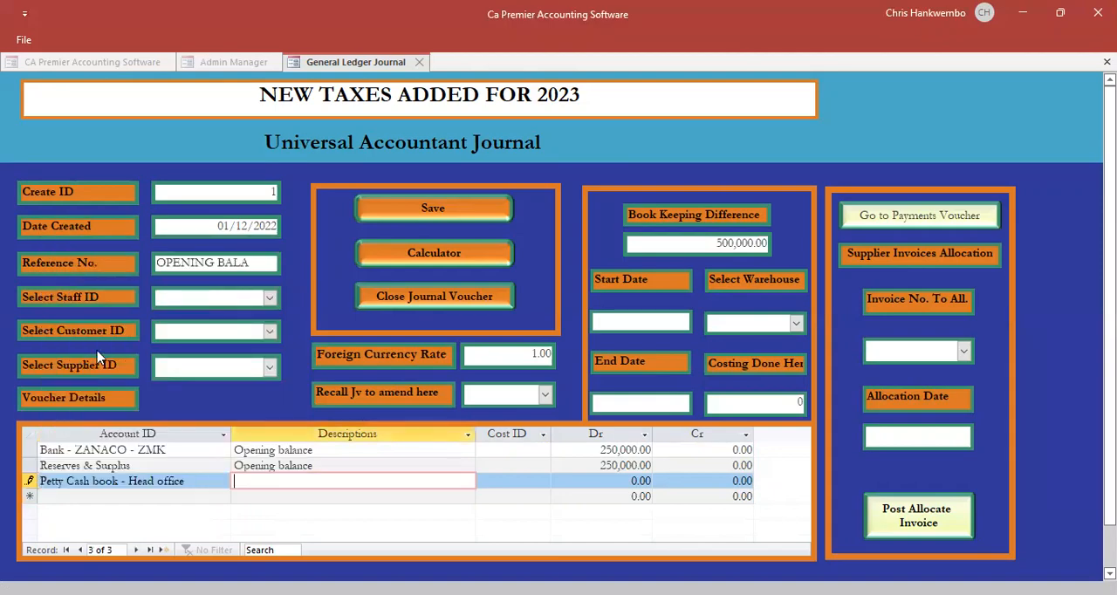
text(Transfer to petty cash)
- Enter a credit of 50000 on the petty cash line, leaving its cost ID empty
key(Tab)
key(Tab)
key(Tab)
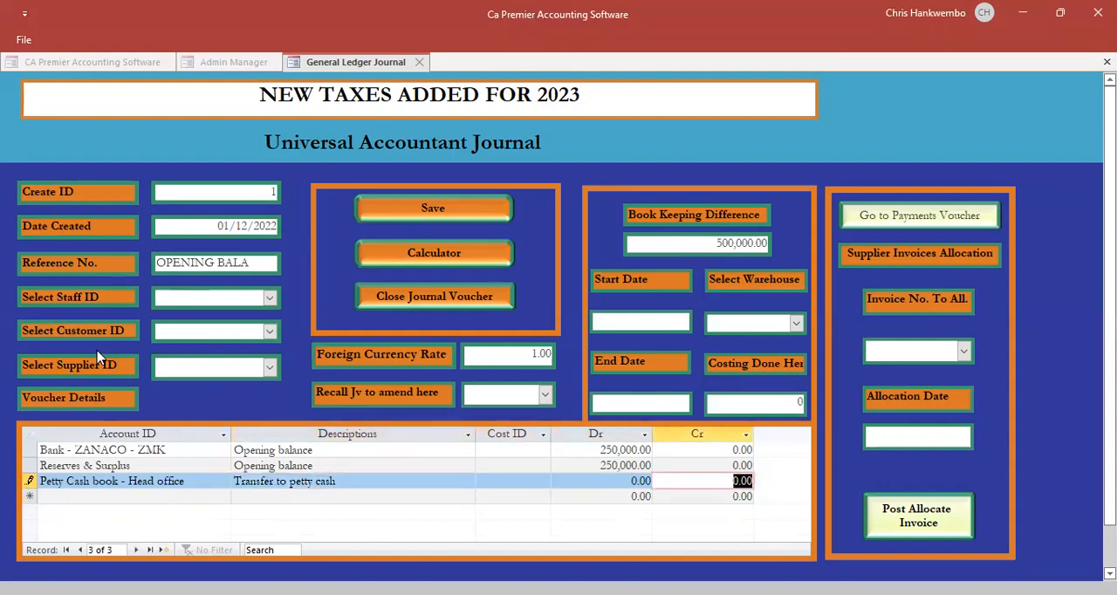
text(50000)
key(Tab)
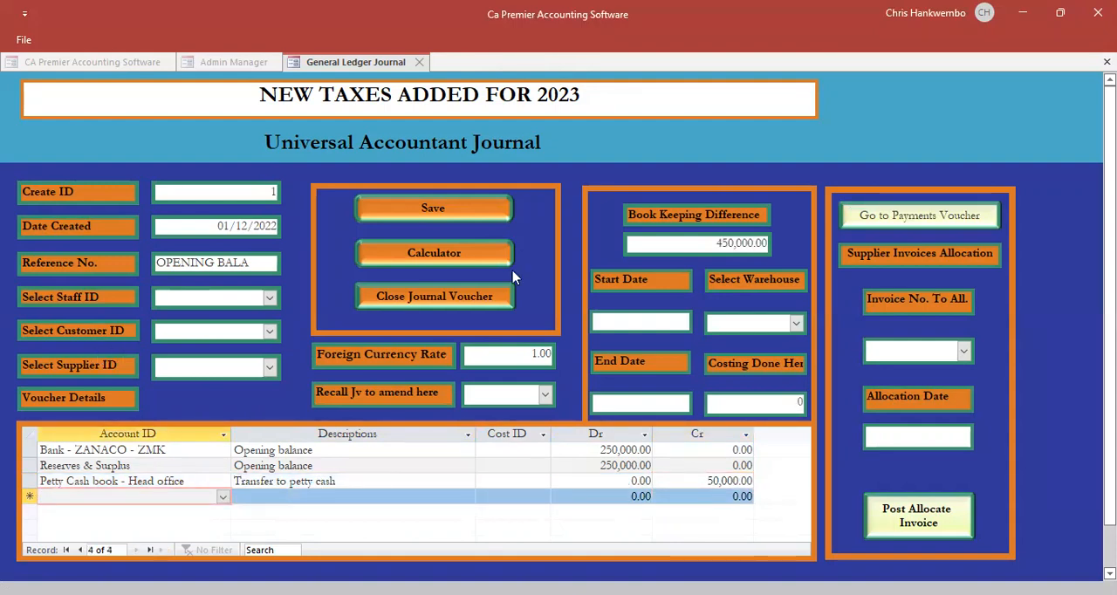
- Set the petty cash line's debit to 50000 and its credit to 0
click(620, 480)
drag(622, 481, 703, 481)
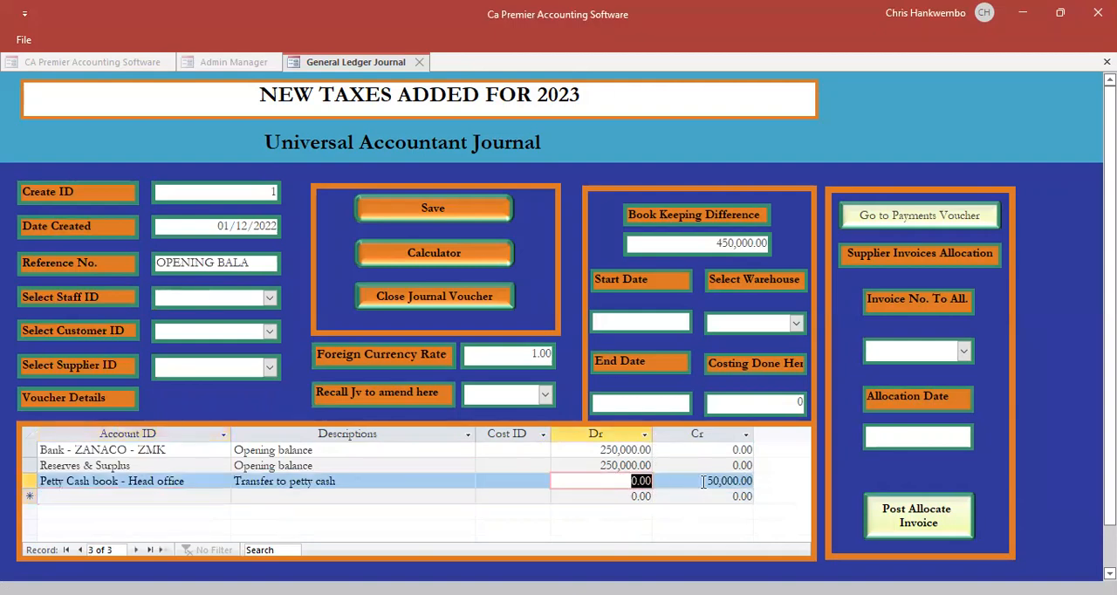
text(50000)
key(Tab)
text(0)
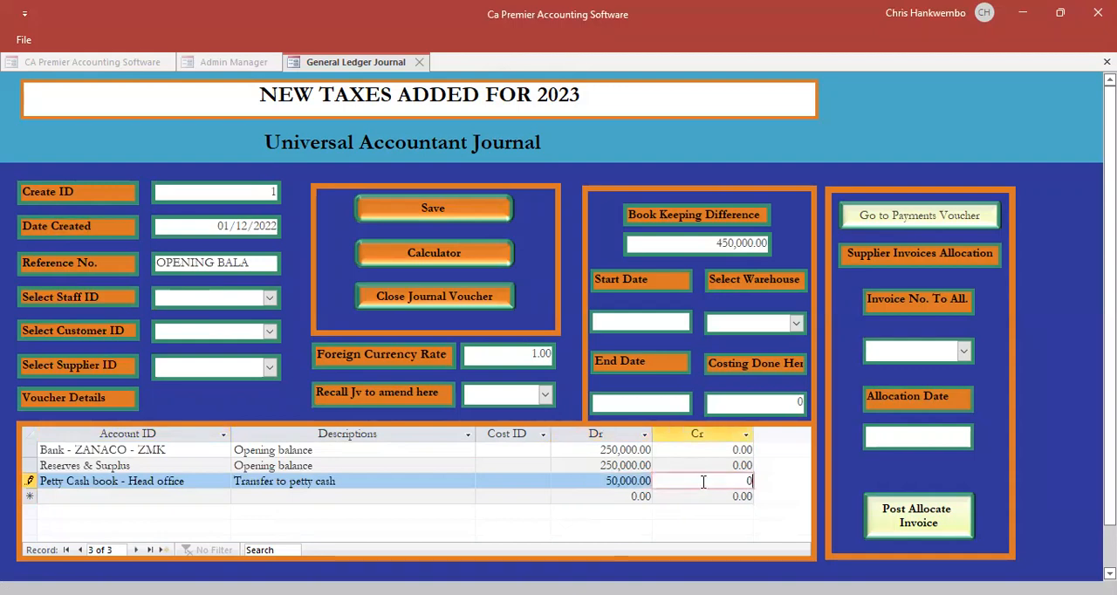
key(Tab)
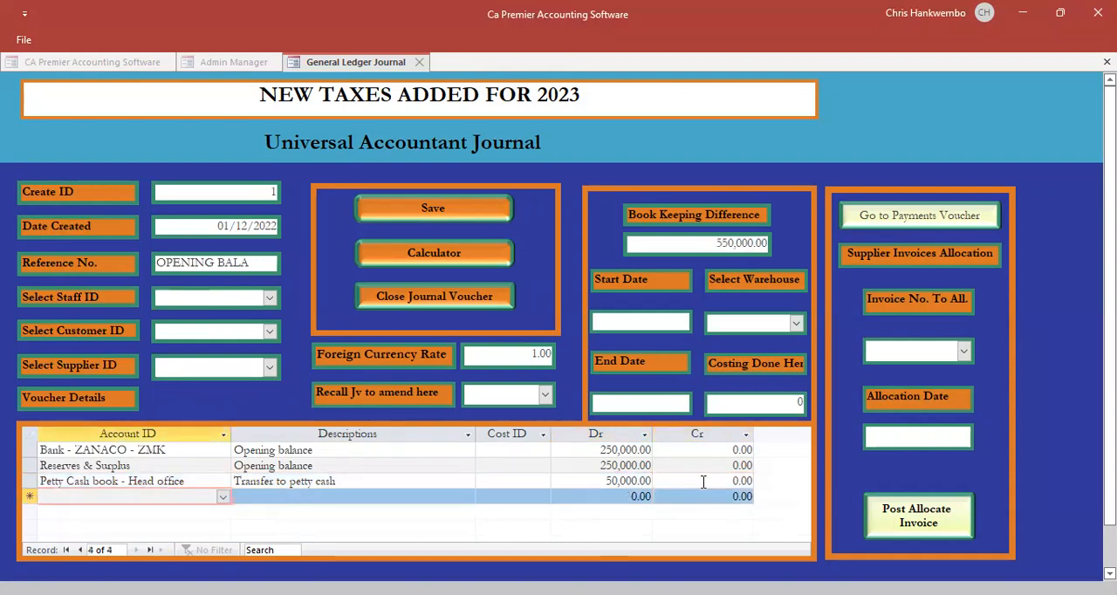
- Add a fourth journal line for Bank - ZANACO - ZMK, reusing the description "Transfer to petty cash" from the line above
text(bank - ZANACO - ZMK)
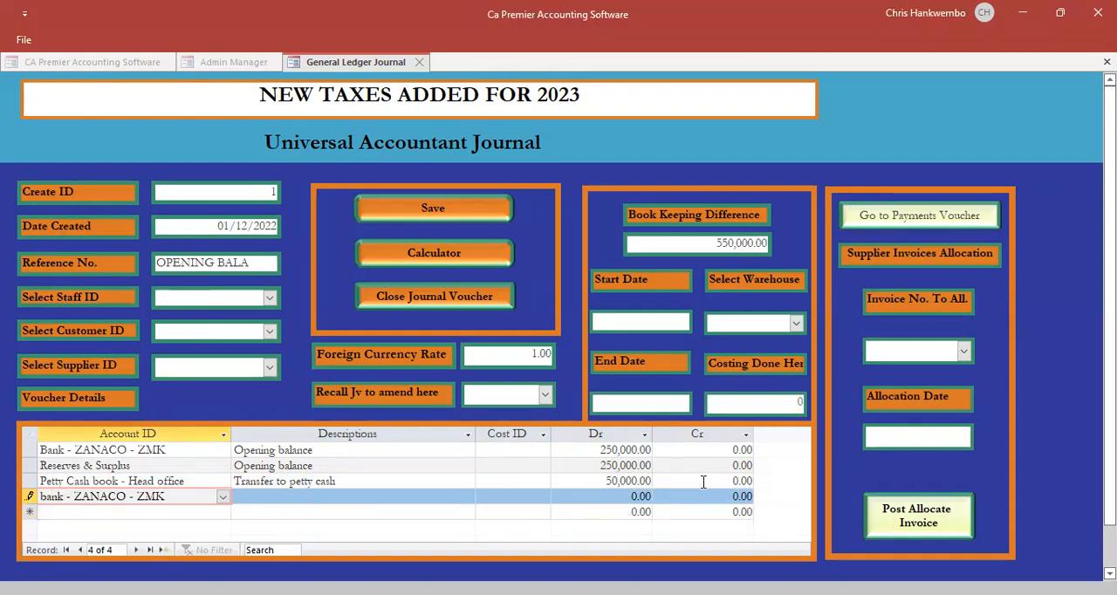
key(Tab)
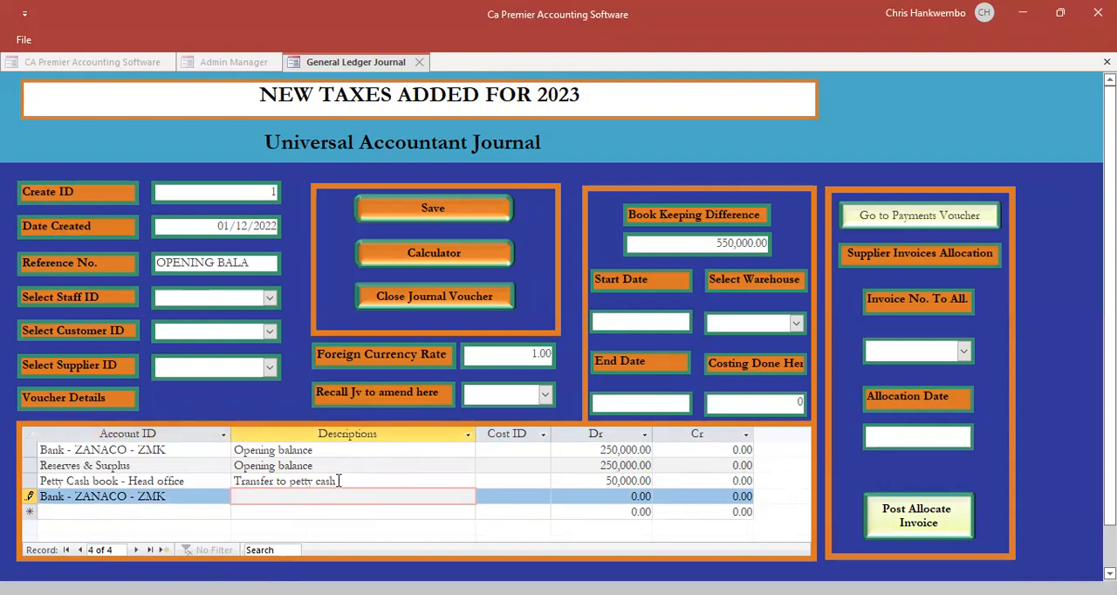
drag(337, 481, 228, 481)
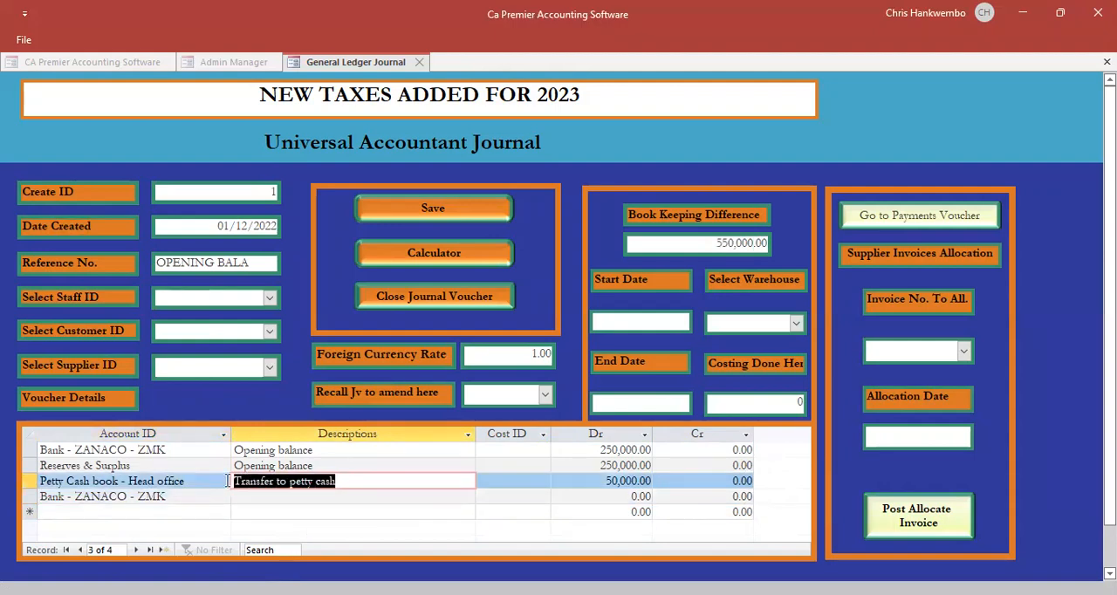
click(248, 500)
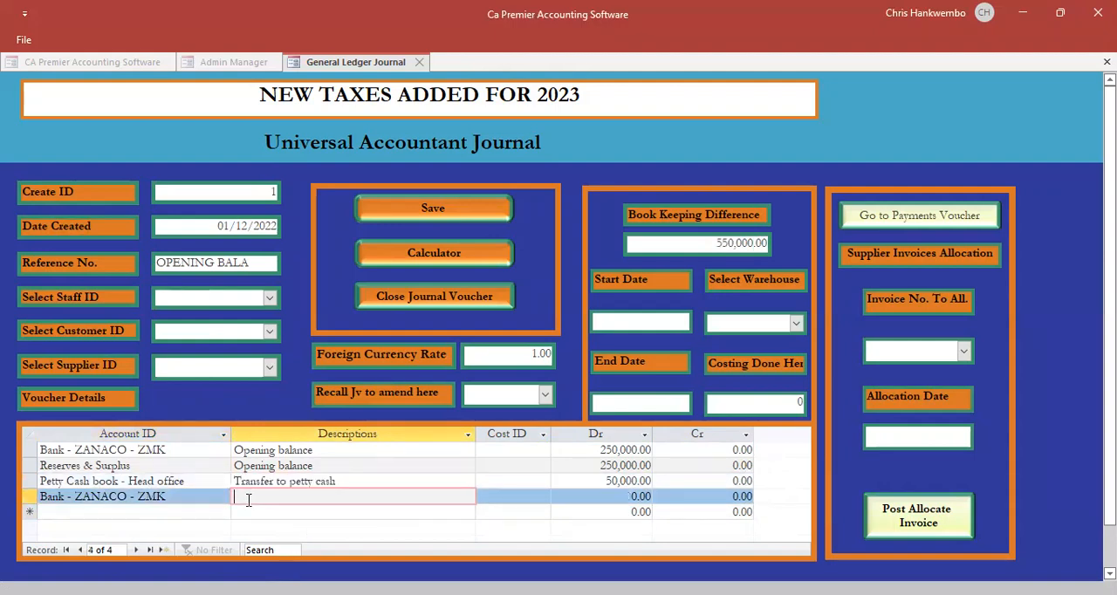
text(Transfer to petty cash)
key(Tab)
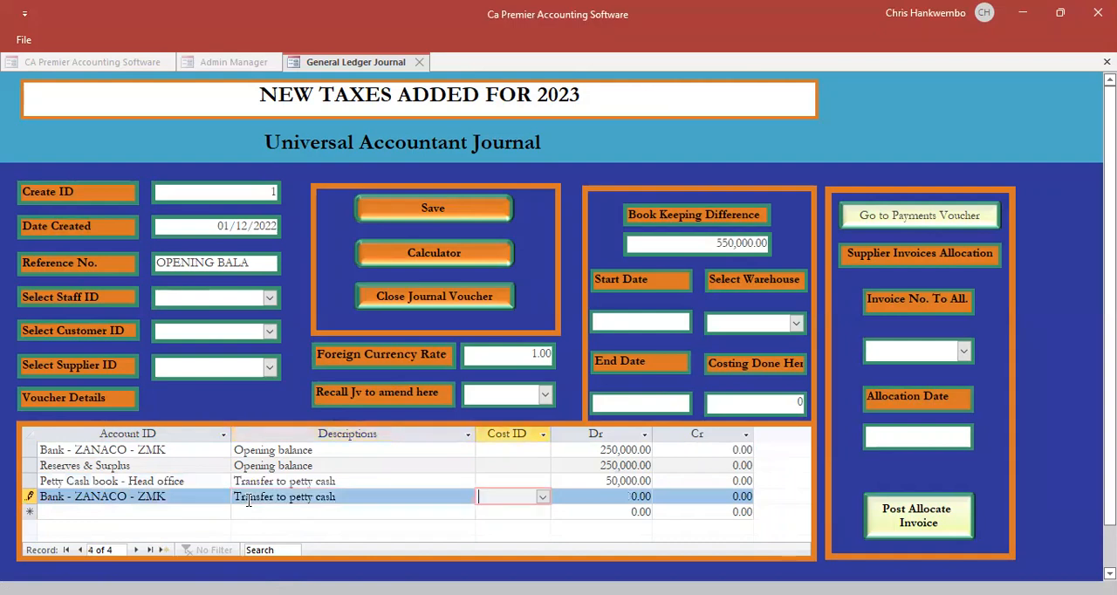
- Enter a credit of 50,000 on the bank transfer line, leaving its cost ID empty
key(Tab)
key(Tab)
text(5)
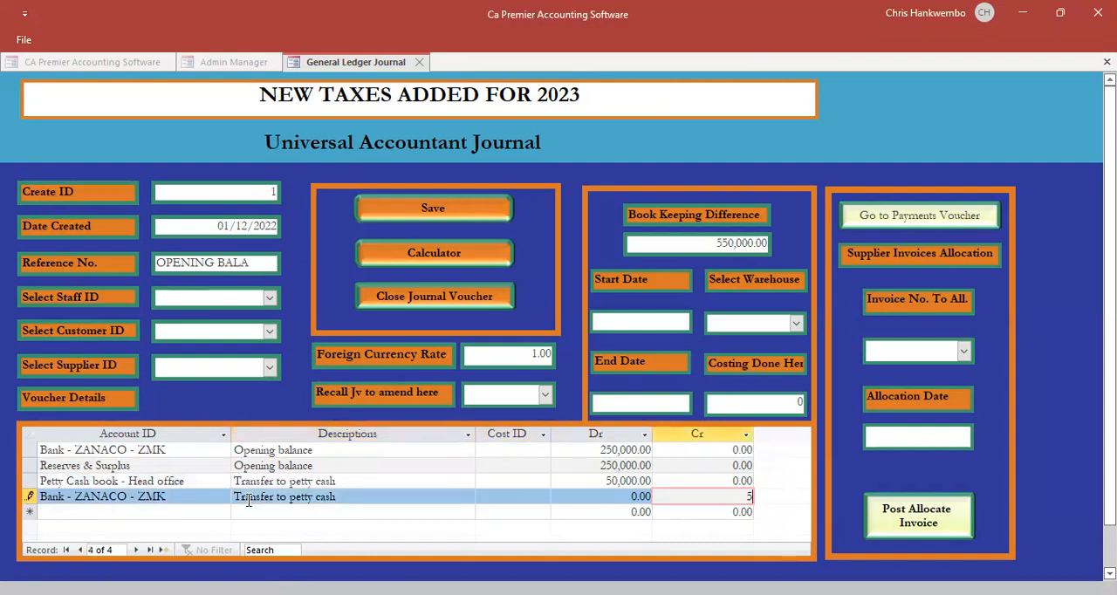
text(0,00000)
key(Tab)
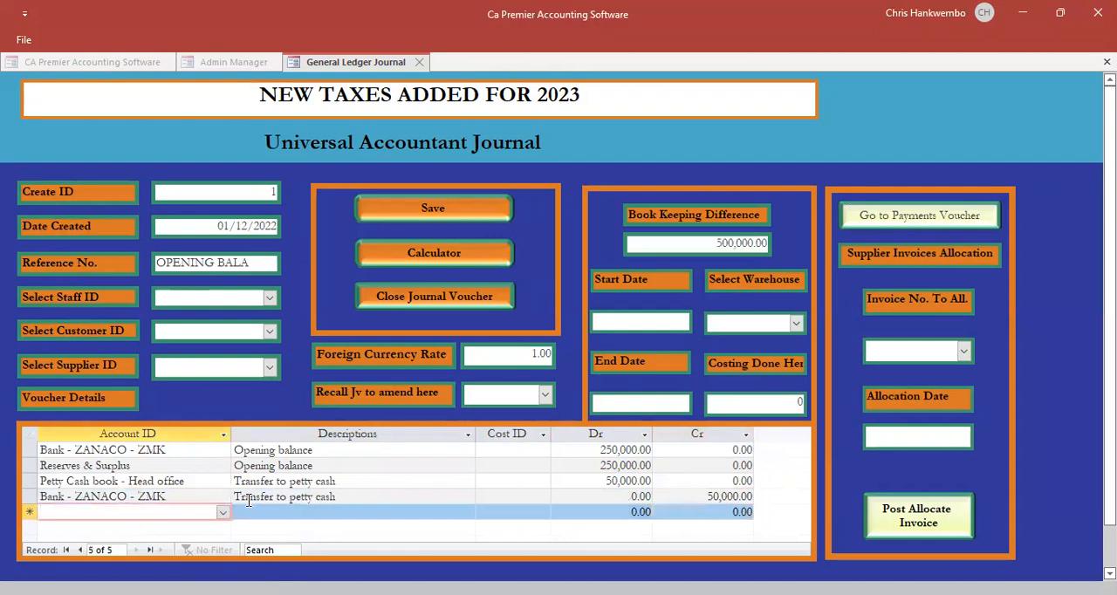
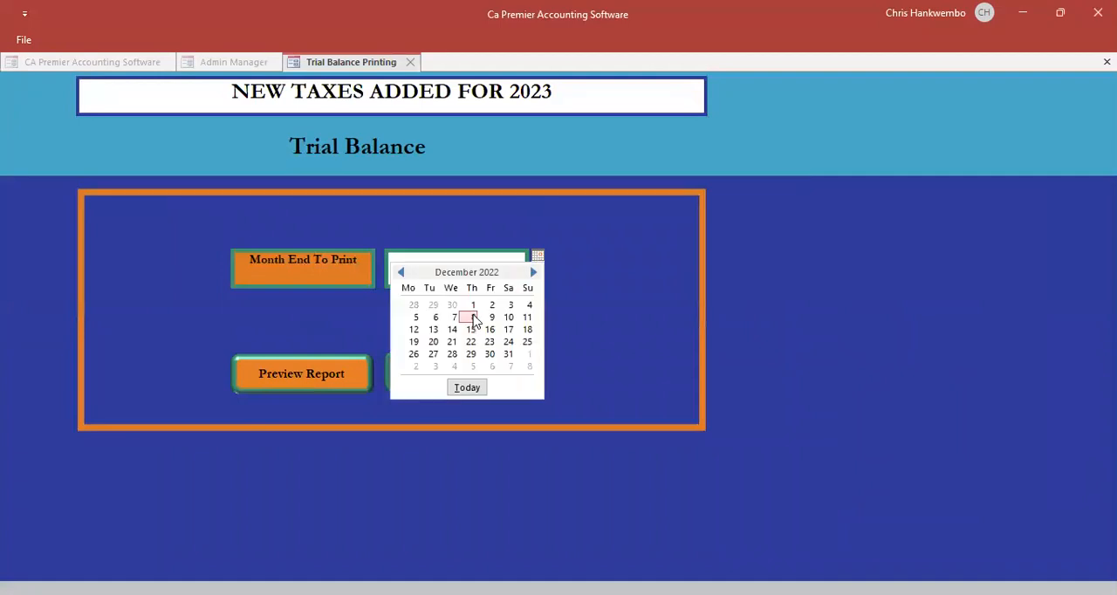
- Preview the trial balance for month end 08/12/2022, check the account lines and total balances, and close the report and its form
click(473, 318)
click(325, 375)
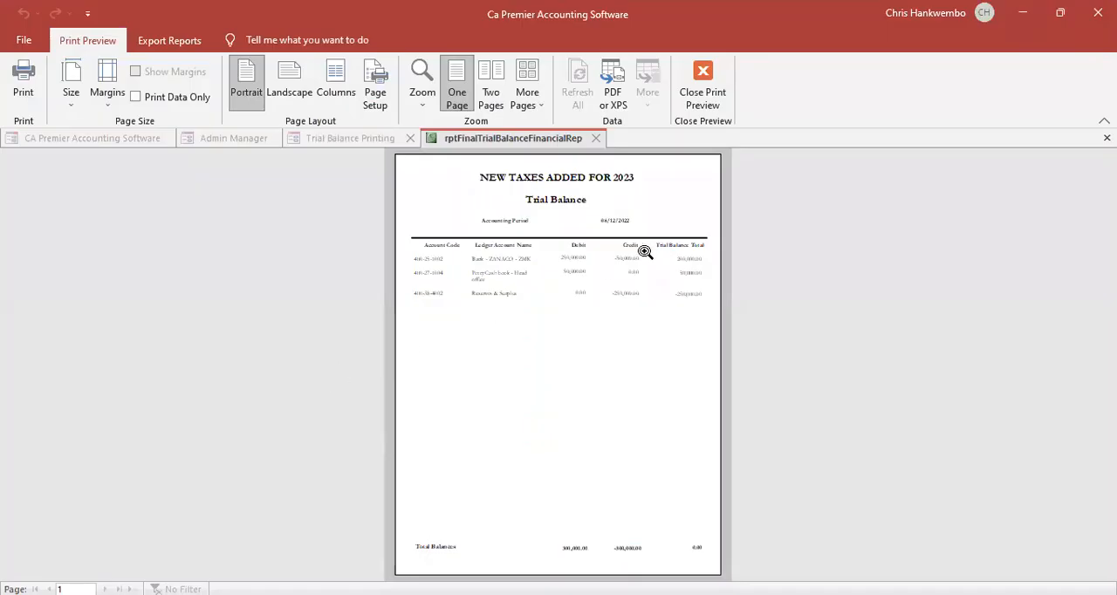
click(642, 253)
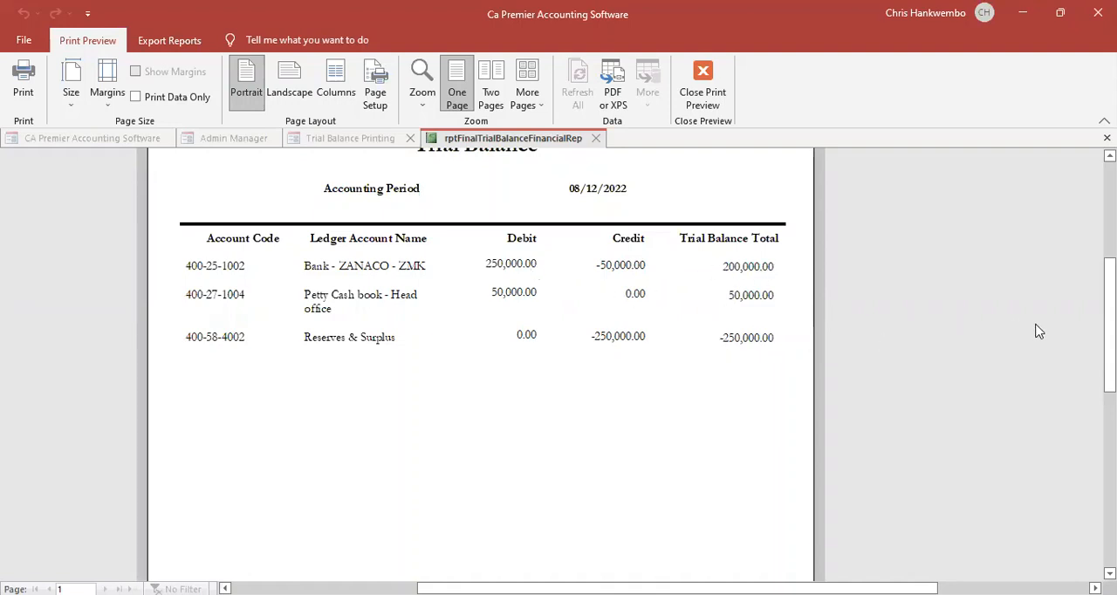
scroll(480, 367, down, 5)
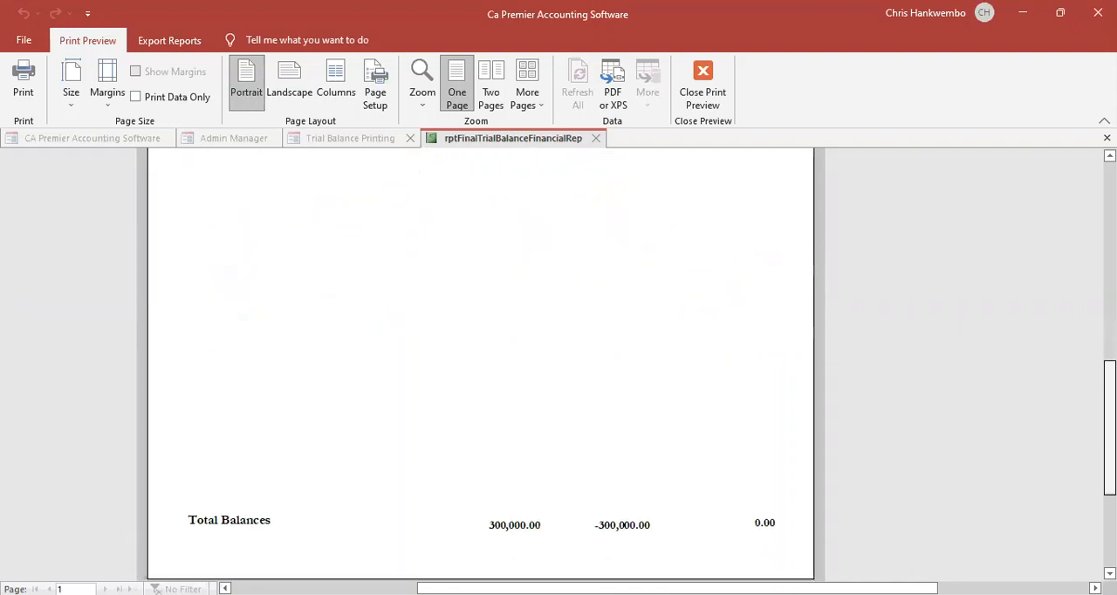
scroll(718, 158, up, 6)
click(702, 83)
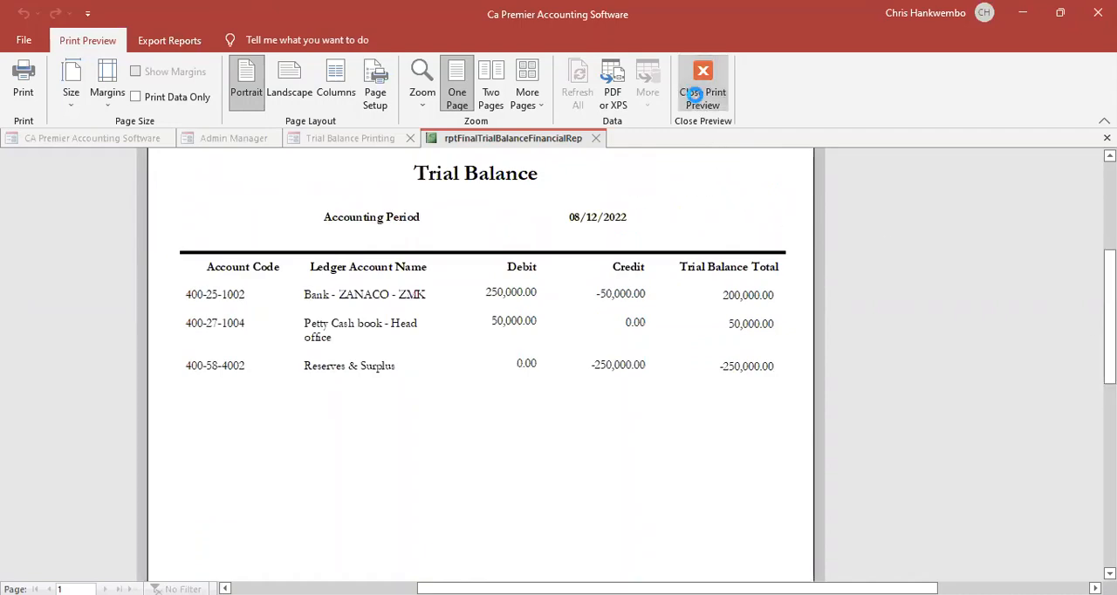
click(454, 375)
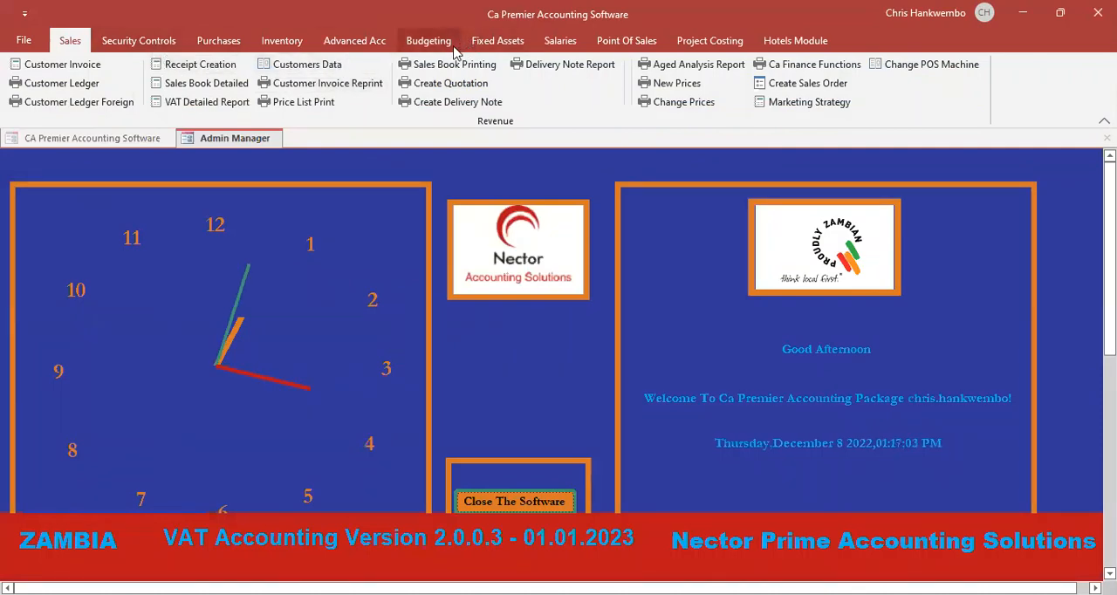
- Open the staff debtors creation form to view its fields, and close it without adding a record
click(354, 41)
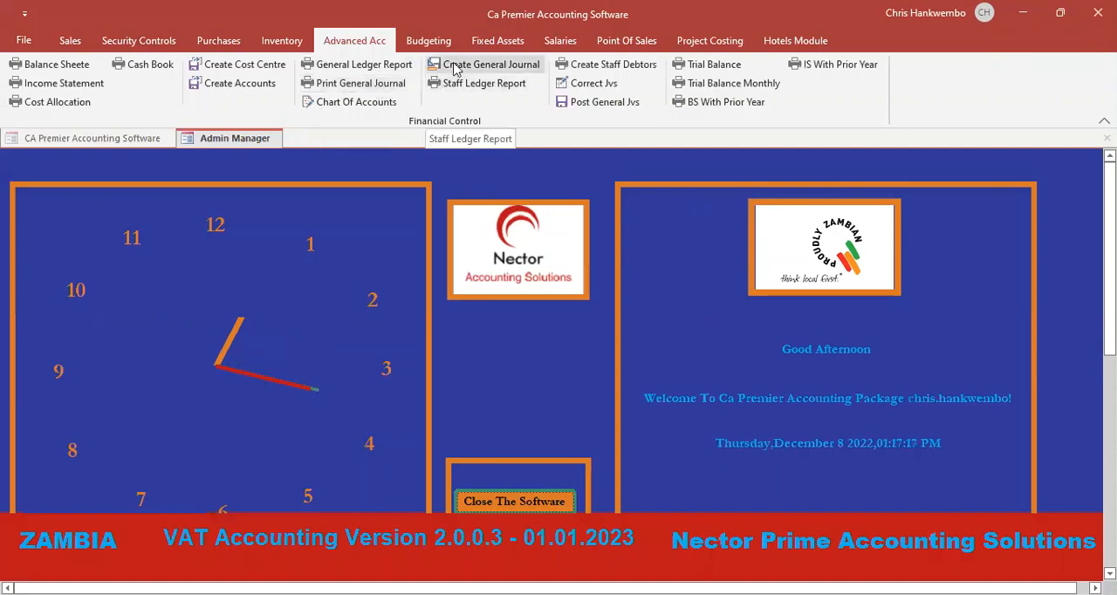
click(642, 65)
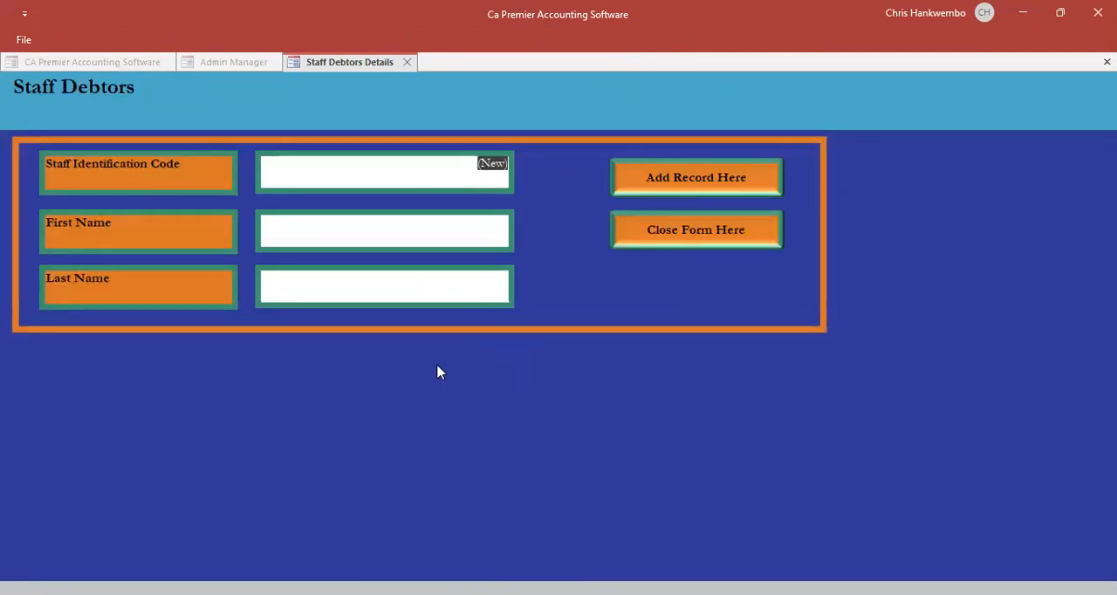
click(661, 232)
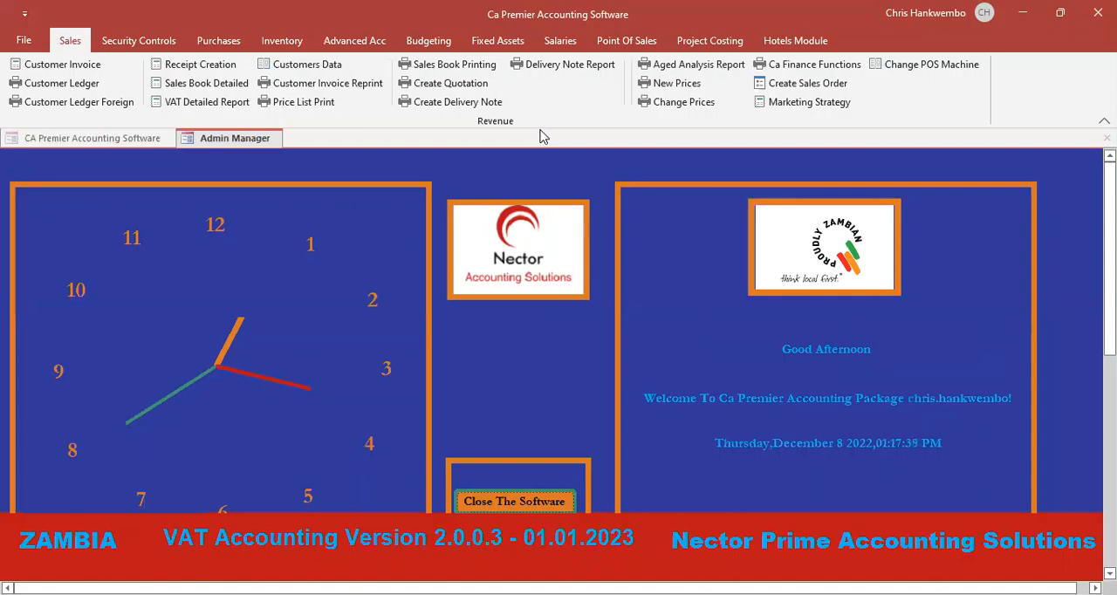
- Look up the payment vouchers option under purchases, and view a blank general ledger journal before closing it
click(217, 40)
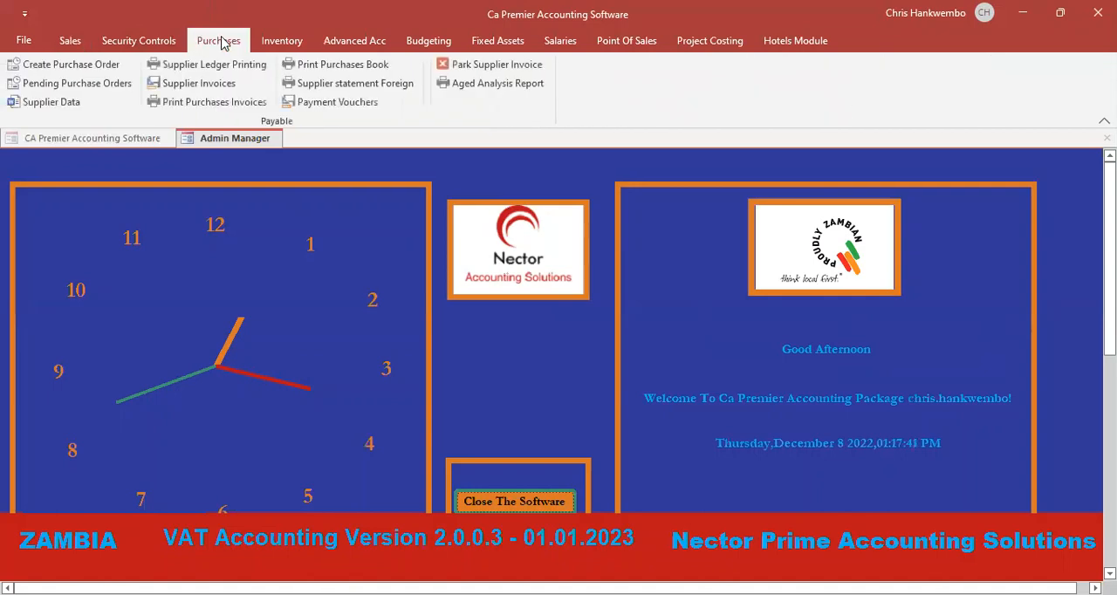
click(327, 103)
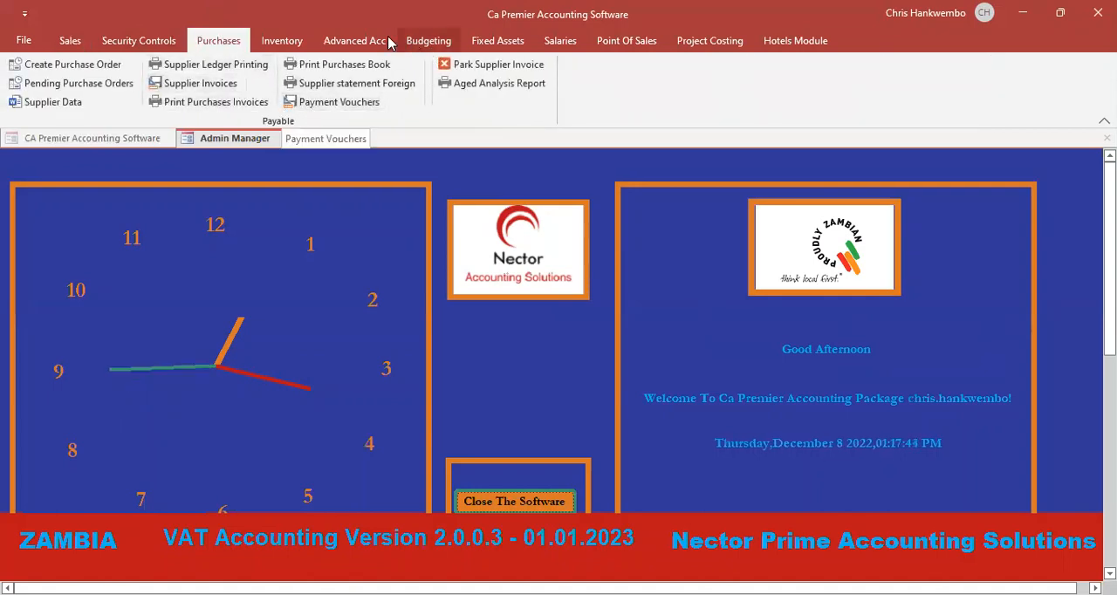
click(362, 41)
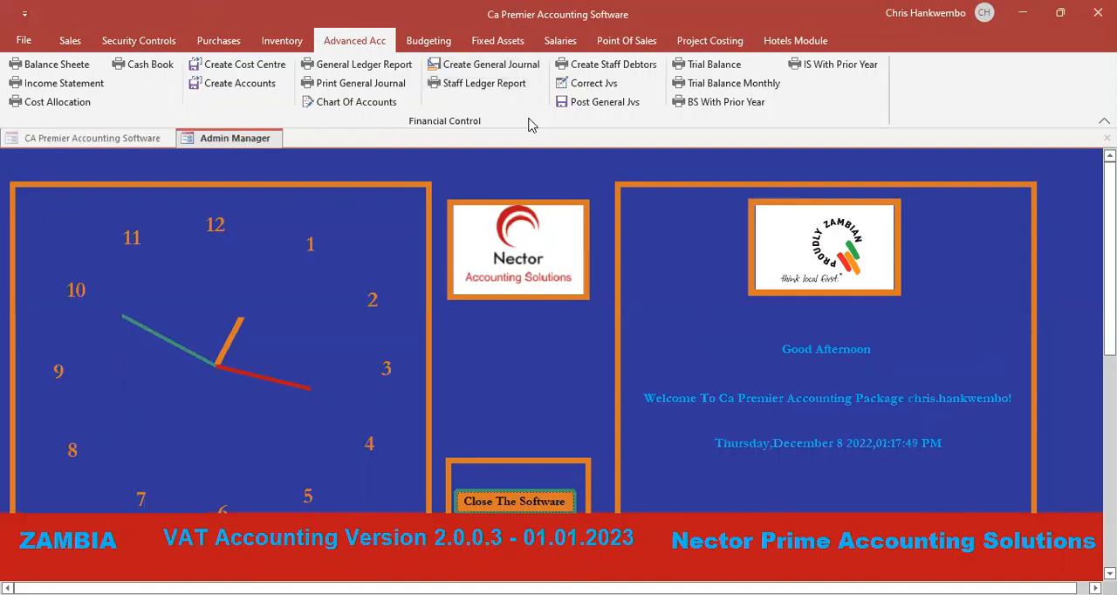
click(485, 67)
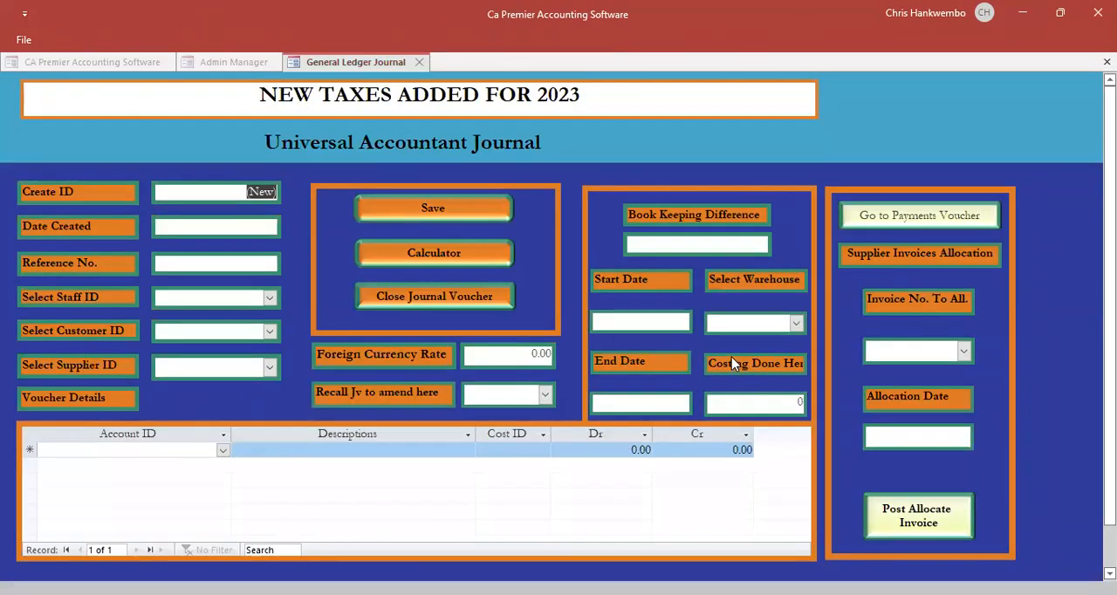
click(433, 297)
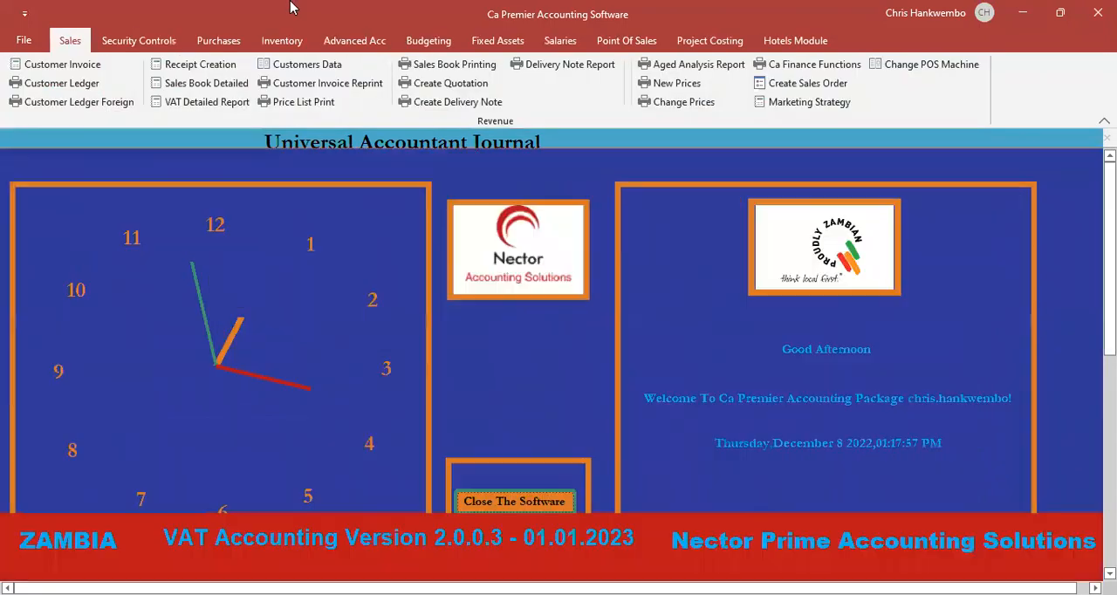
- Revisit the staff debtors form to review the staff identification and name fields, and close it again
click(345, 41)
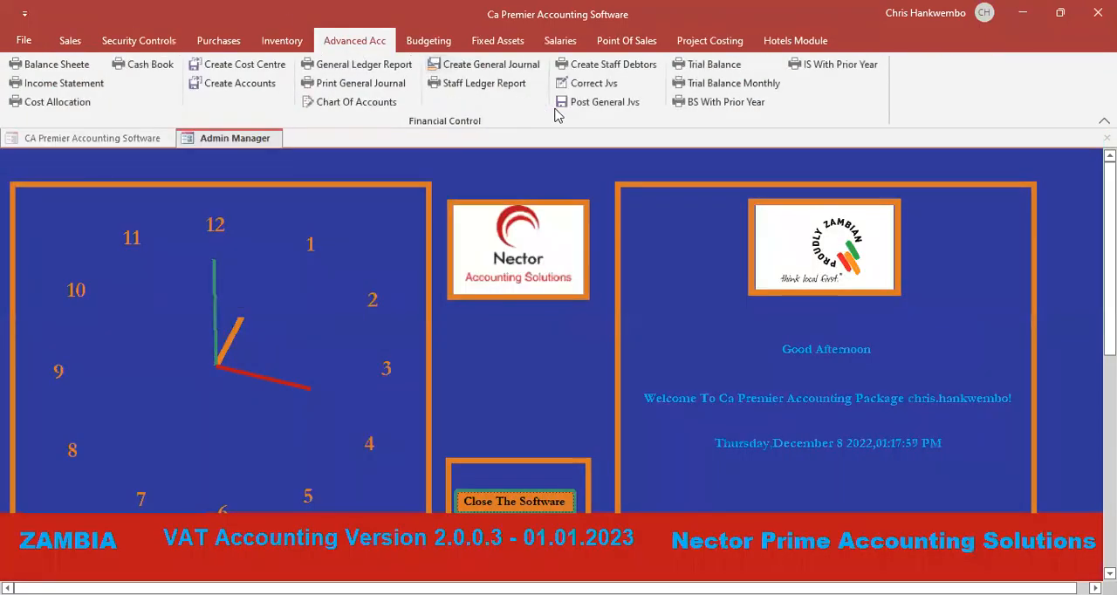
click(603, 65)
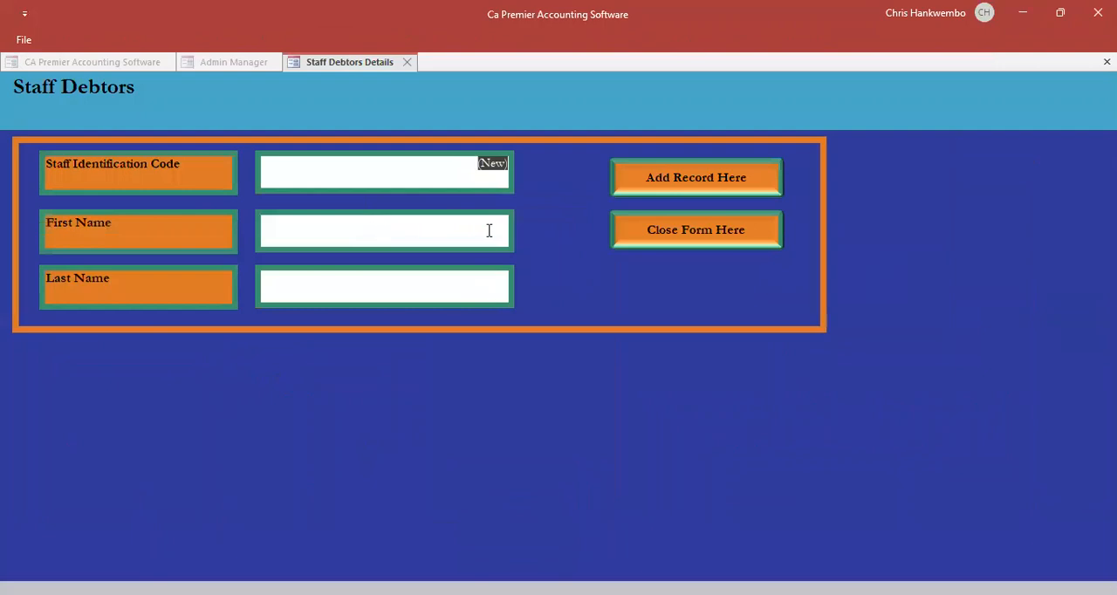
click(664, 231)
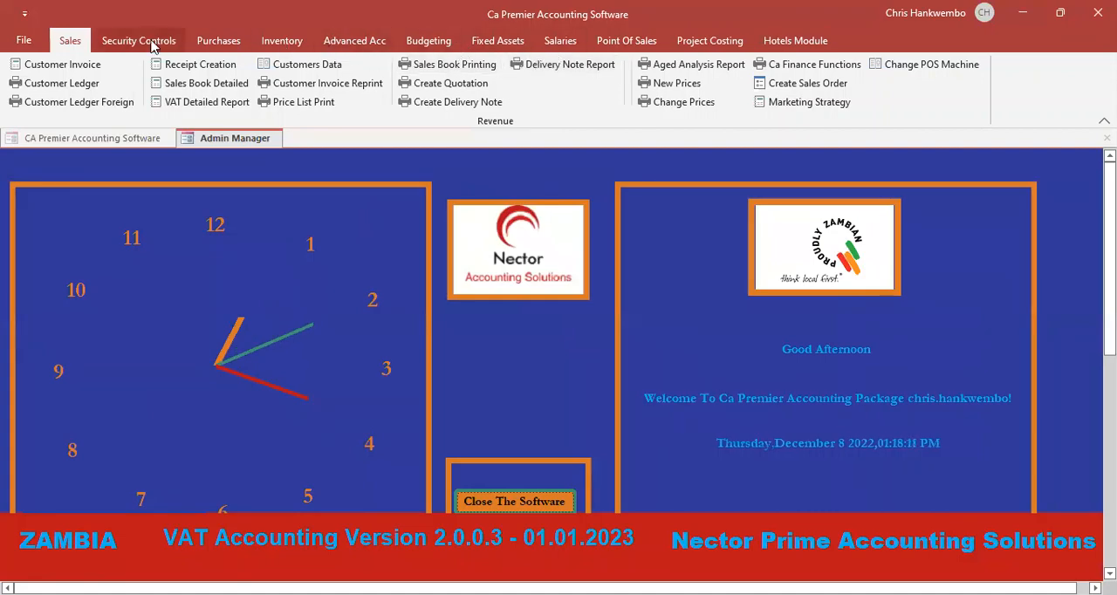
- Review the existing supplier records up to the one set up as a staff debtor, and exit the supplier form
click(218, 41)
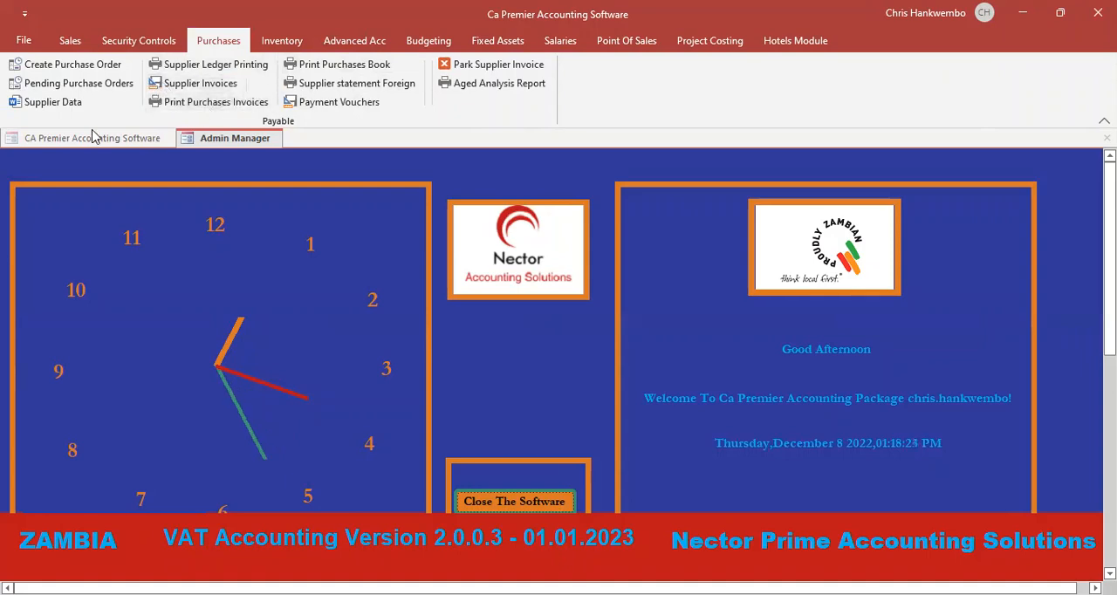
click(48, 107)
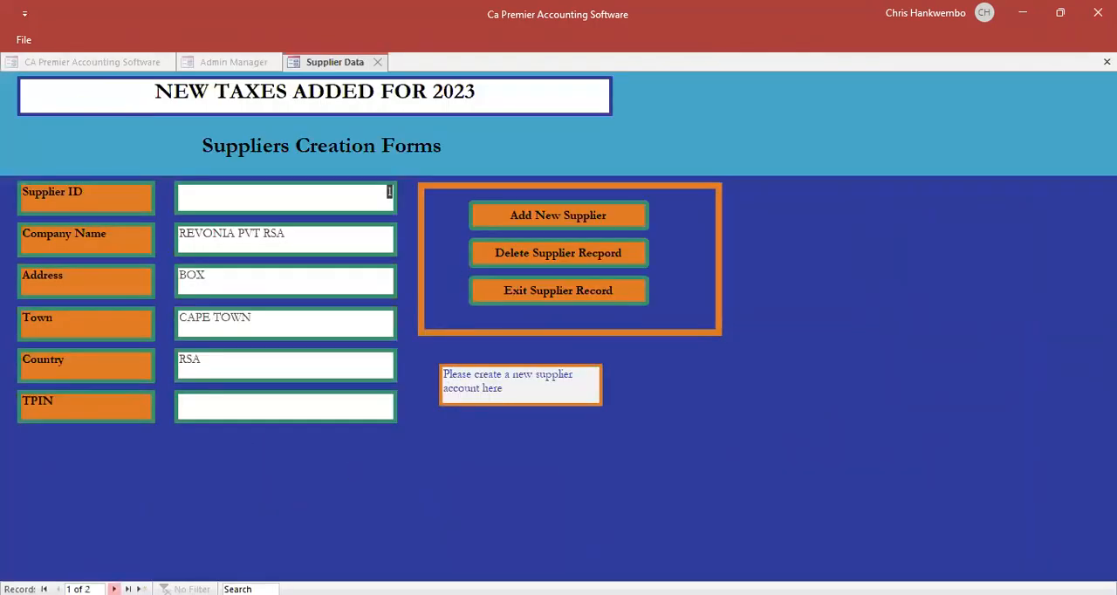
click(113, 589)
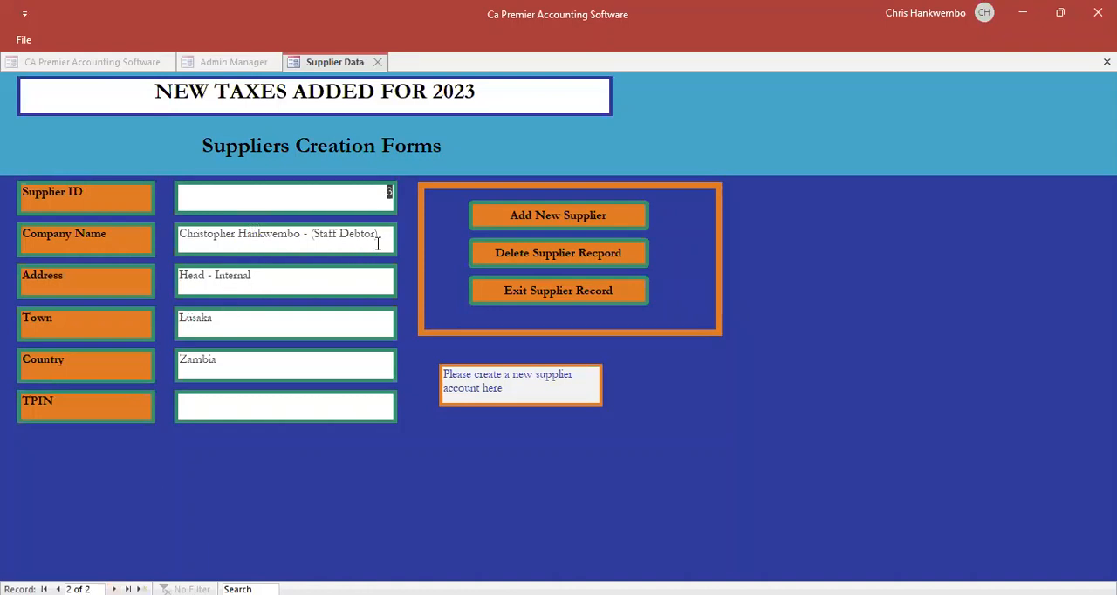
click(527, 298)
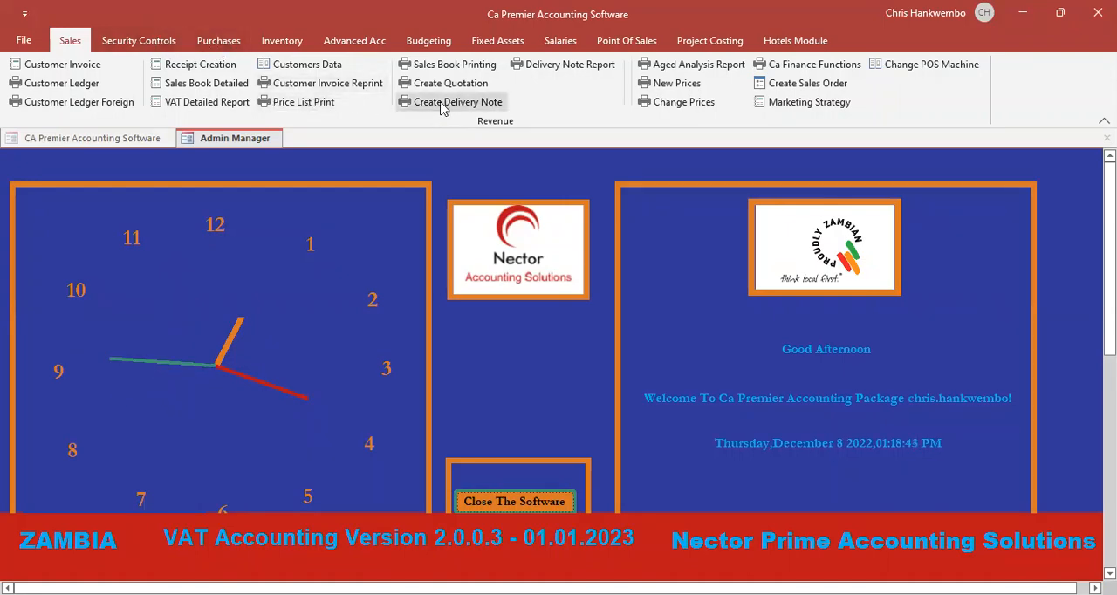
- Browse the product and service records up to Stationery Paper A4 (10 X 1Box), and close the product creation form
click(281, 41)
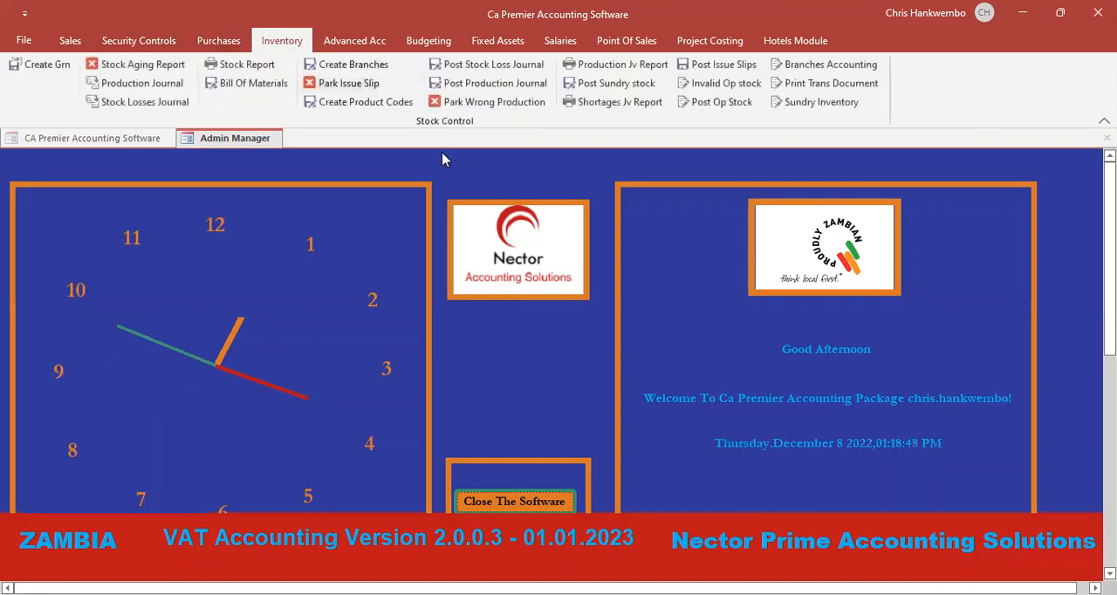
click(385, 101)
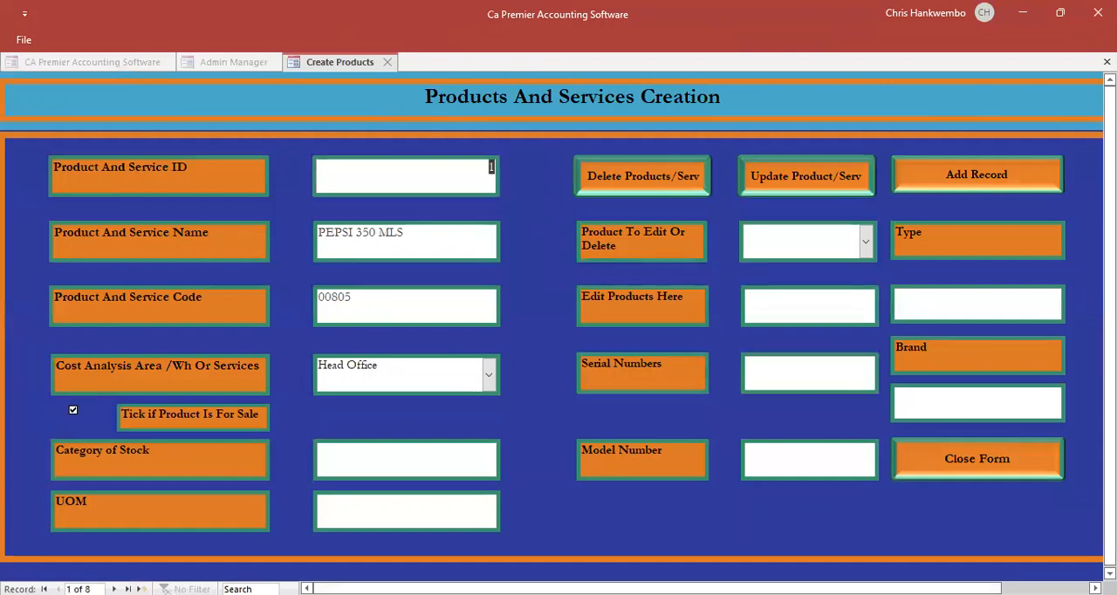
click(113, 589)
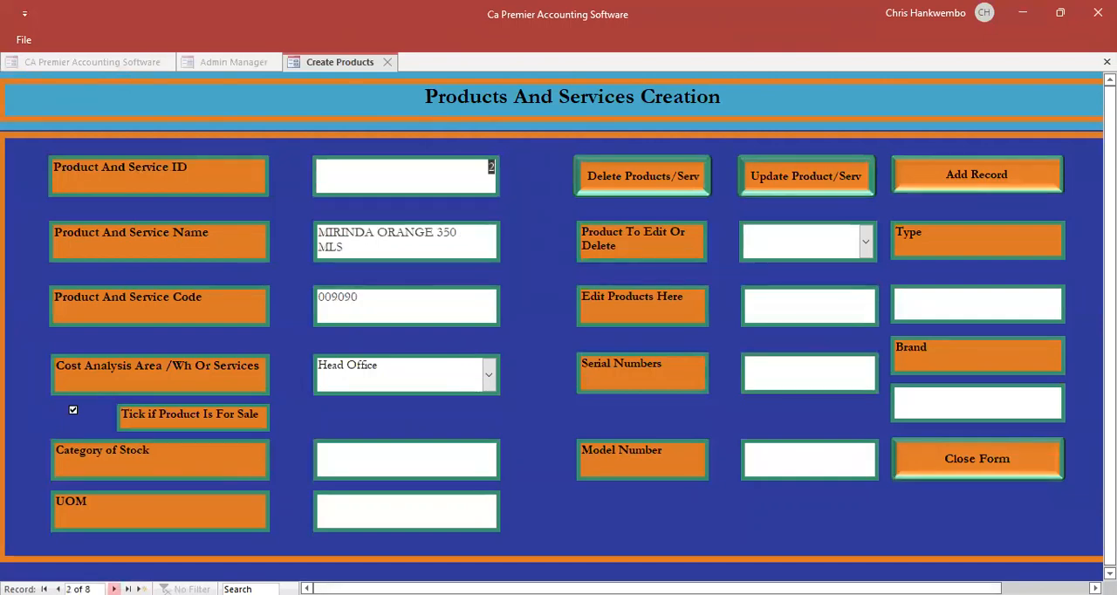
click(114, 589)
click(114, 589)
click(113, 589)
click(114, 589)
click(114, 589)
click(113, 589)
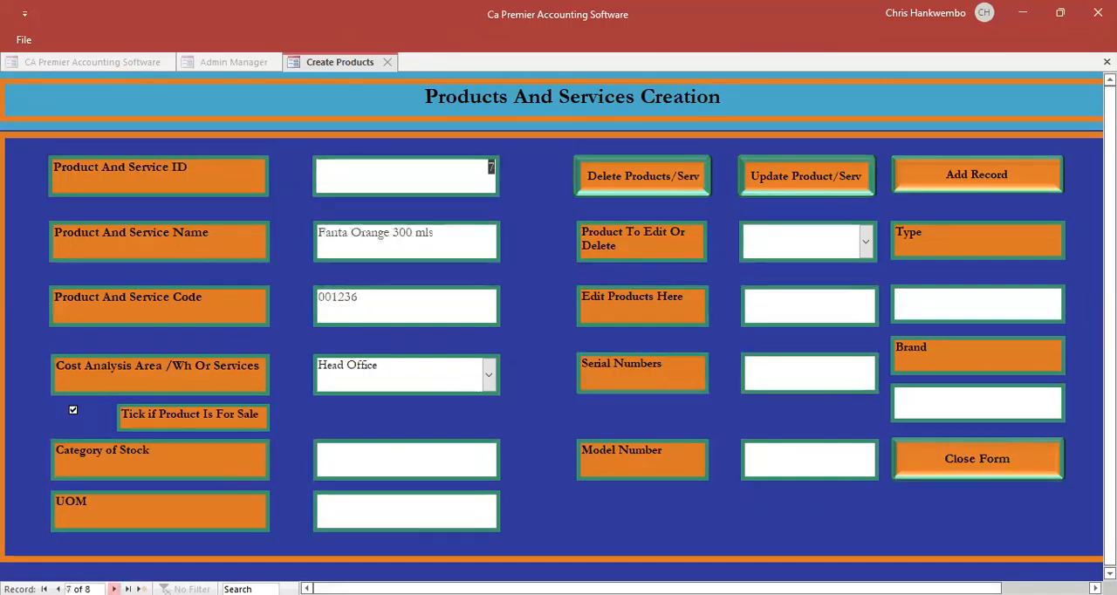
click(113, 589)
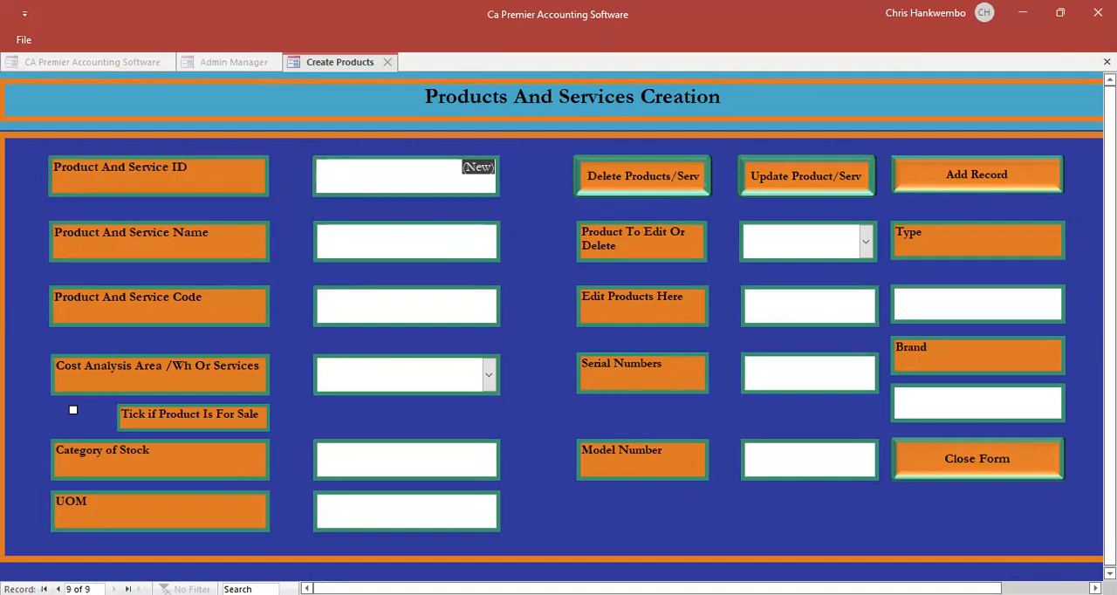
click(58, 589)
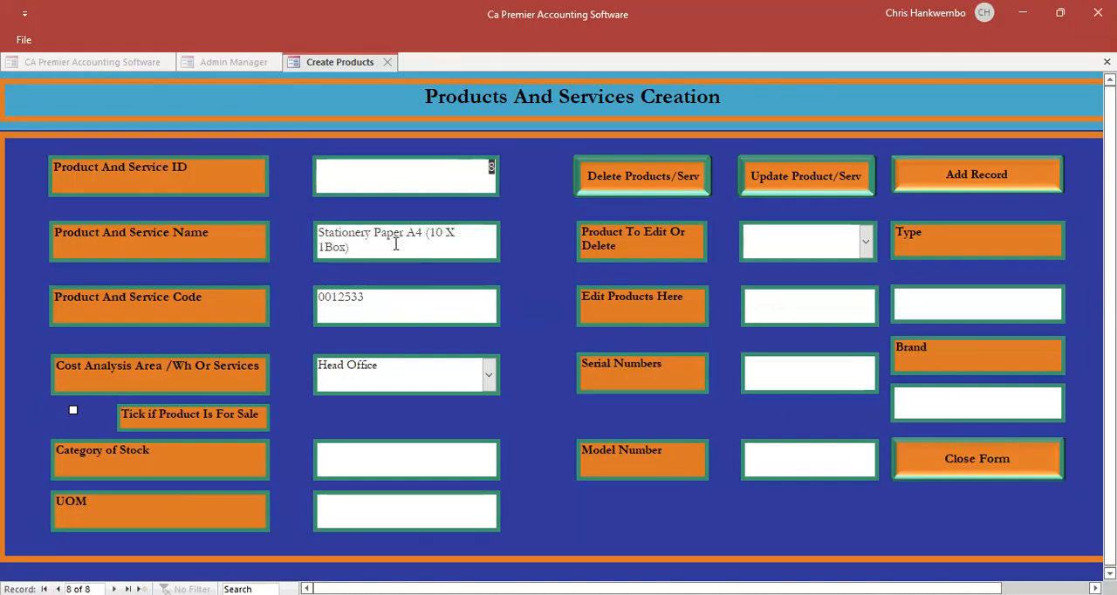
click(970, 463)
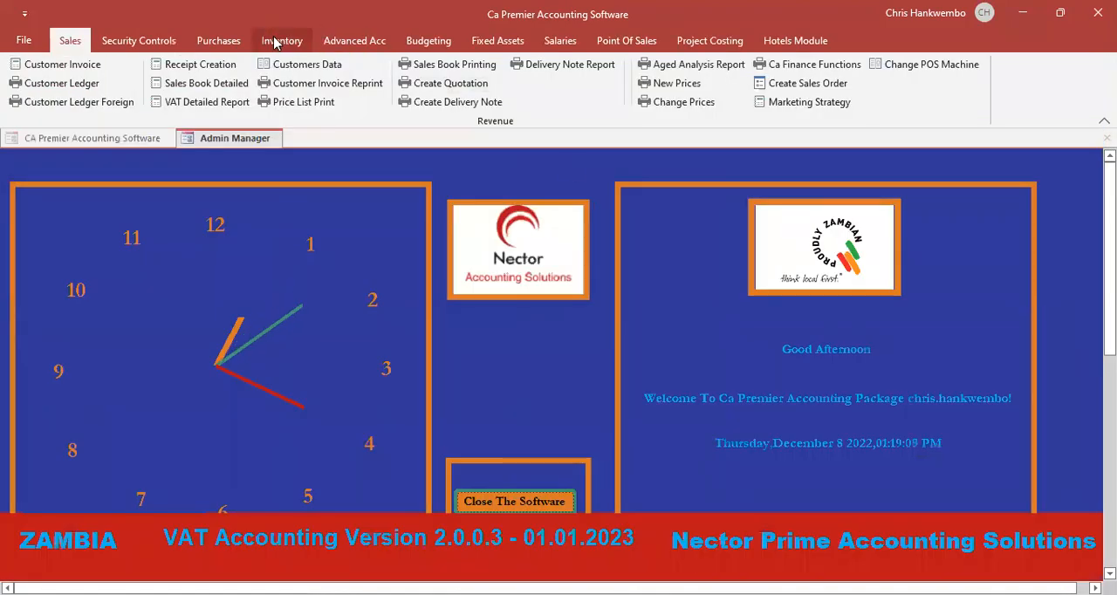
- Start a new purchase with the document type Purchase Order and the staff debtor as its supplier
click(219, 41)
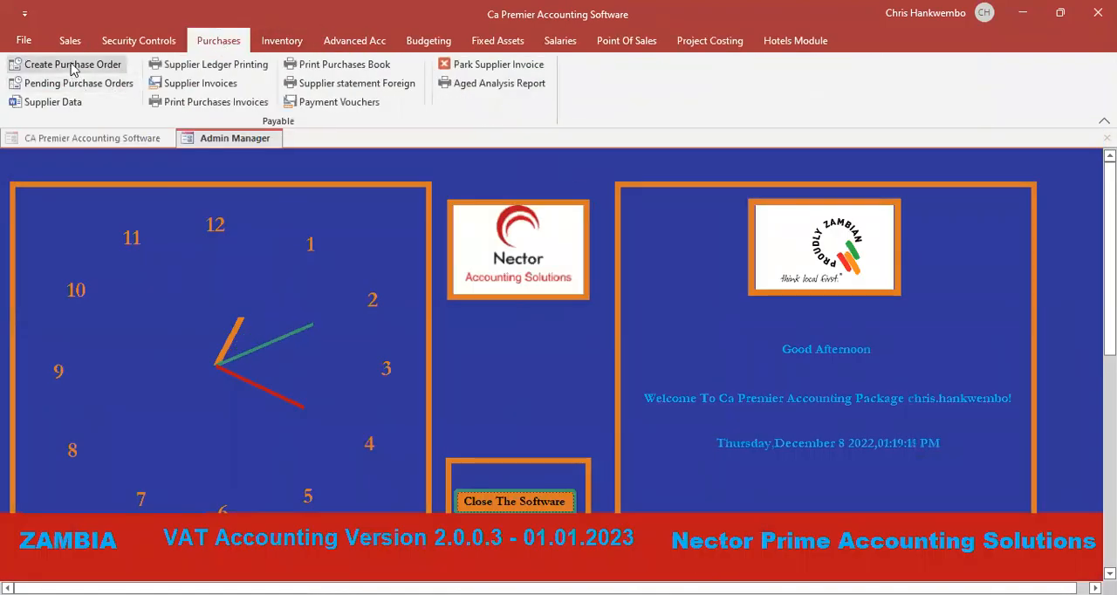
click(72, 64)
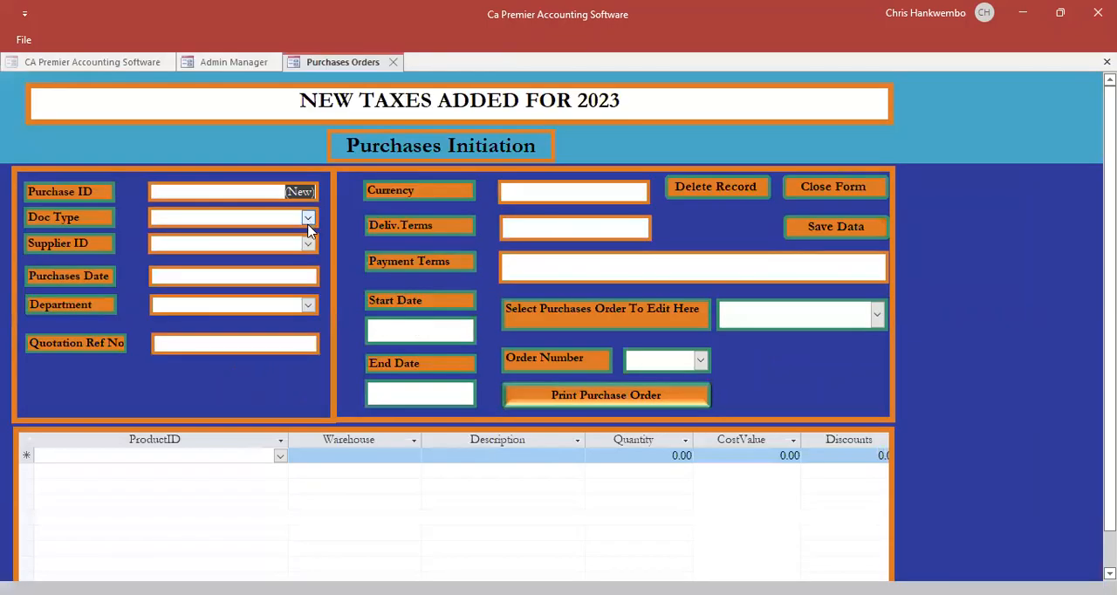
click(308, 219)
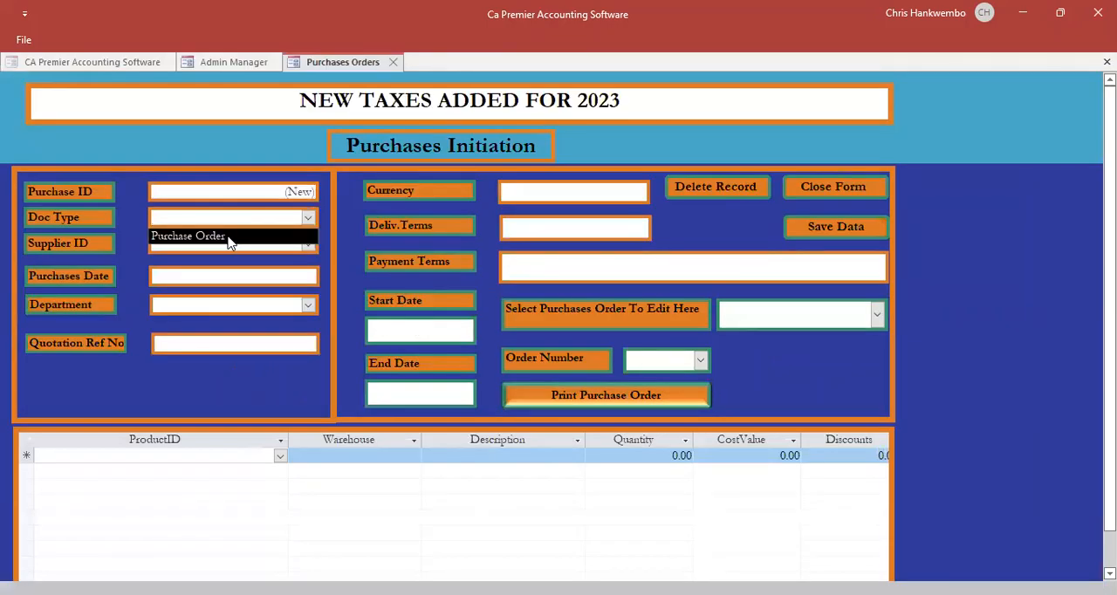
click(228, 239)
click(309, 245)
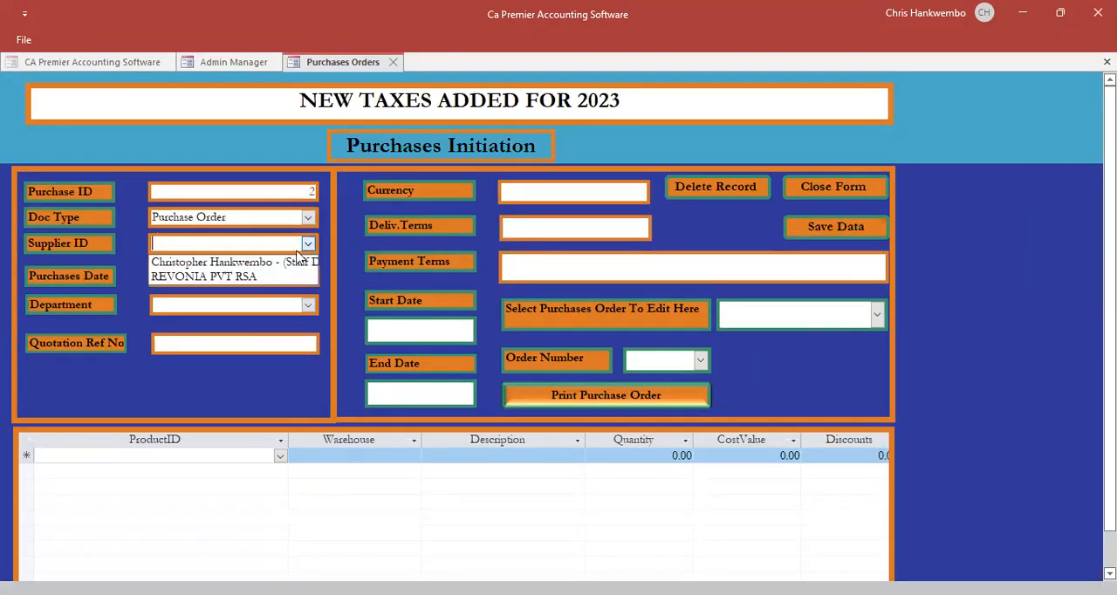
click(247, 264)
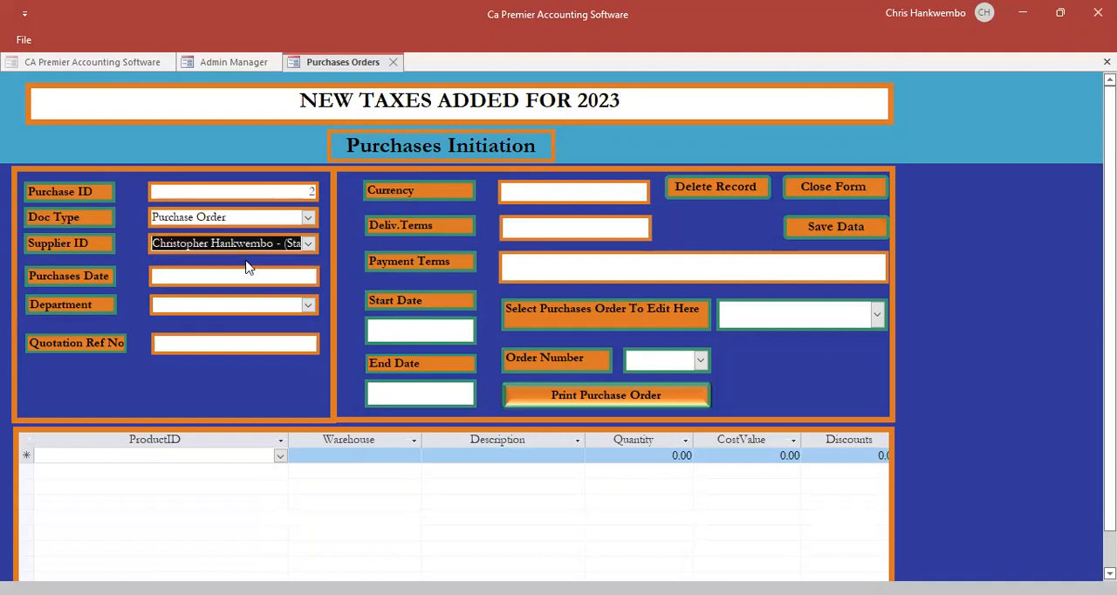
- Set the purchase order's purchases date to 08/12/2022
key(Tab)
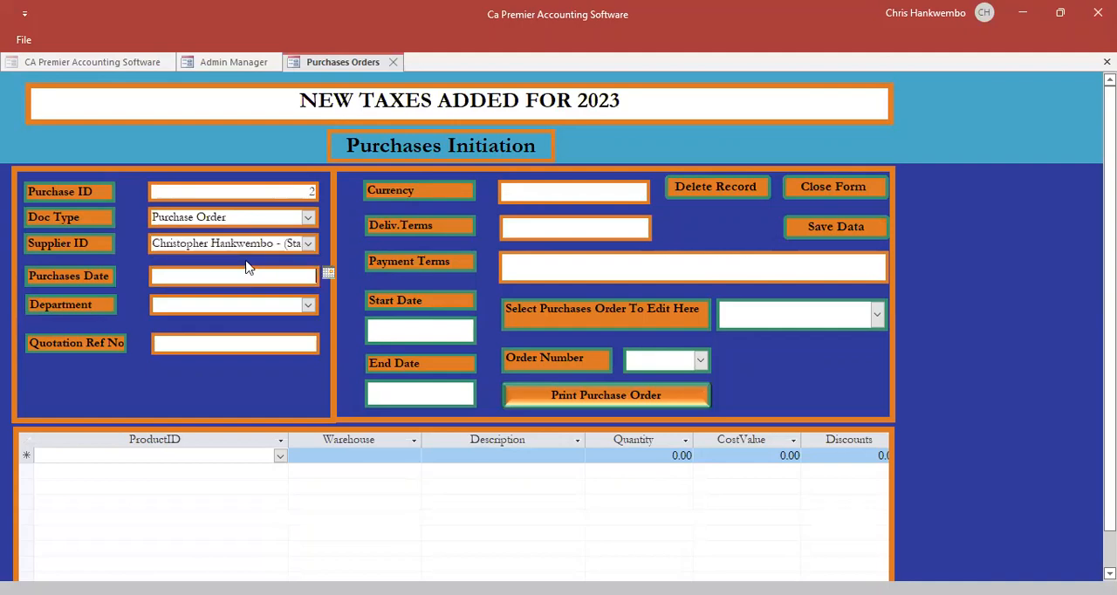
click(328, 274)
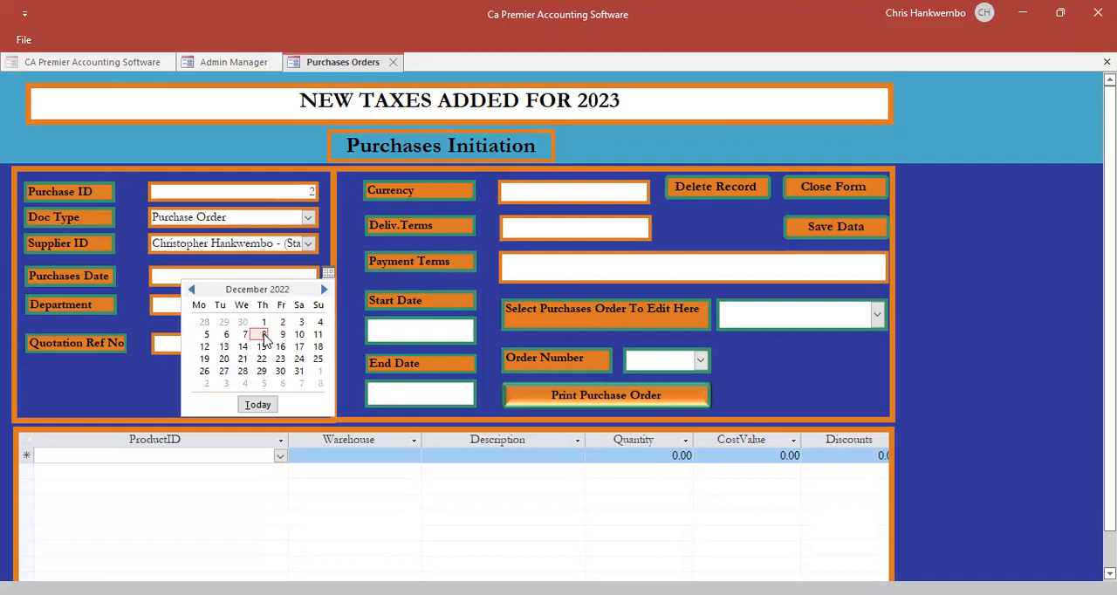
click(263, 335)
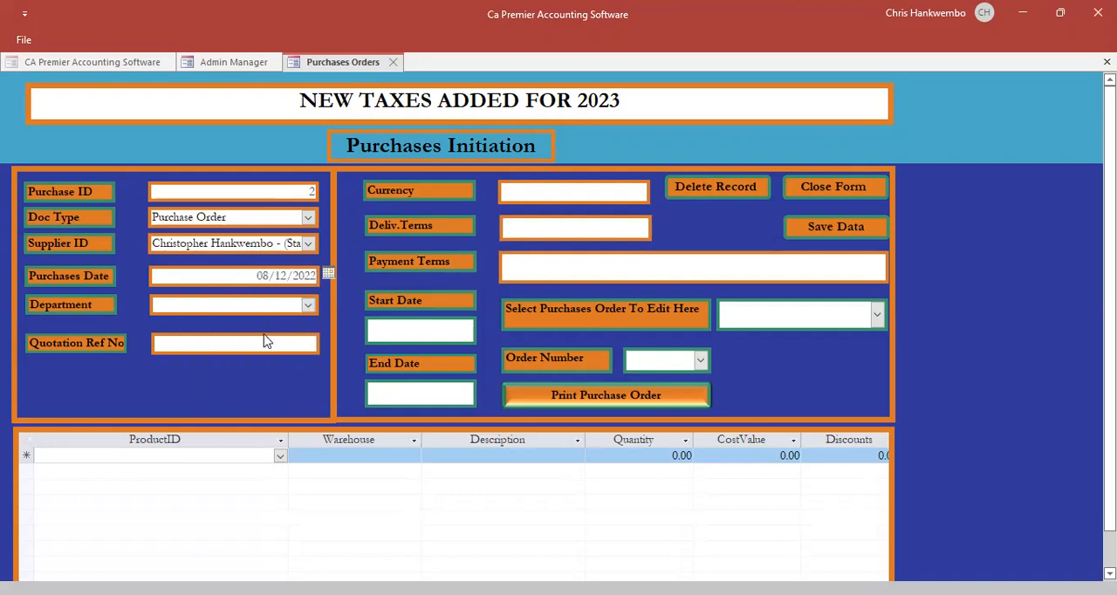
- Complete the order header with department Finance, currency ZMW, delivery and payment terms COD, and quotation reference NA
key(Tab)
click(307, 305)
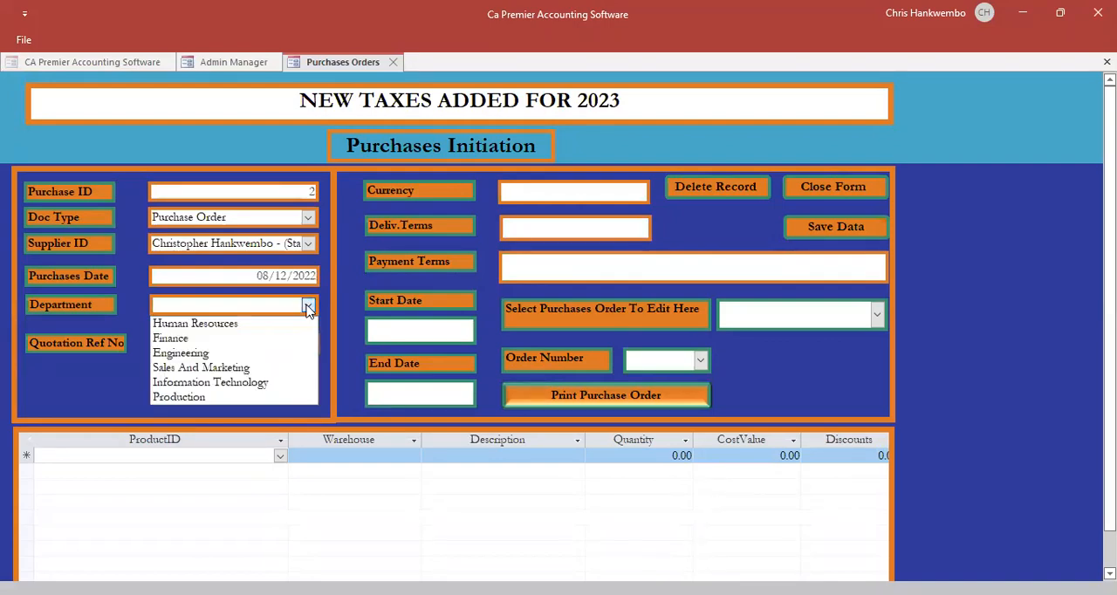
click(179, 340)
key(Tab)
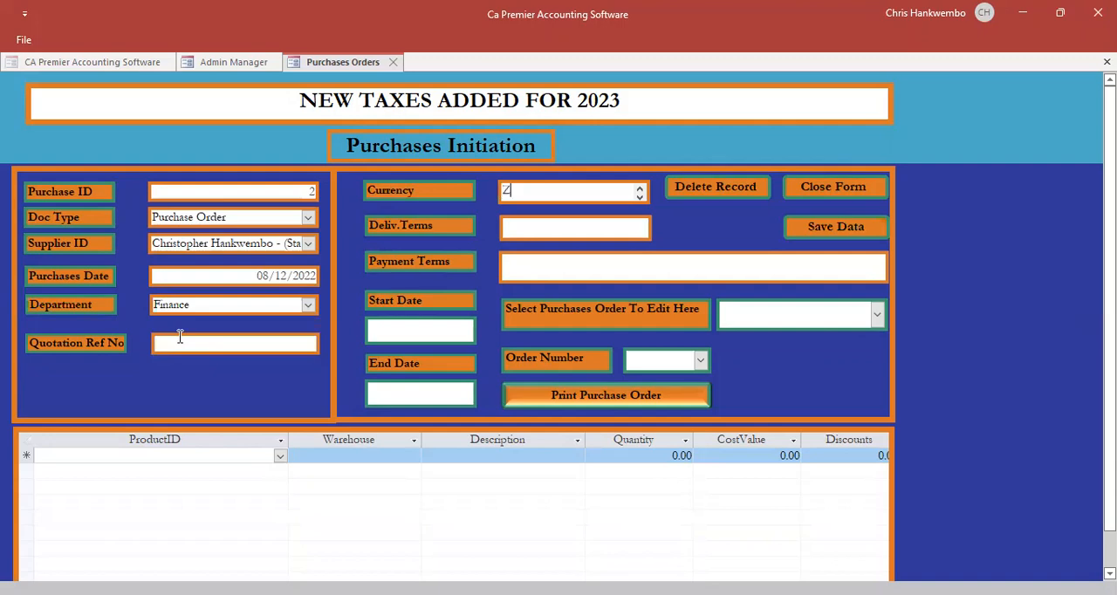
key(Tab)
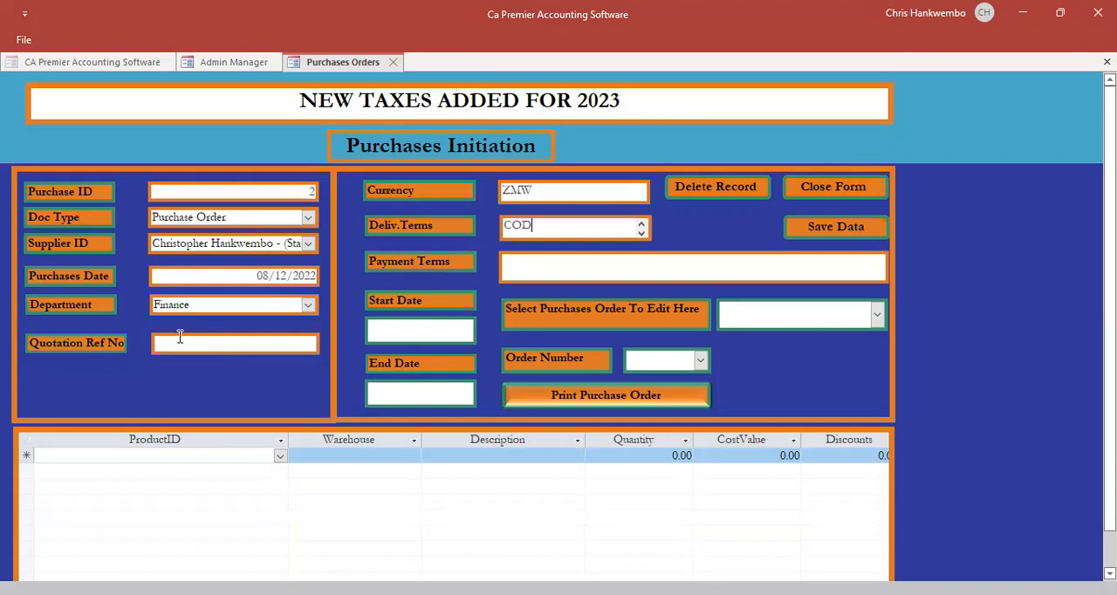
key(Tab)
click(179, 337)
text(NA)
key(Tab)
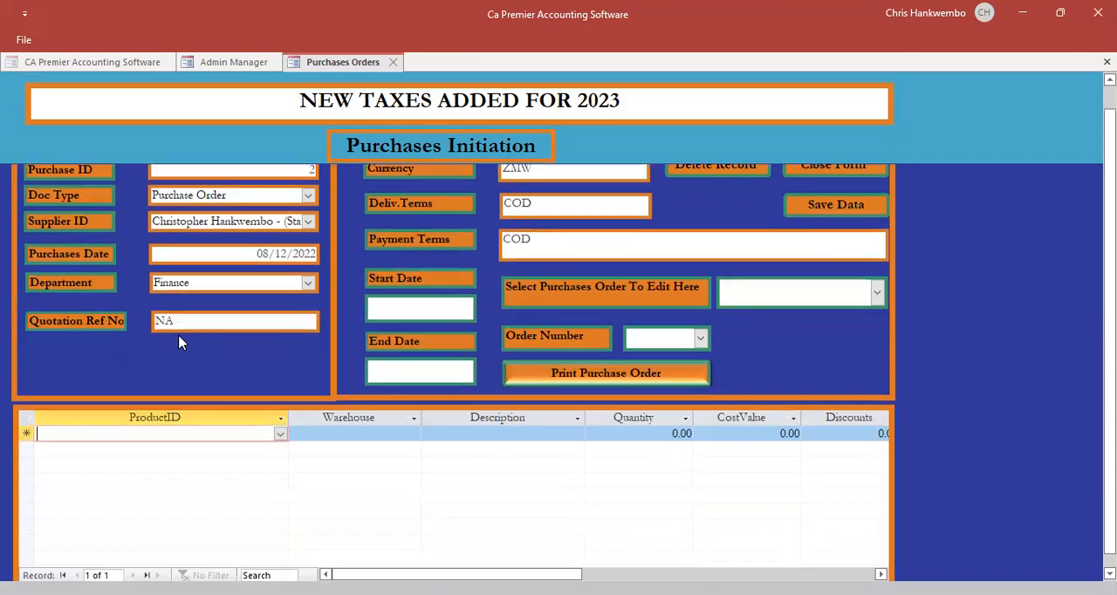
- Add Stationery Paper A4 (10 X 1Box) from the Head Office warehouse as the purchase order's product line
click(279, 436)
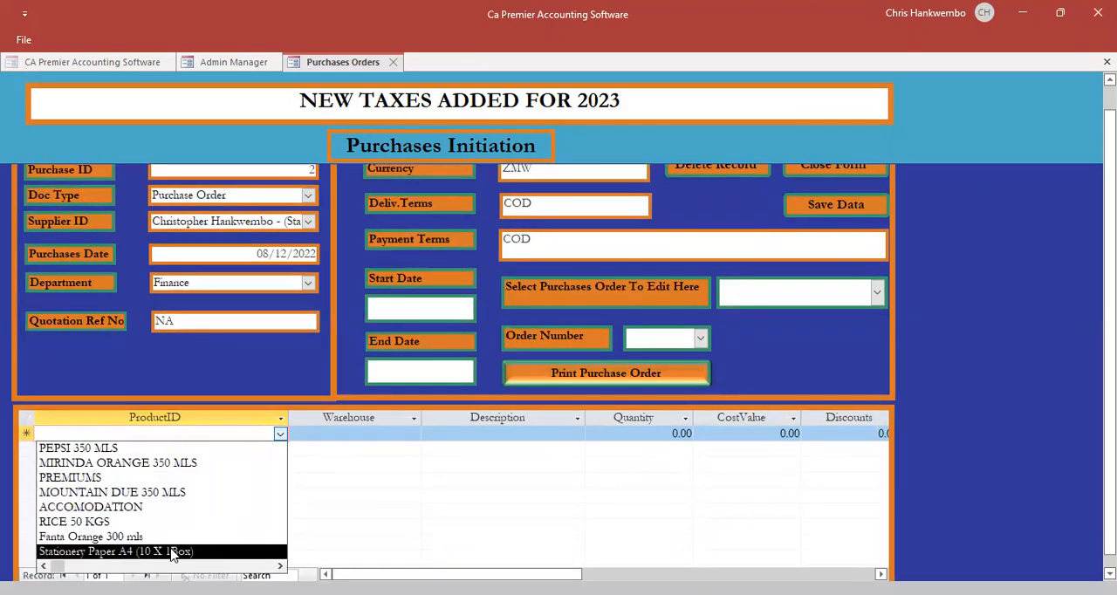
click(171, 551)
key(Tab)
key(Tab)
key(Tab)
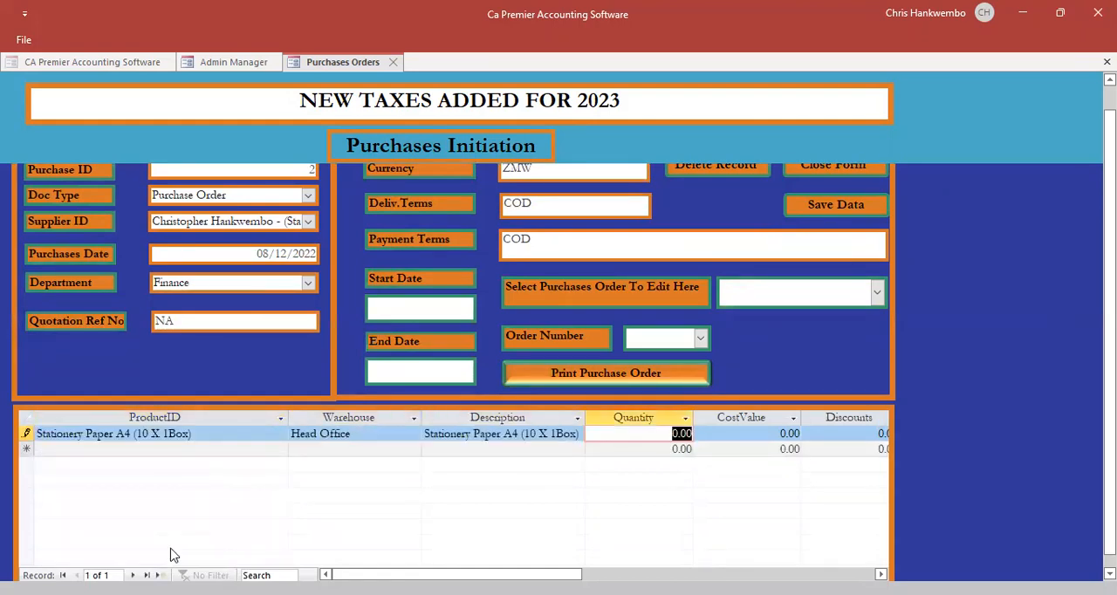
- Set the stationery line's quantity to 20 and cost value to 120, and complete the line without discount or VAT
text(20)
key(Tab)
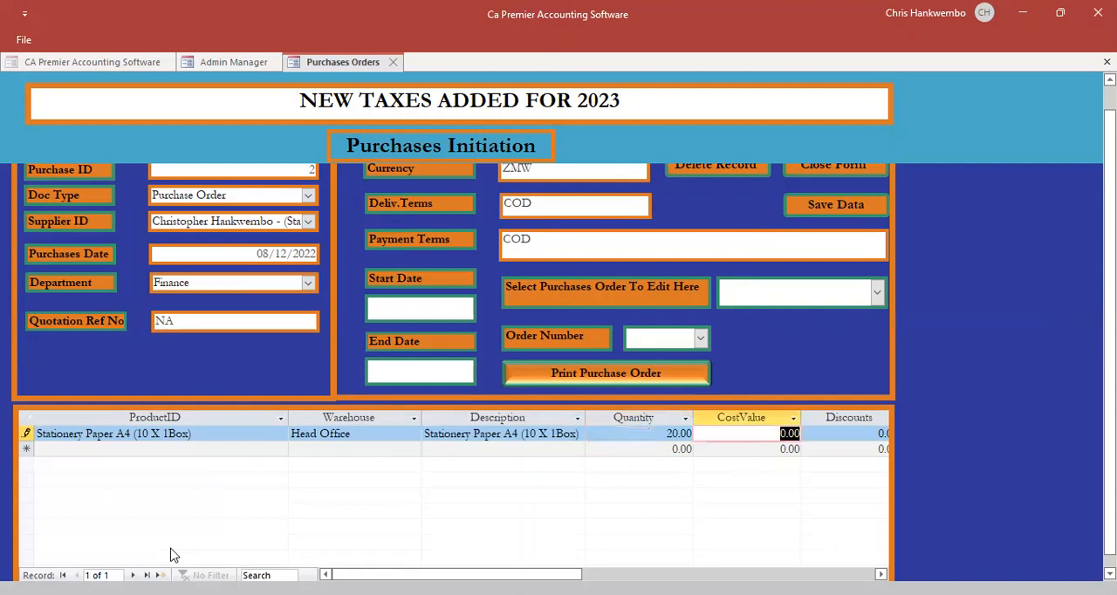
text(120)
key(Tab)
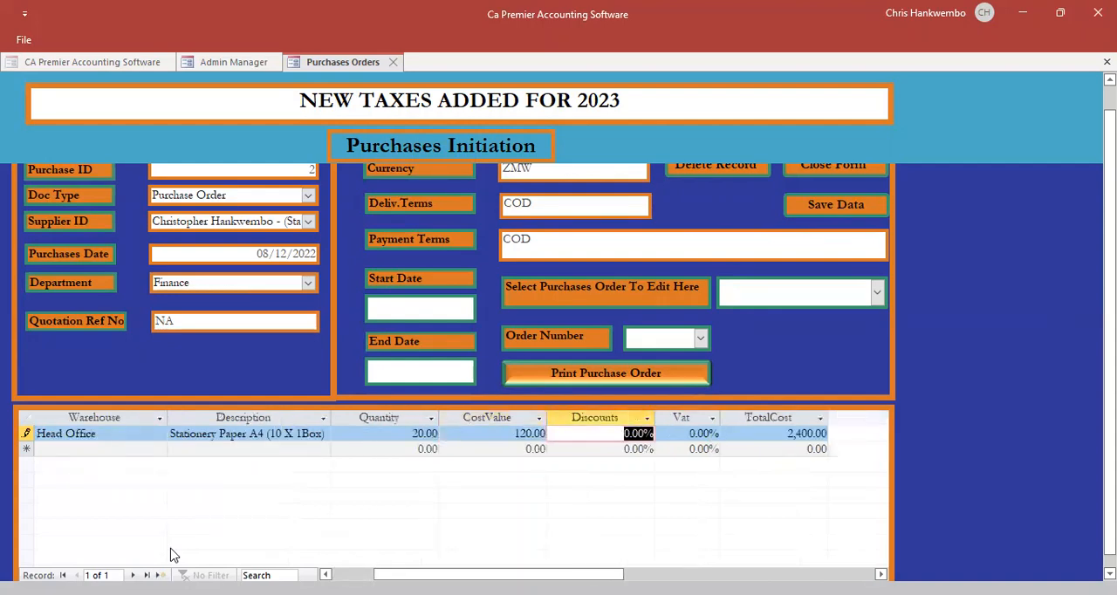
key(Tab)
key(Tab)
key(Tab)
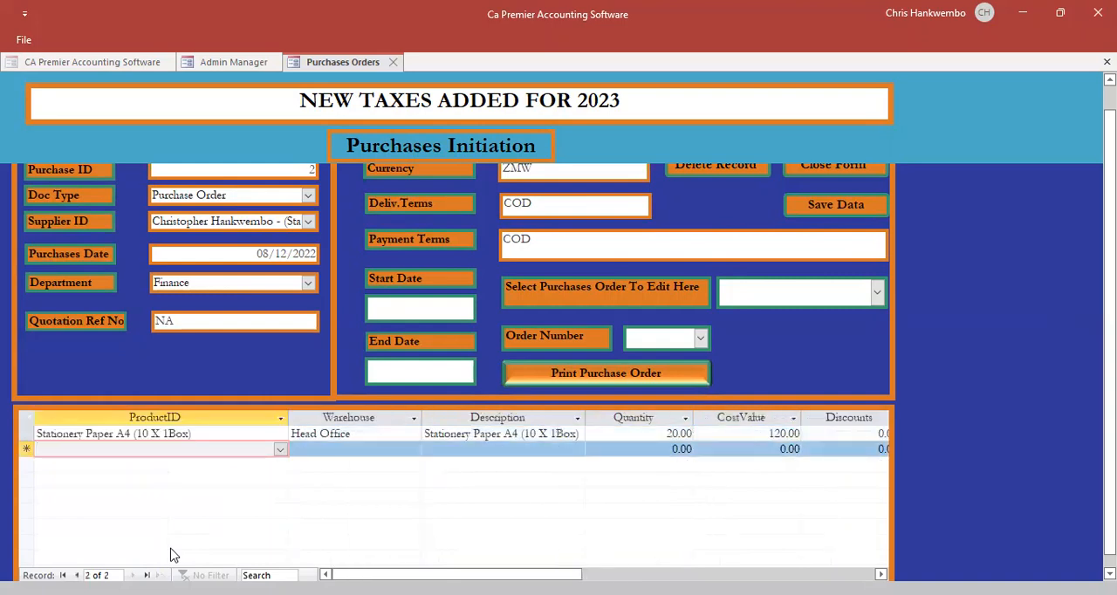
- Save the purchase order and close the purchases form
click(825, 204)
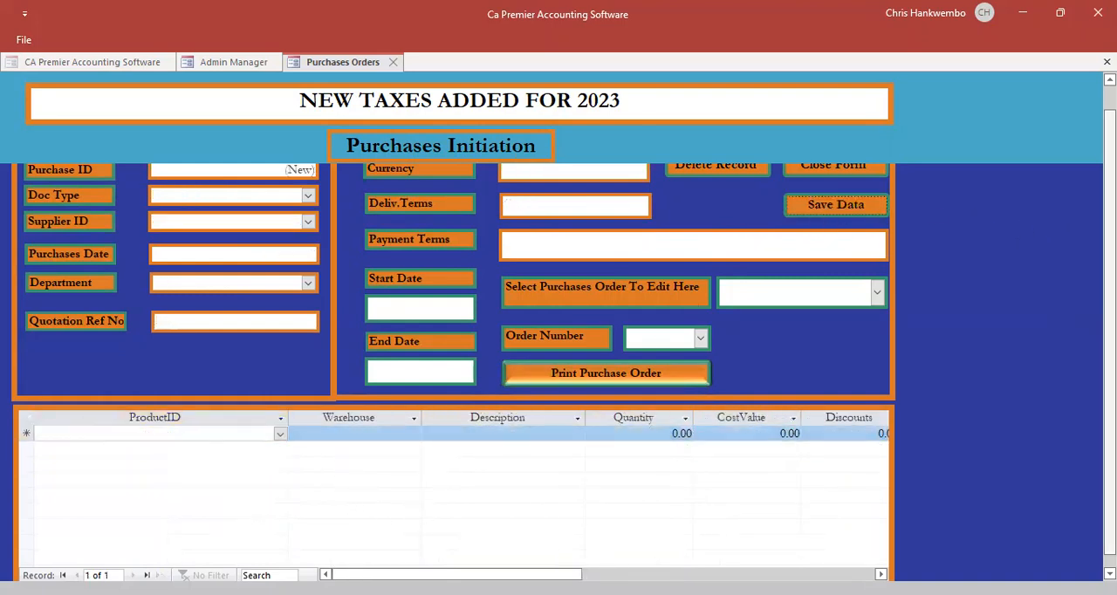
scroll(559, 328, up, 1)
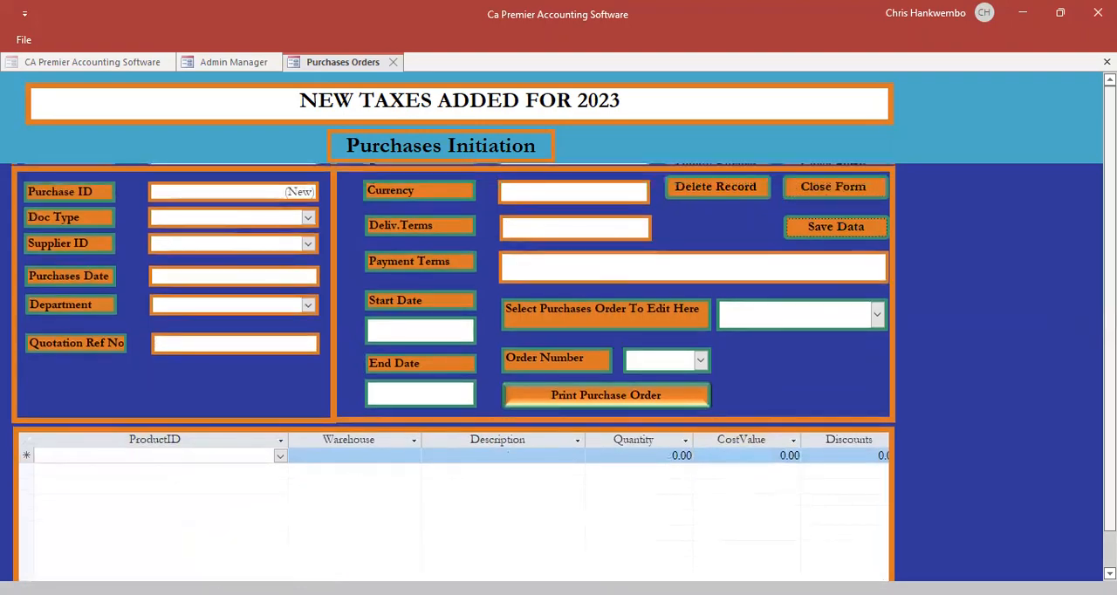
click(829, 188)
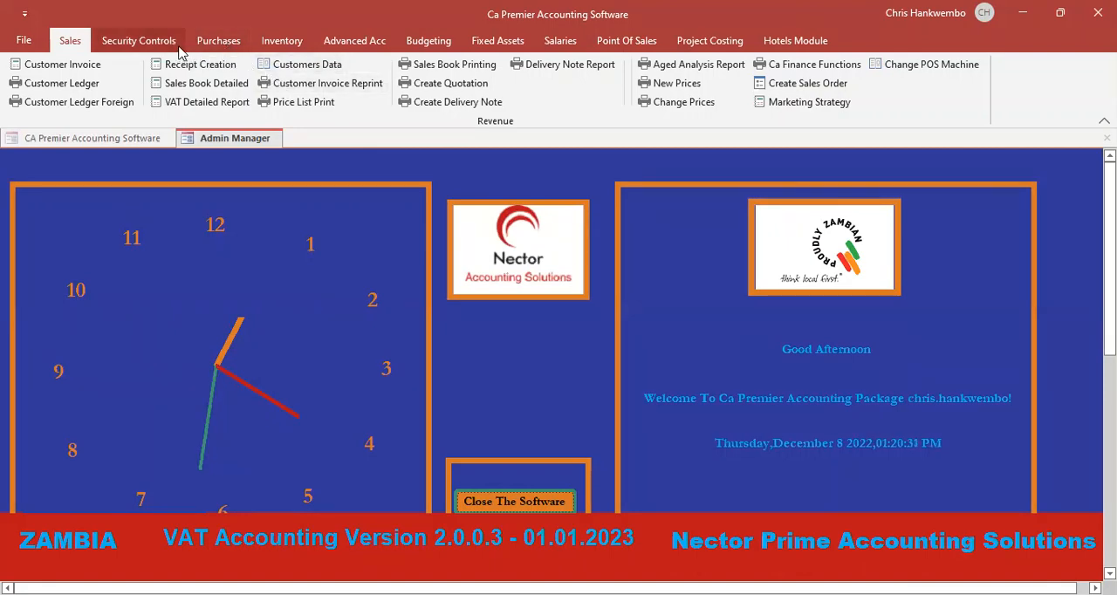
- Start a new general journal with the creation date 08/12/2022
click(349, 40)
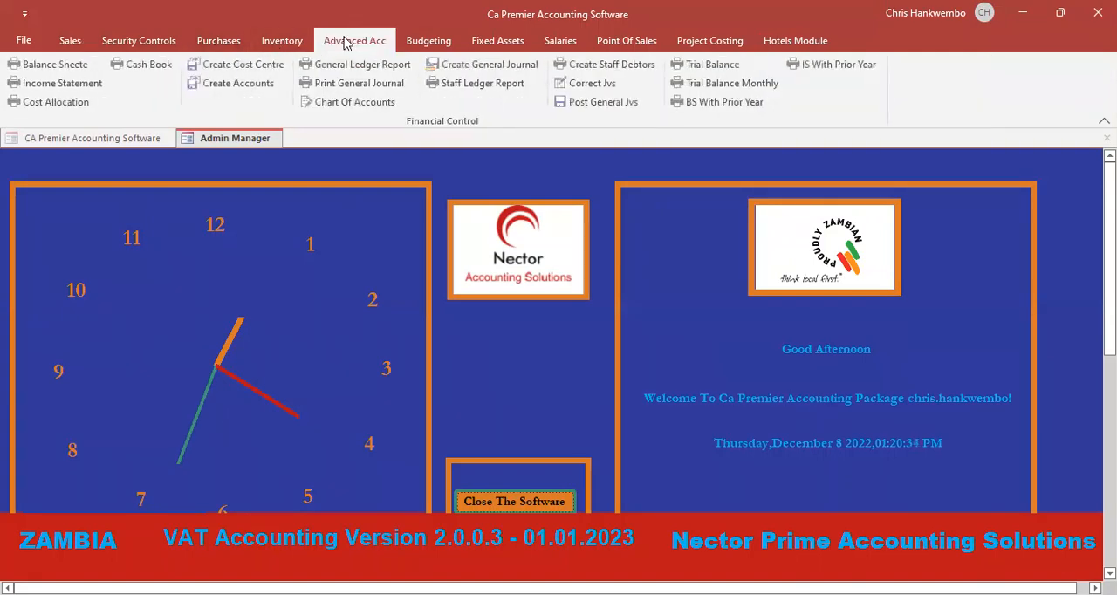
click(478, 68)
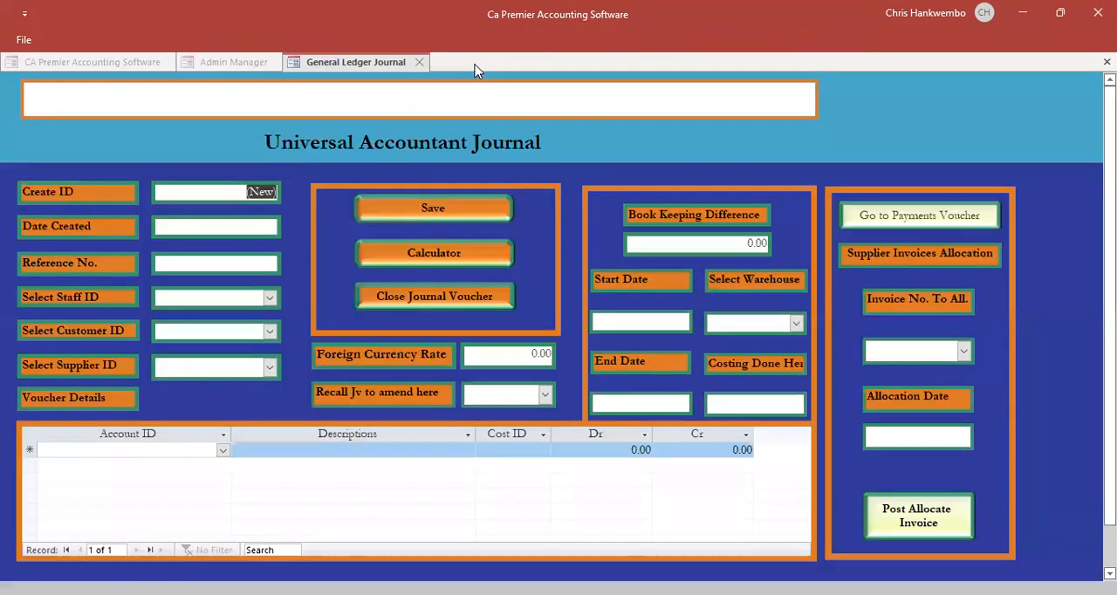
click(263, 224)
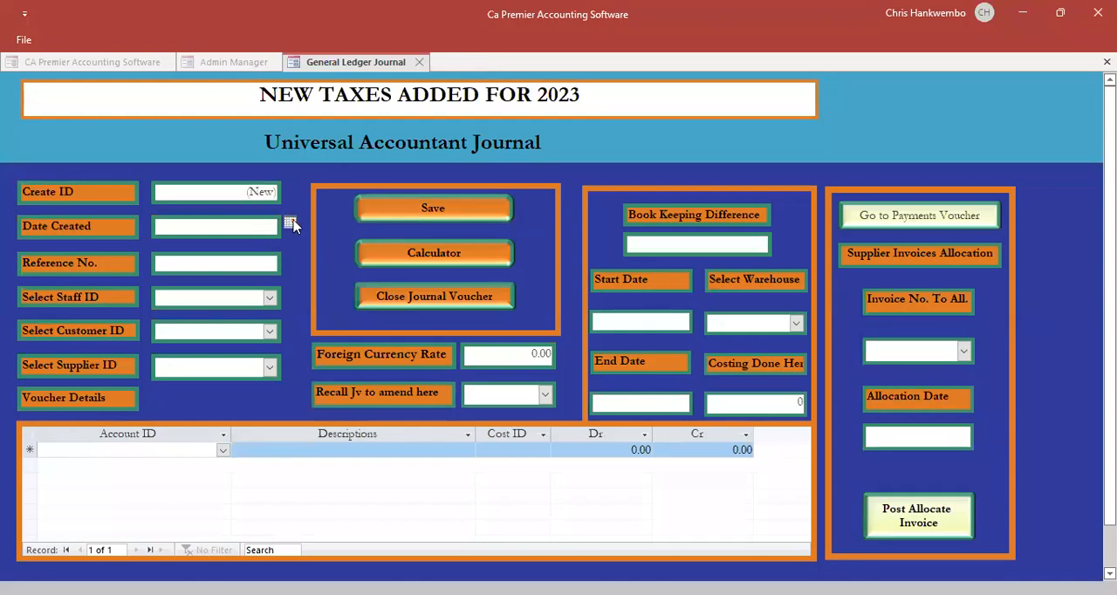
click(290, 224)
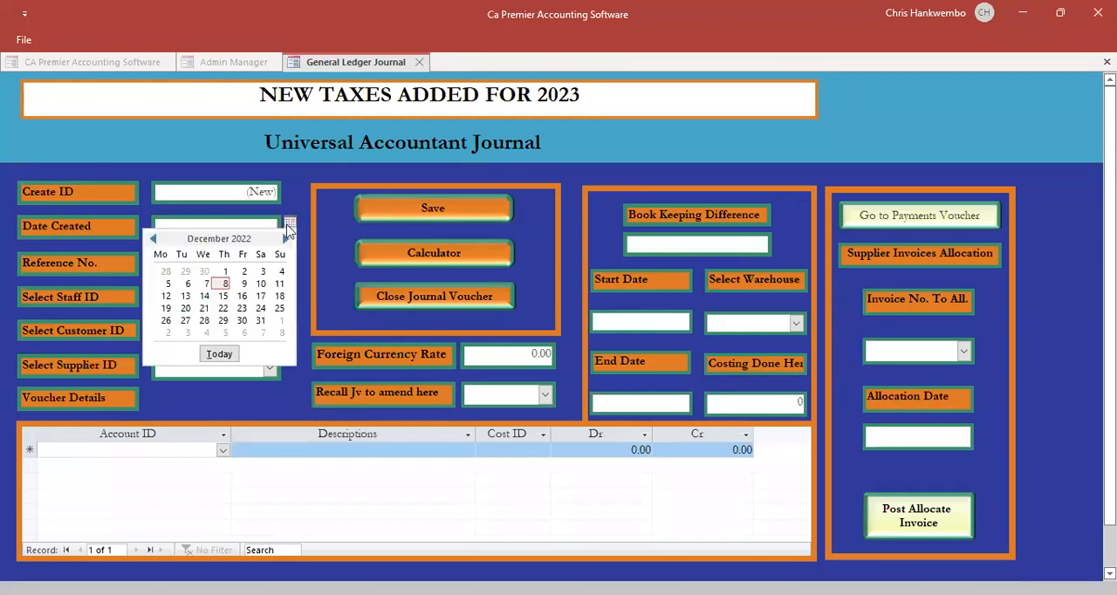
click(225, 285)
- Enter PETTY in the journal's reference number
click(239, 262)
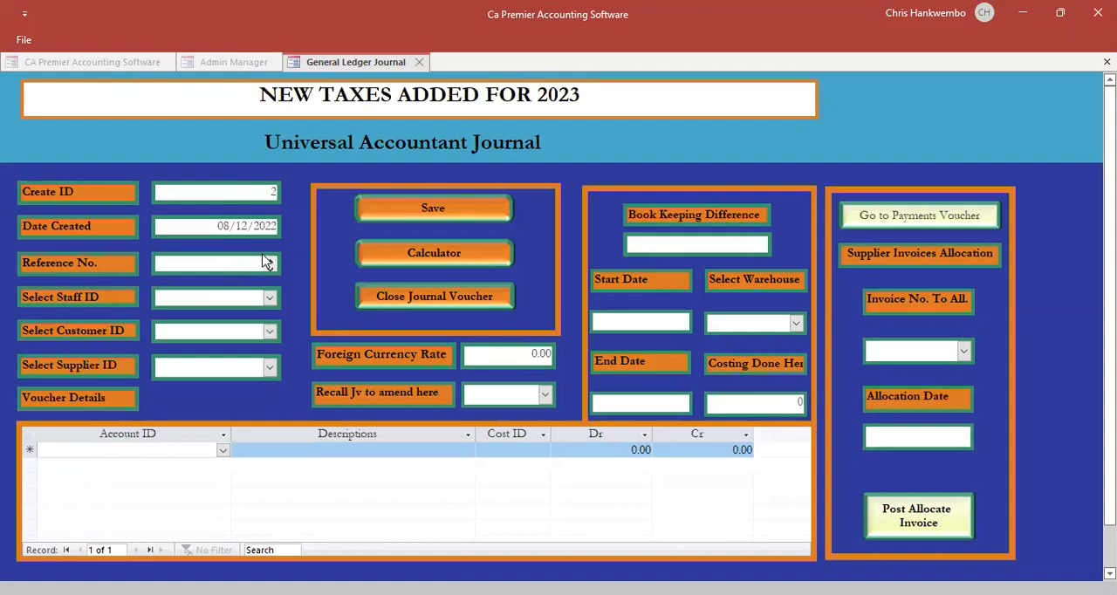
text(PETTY)
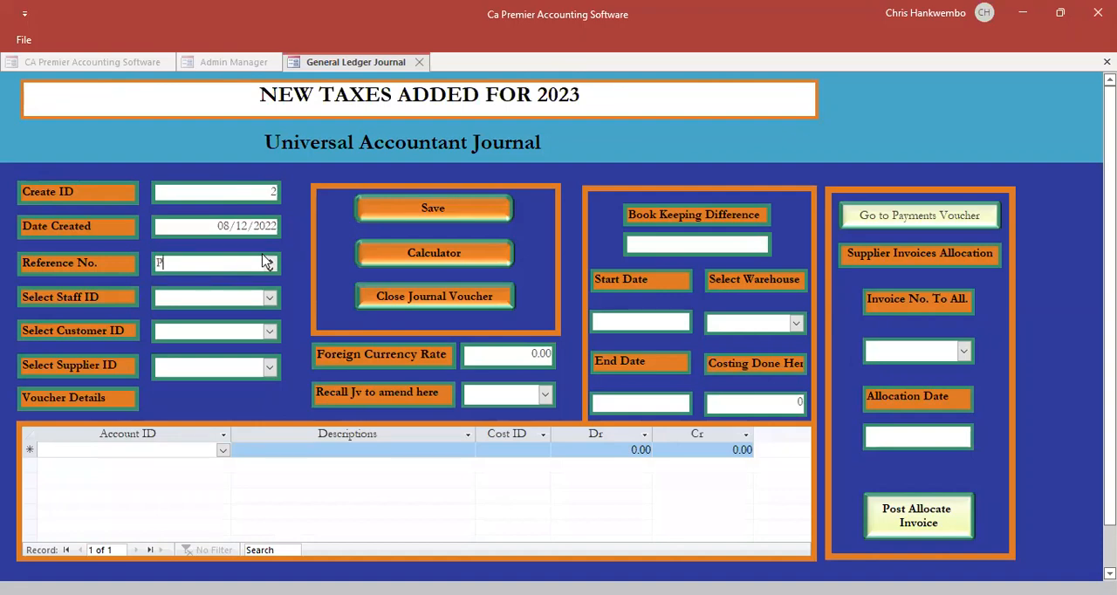
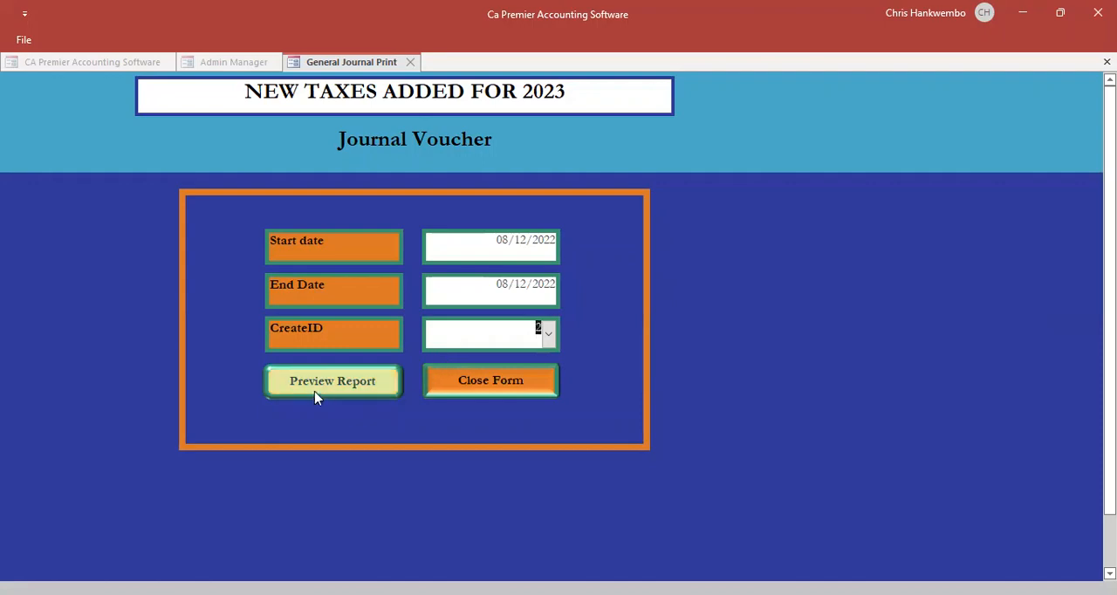
- Preview journal voucher 2 dated 08/12/2022, check its debit and credit lines, and close the preview and the print form
click(313, 386)
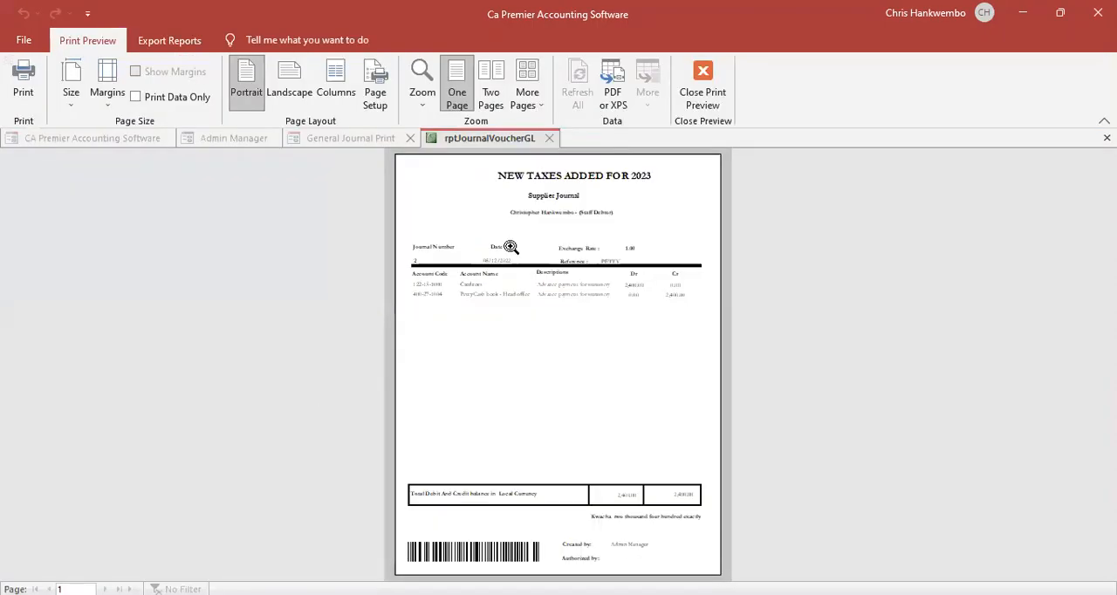
click(626, 196)
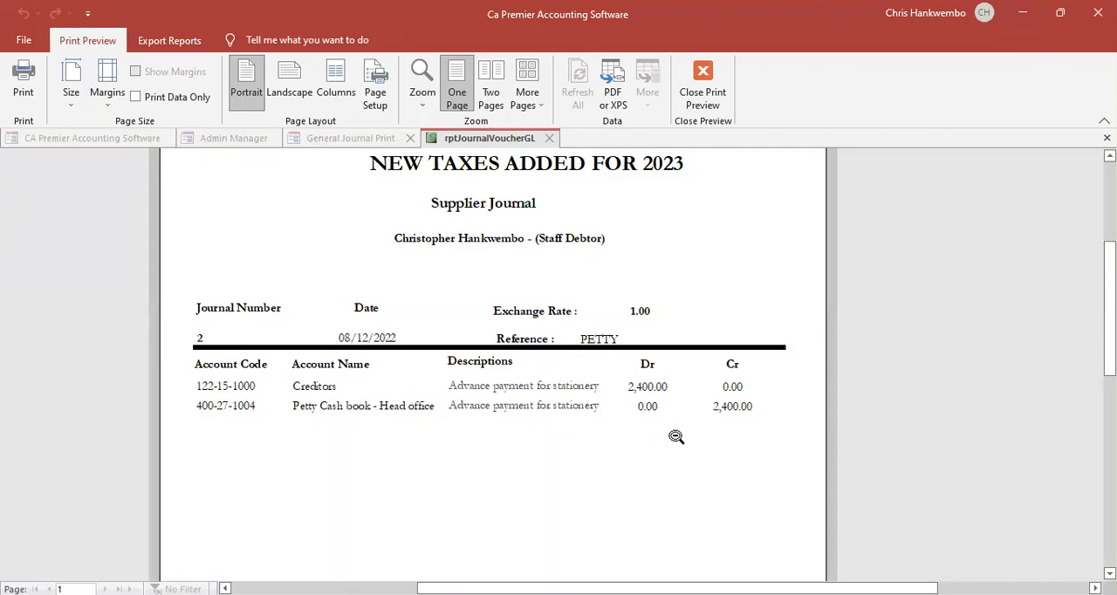
click(712, 96)
click(491, 381)
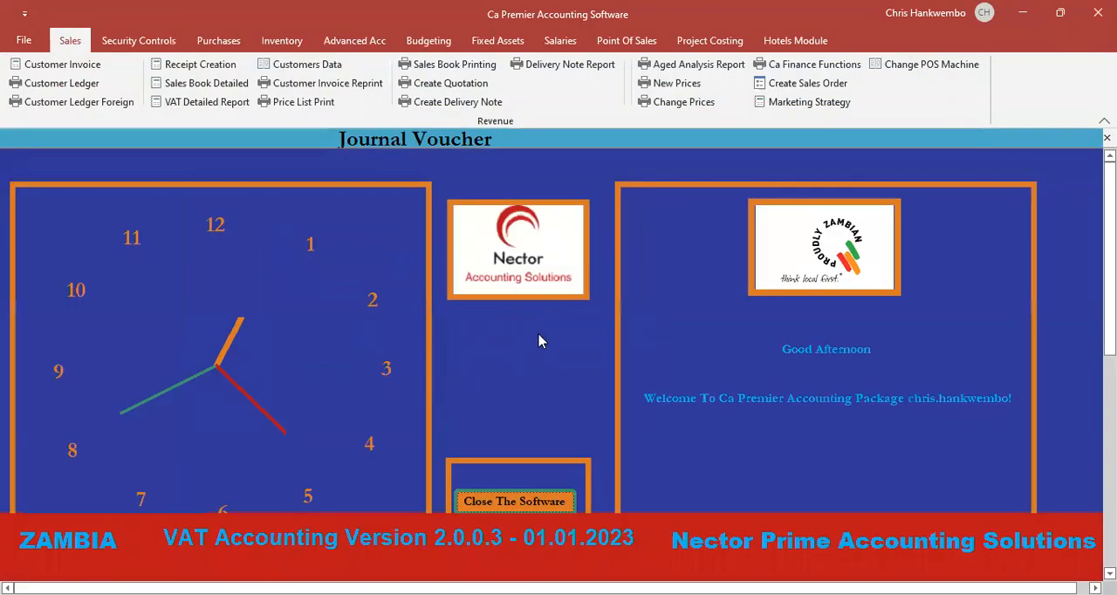
- Post general journal voucher 2 (PETTY) with the Posting authorization, and close the journal posting form
click(347, 39)
click(576, 102)
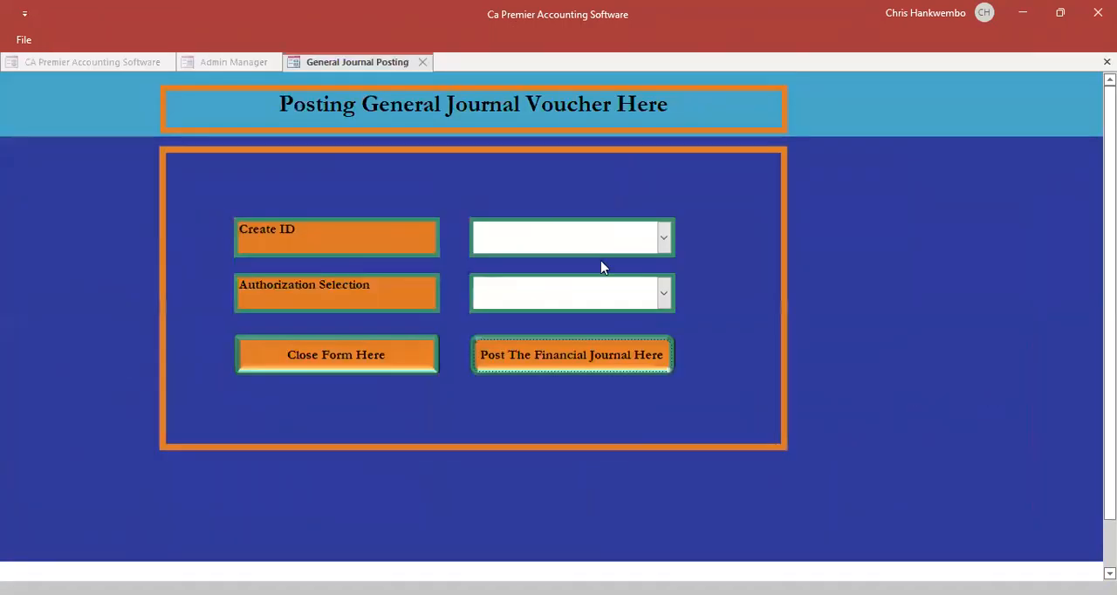
click(664, 236)
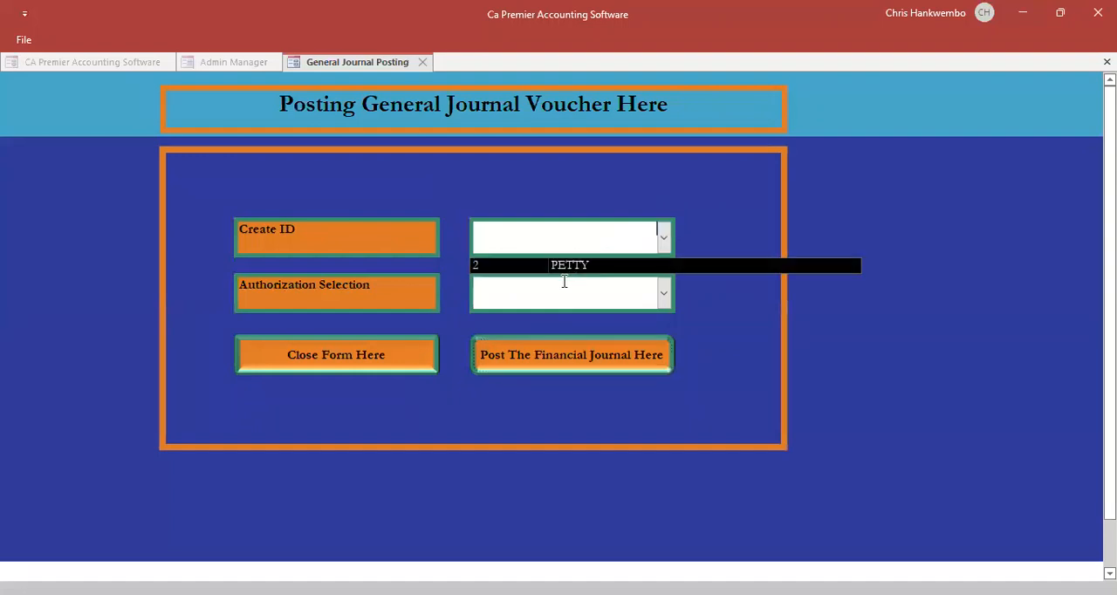
click(561, 266)
click(663, 293)
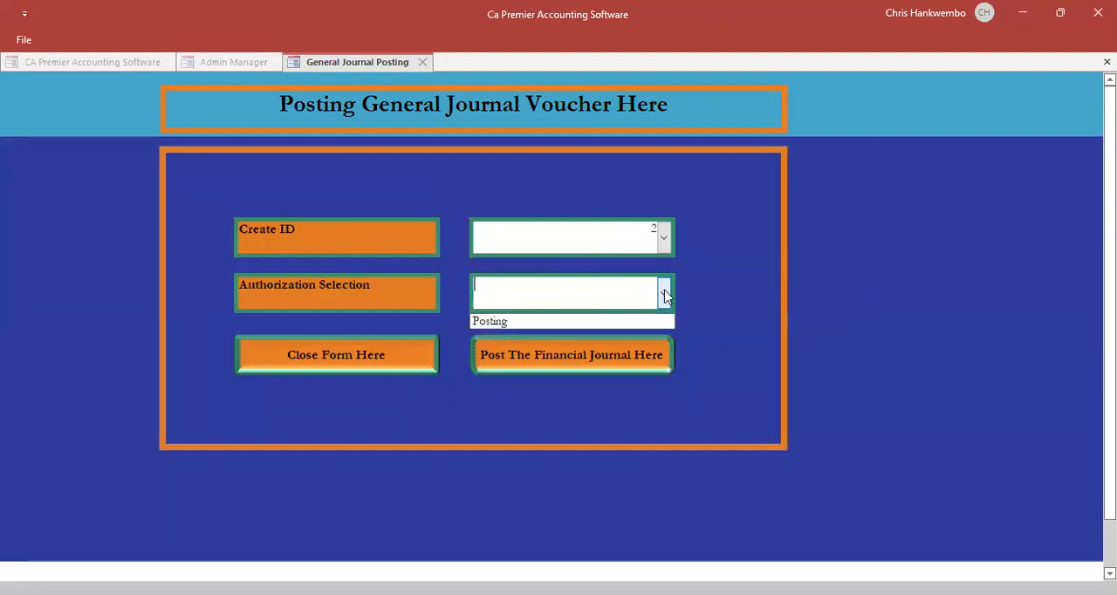
click(523, 322)
click(548, 354)
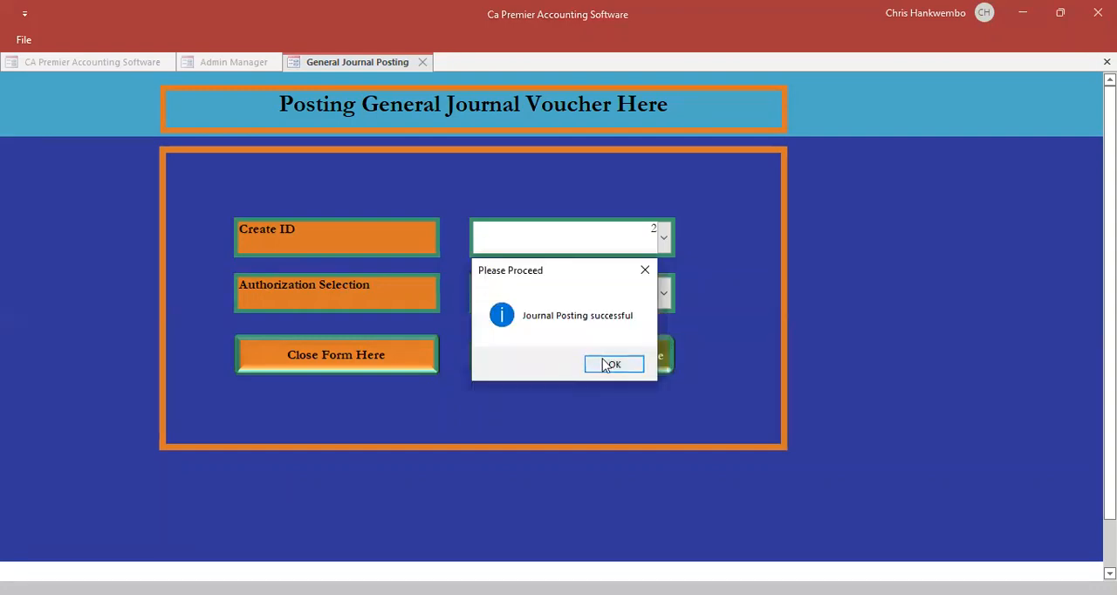
click(613, 365)
click(362, 356)
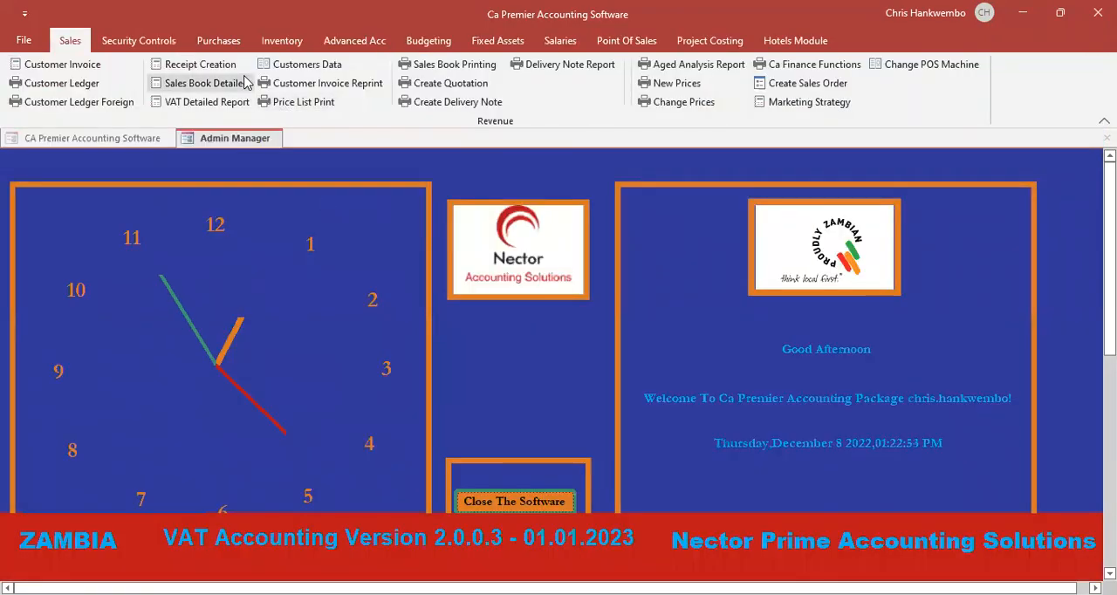
- Start a new goods received note with the GRN date 08/12/2022
click(273, 41)
click(39, 66)
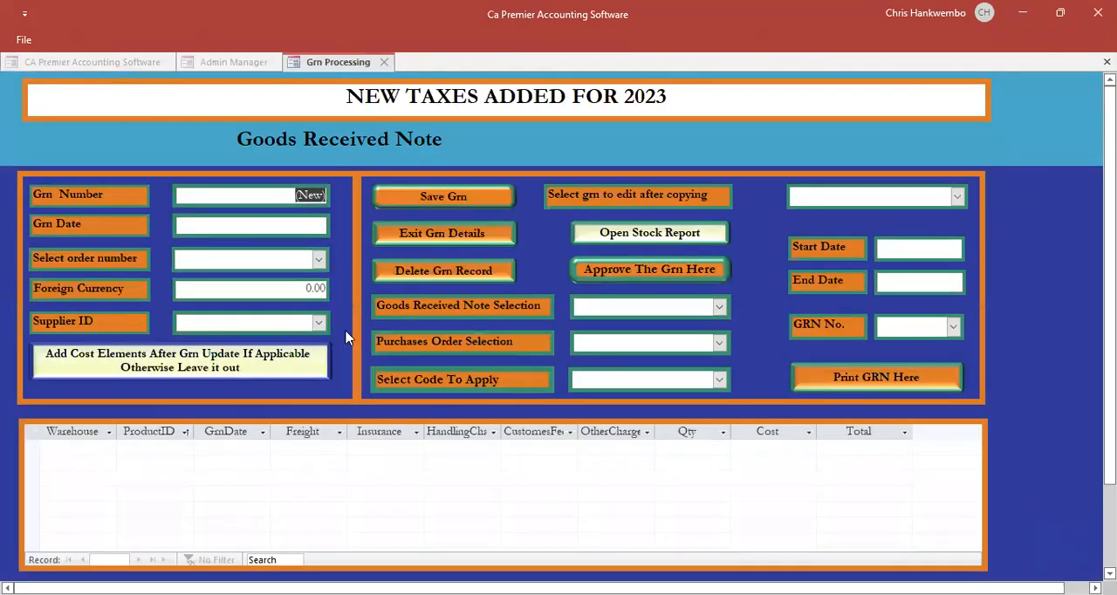
key(Tab)
click(338, 221)
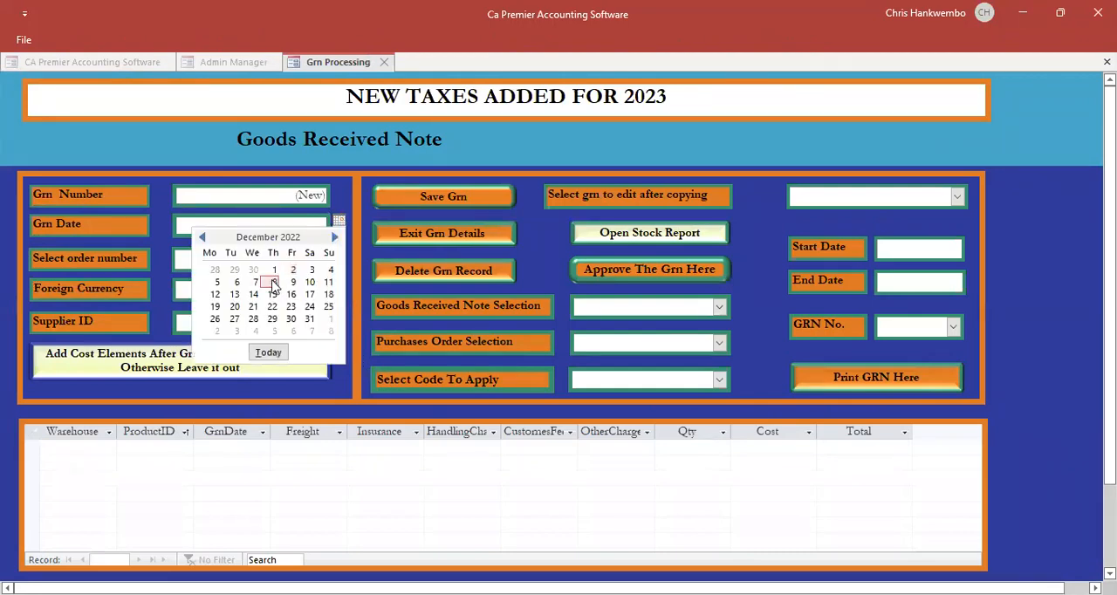
click(273, 283)
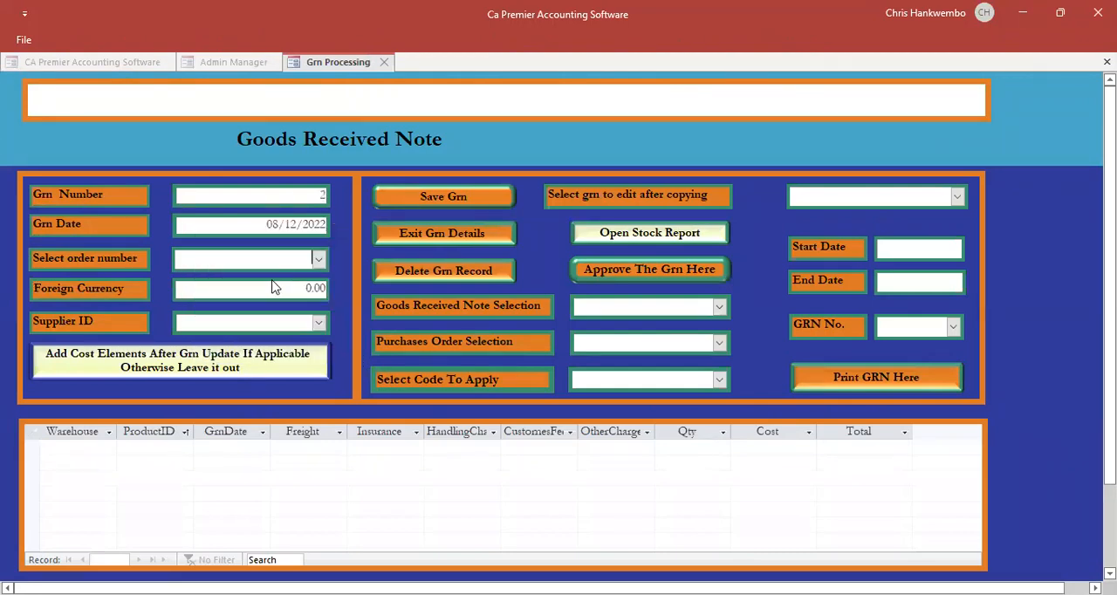
- Link the goods received note to order number 2 with foreign currency 1 and the staff debtor as supplier, and save it
click(319, 259)
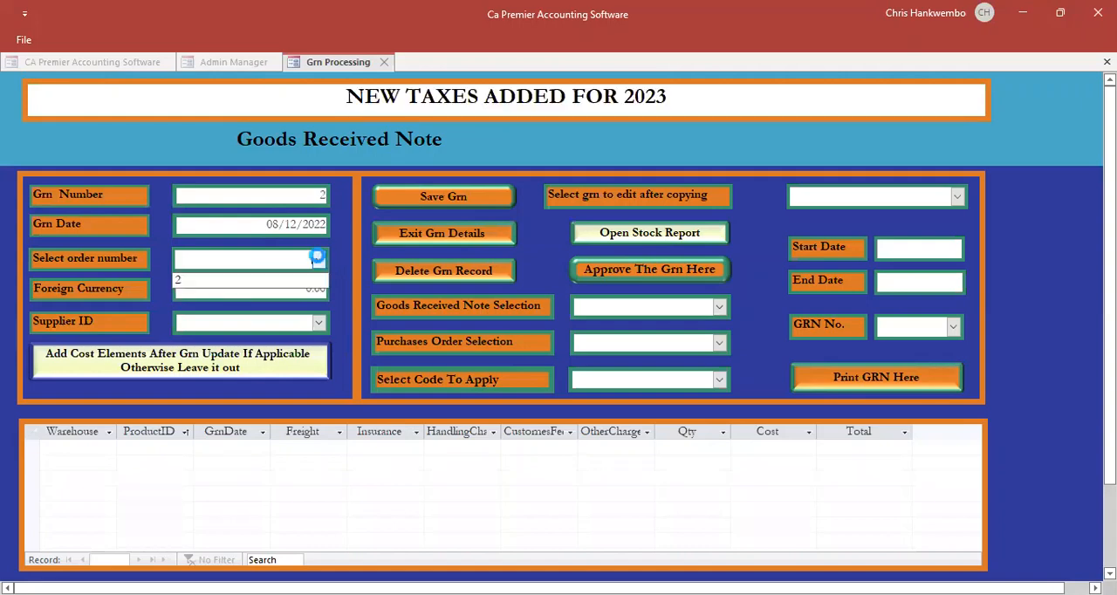
click(196, 281)
key(Tab)
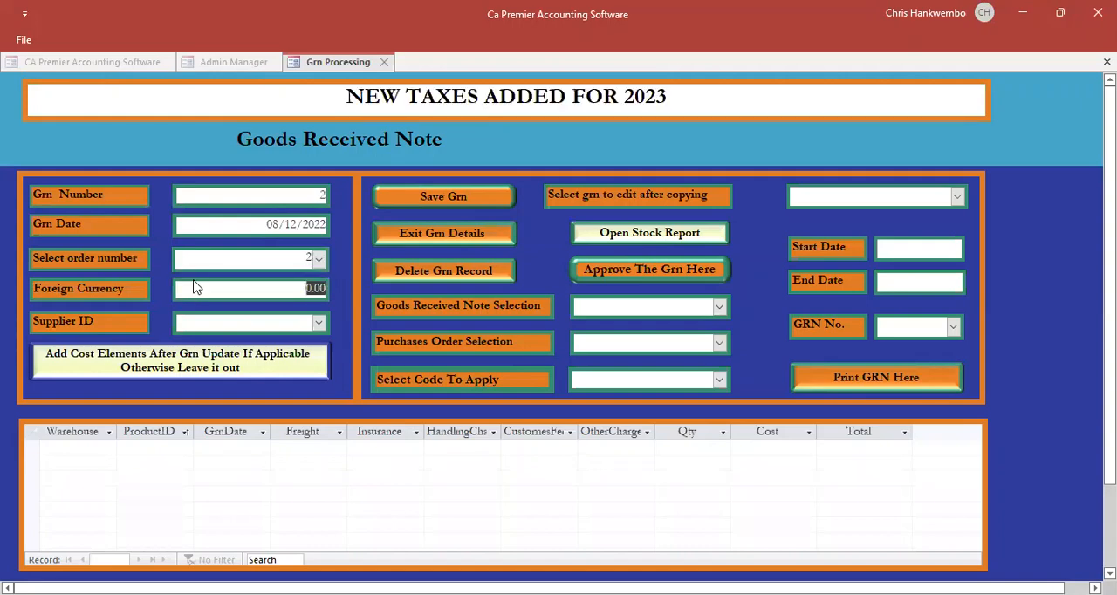
text(1)
key(Tab)
click(319, 322)
click(245, 348)
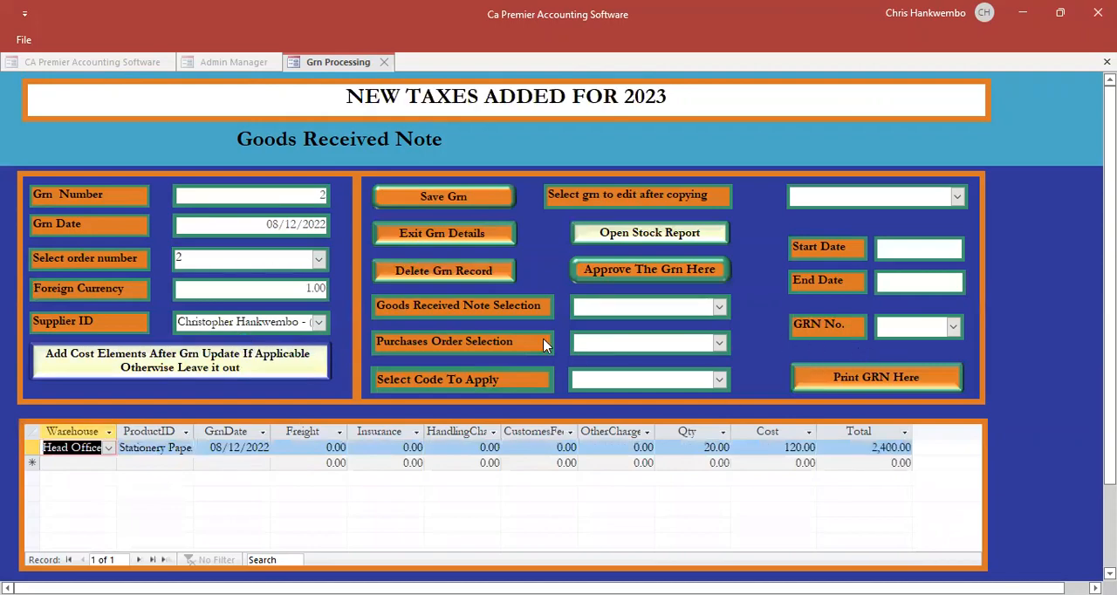
click(436, 199)
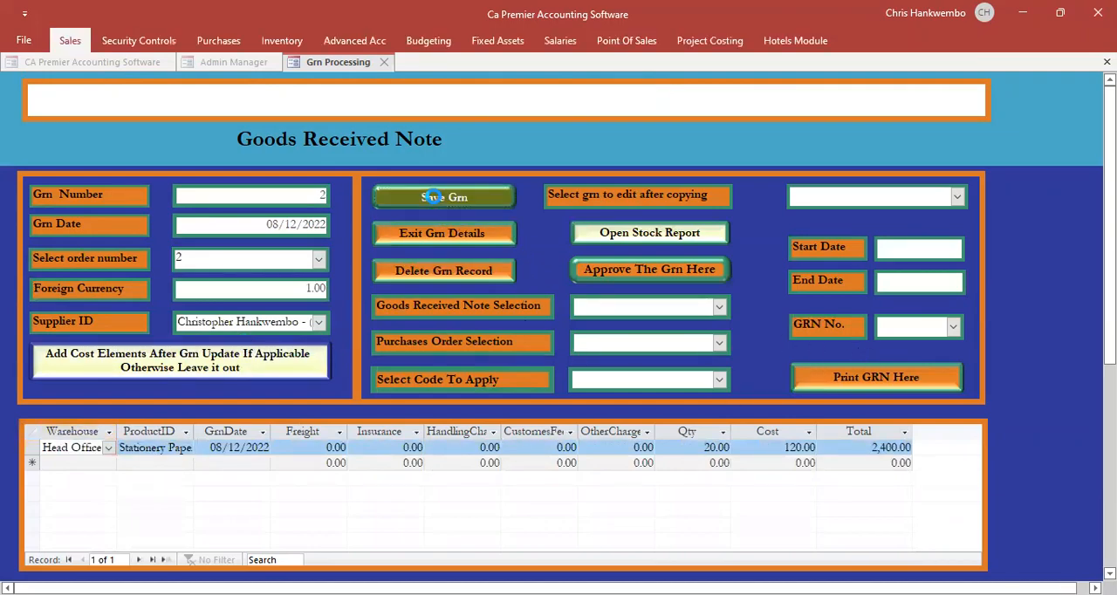
- Approve goods received note 2 against purchase order 2 with the Posting code, and exit the GRN form
click(720, 308)
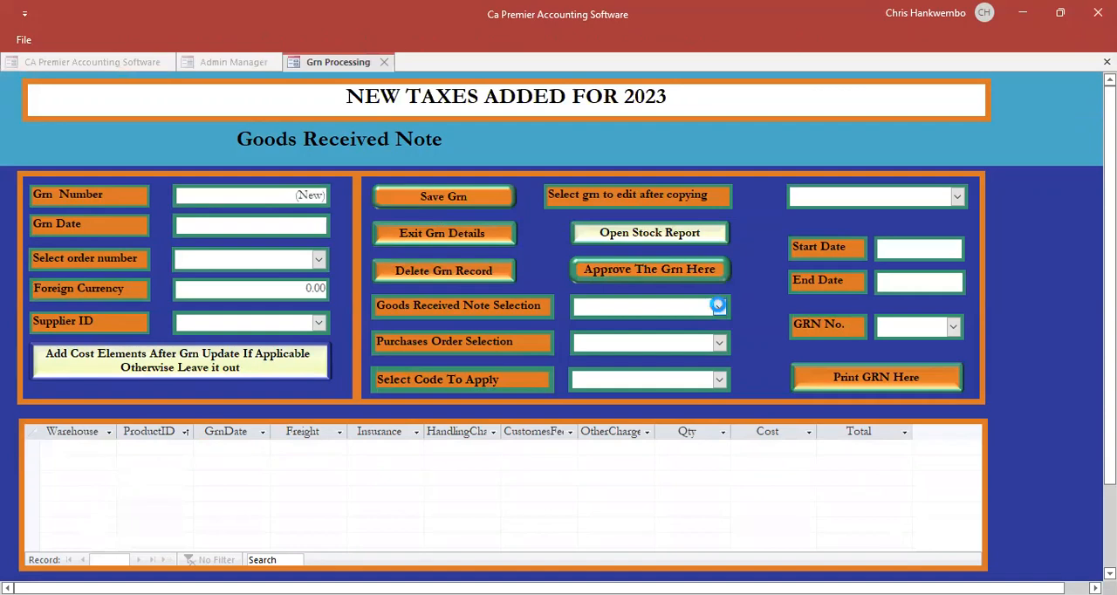
click(593, 327)
click(720, 343)
click(602, 373)
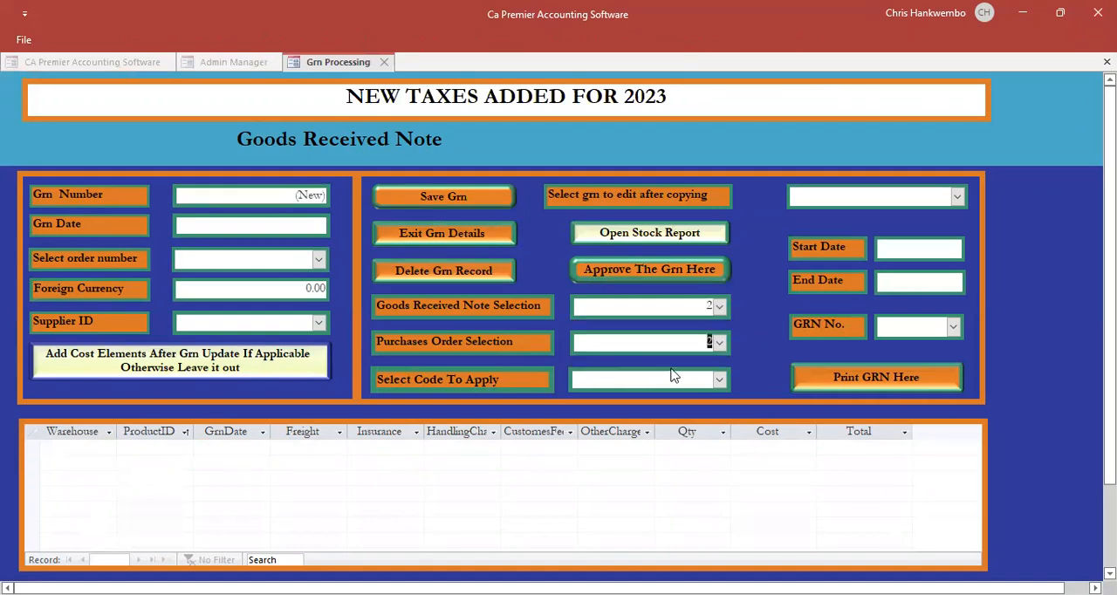
click(720, 381)
click(597, 399)
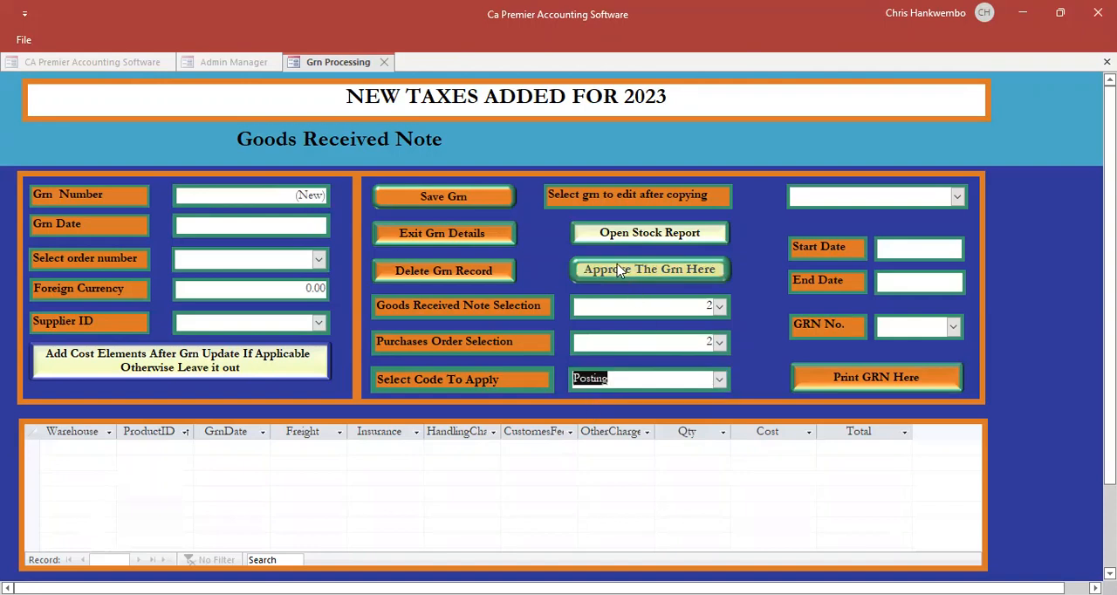
click(617, 271)
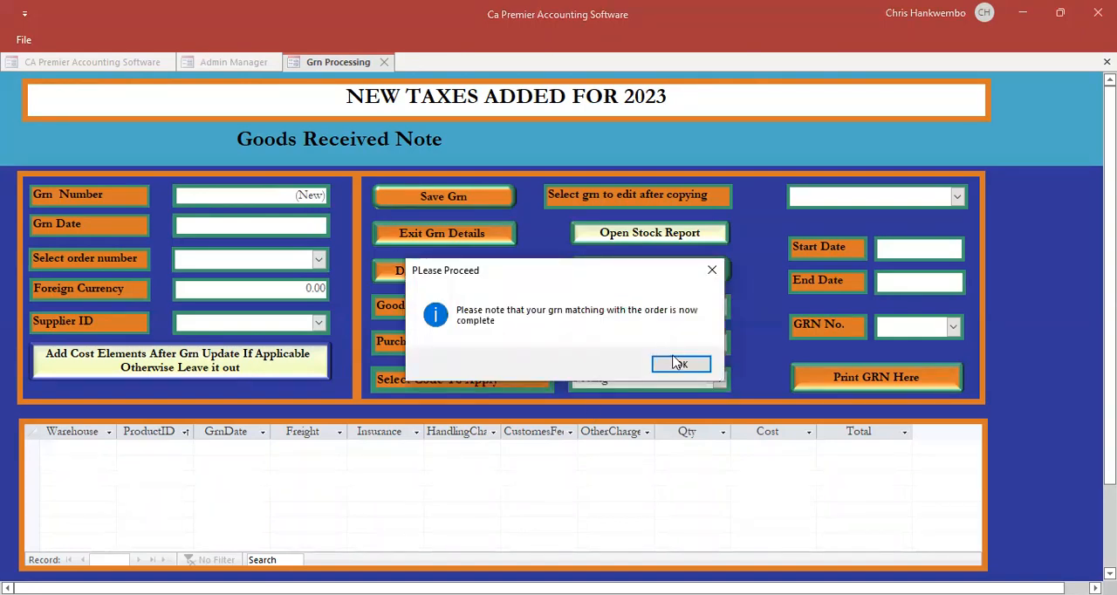
key(Return)
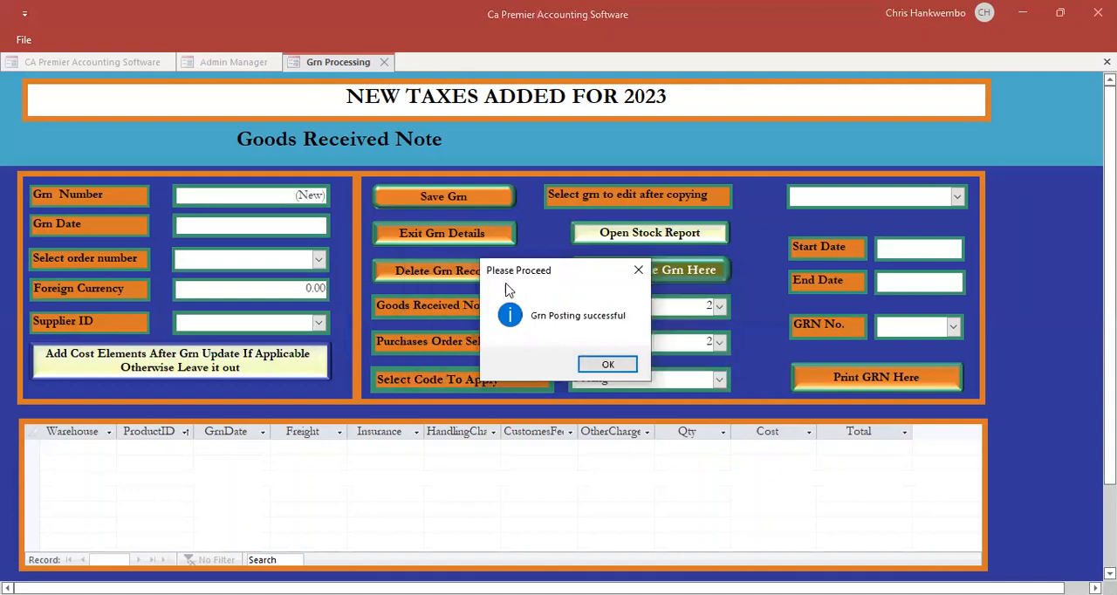
click(613, 366)
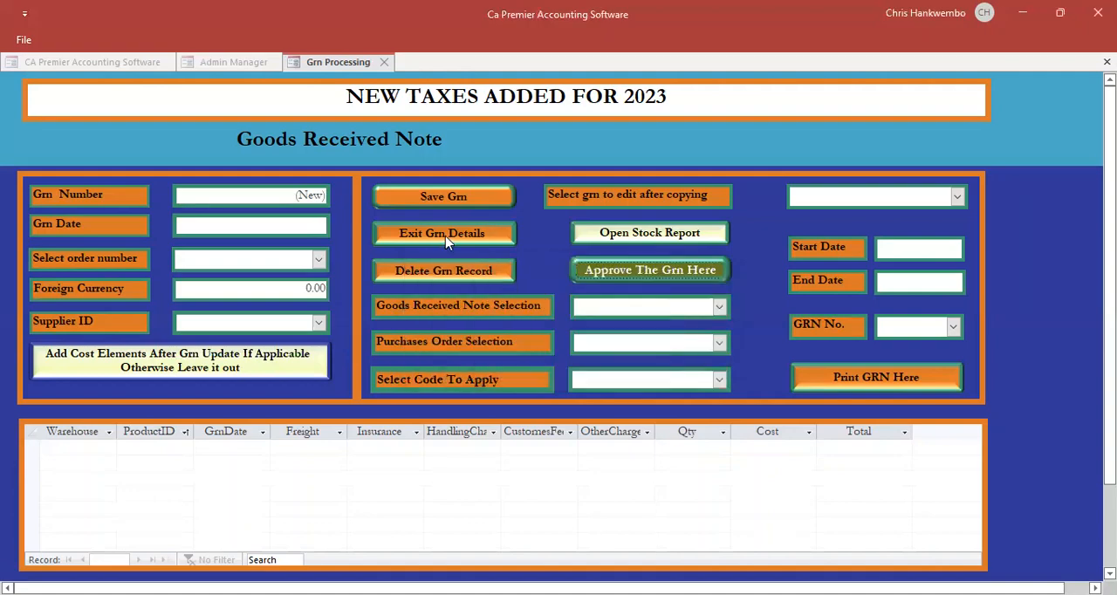
click(441, 233)
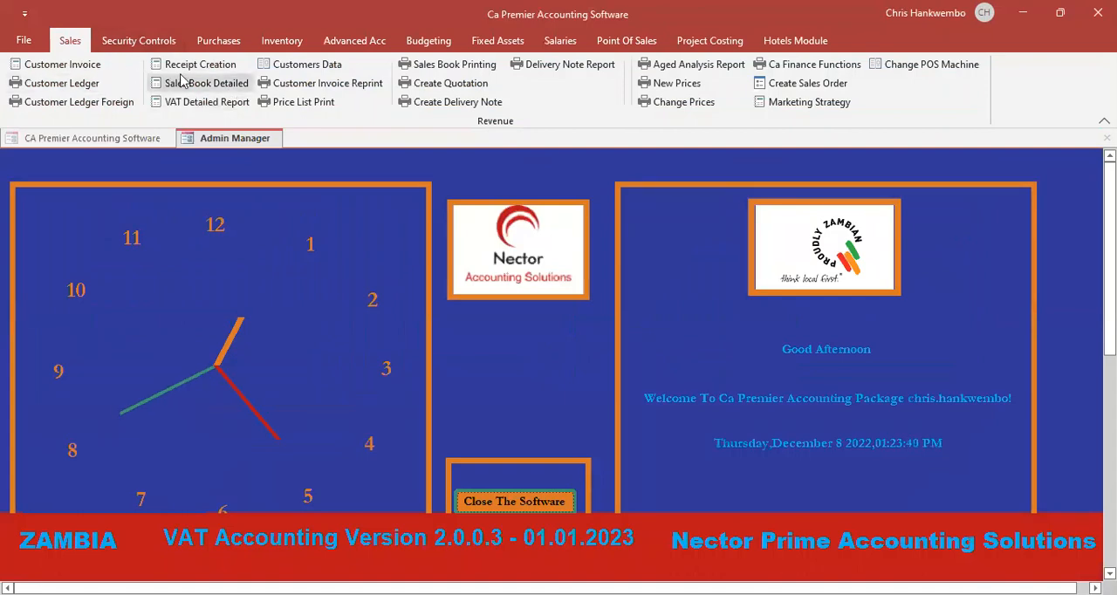
- Open the supplier ledger report and set its period from 08/12/2022 to 30/12/2022
click(218, 42)
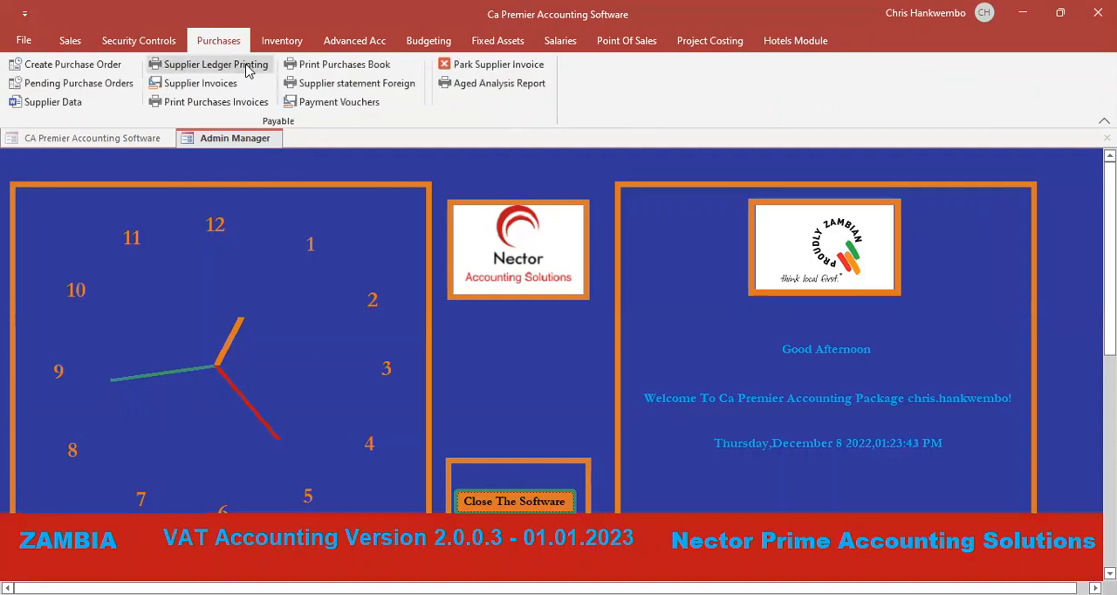
click(215, 64)
click(548, 240)
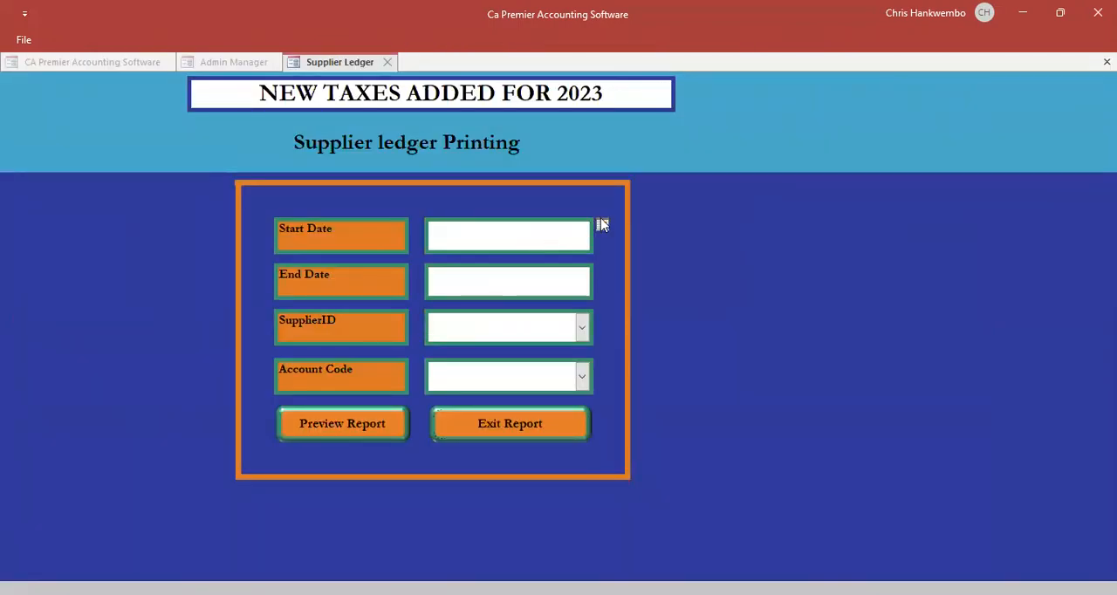
click(602, 225)
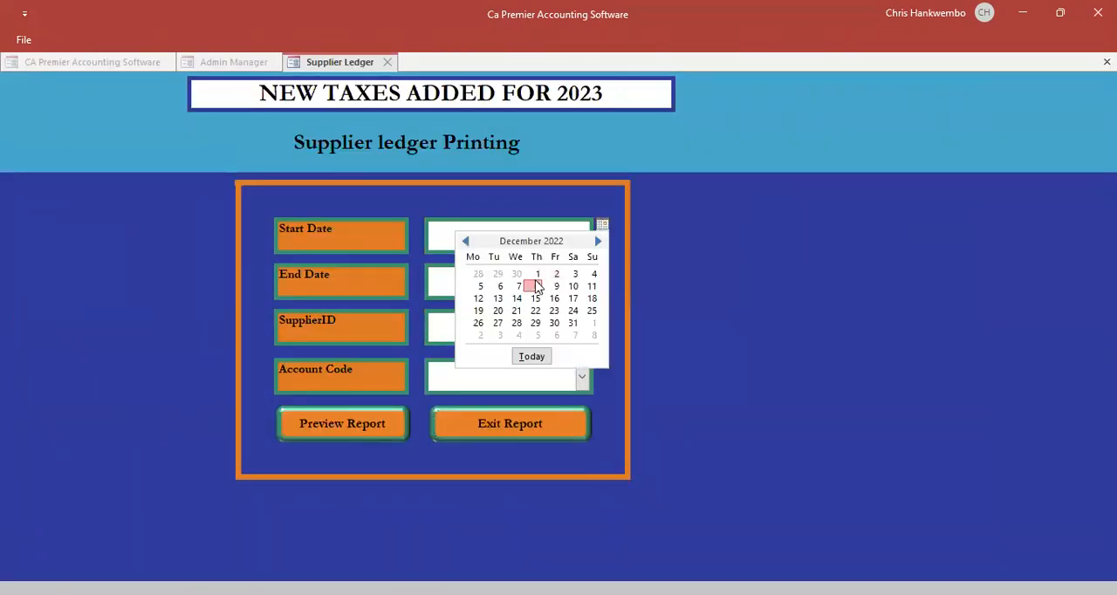
click(536, 286)
click(562, 275)
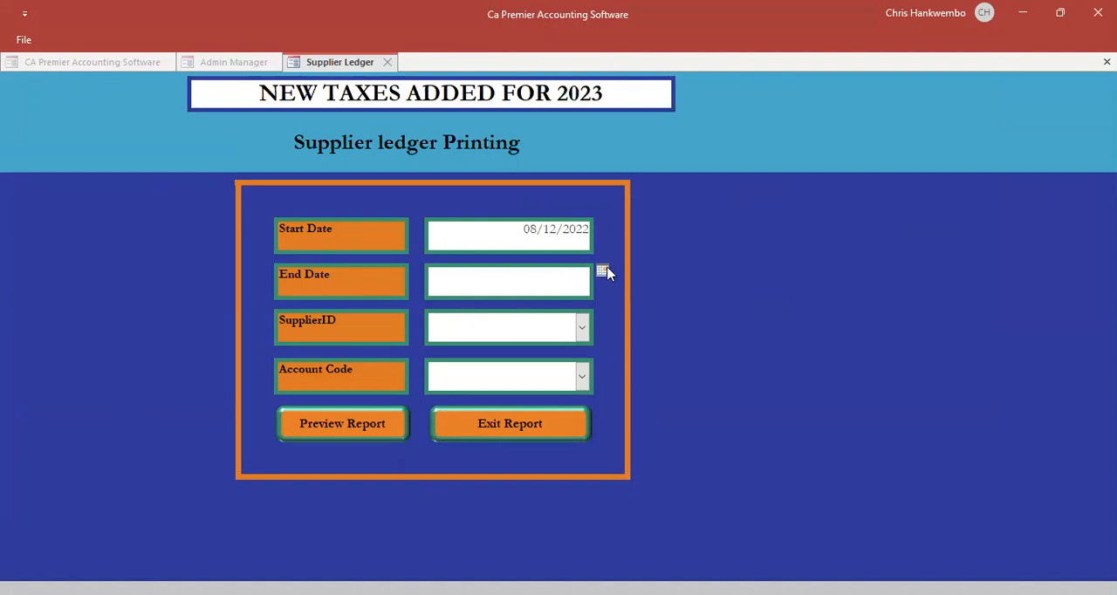
click(603, 272)
click(554, 368)
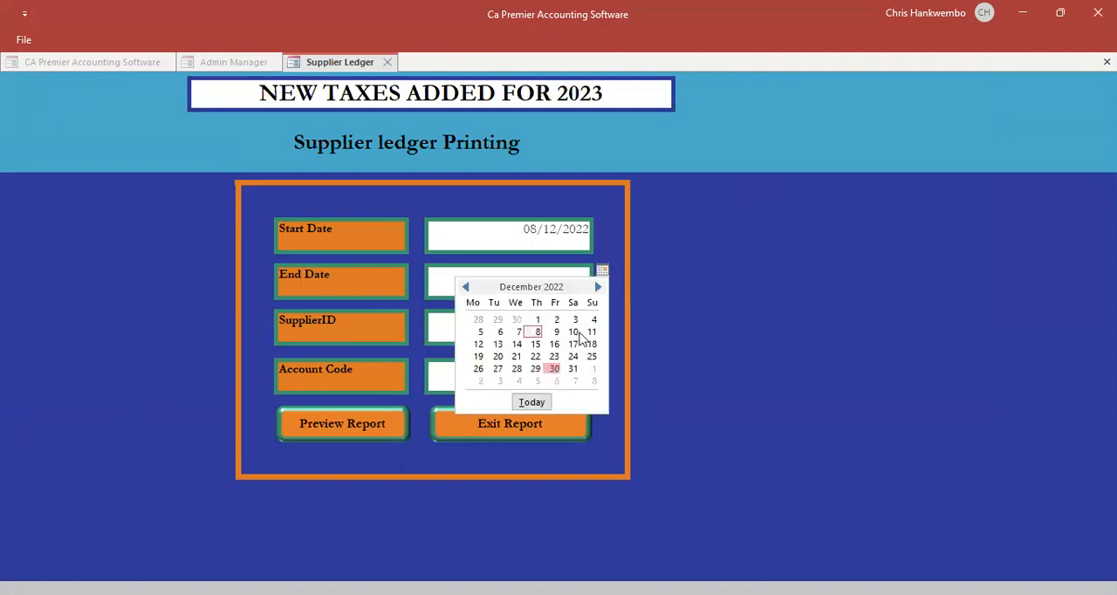
- Select the staff debtor as the ledger's supplier and Creditors as the account code
click(581, 327)
click(530, 354)
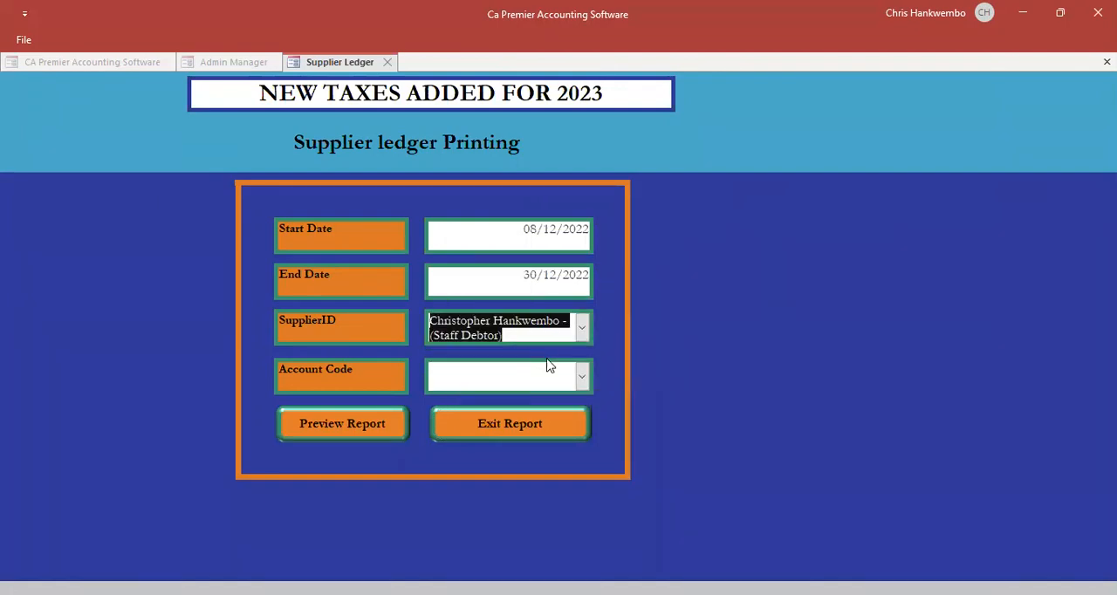
click(582, 377)
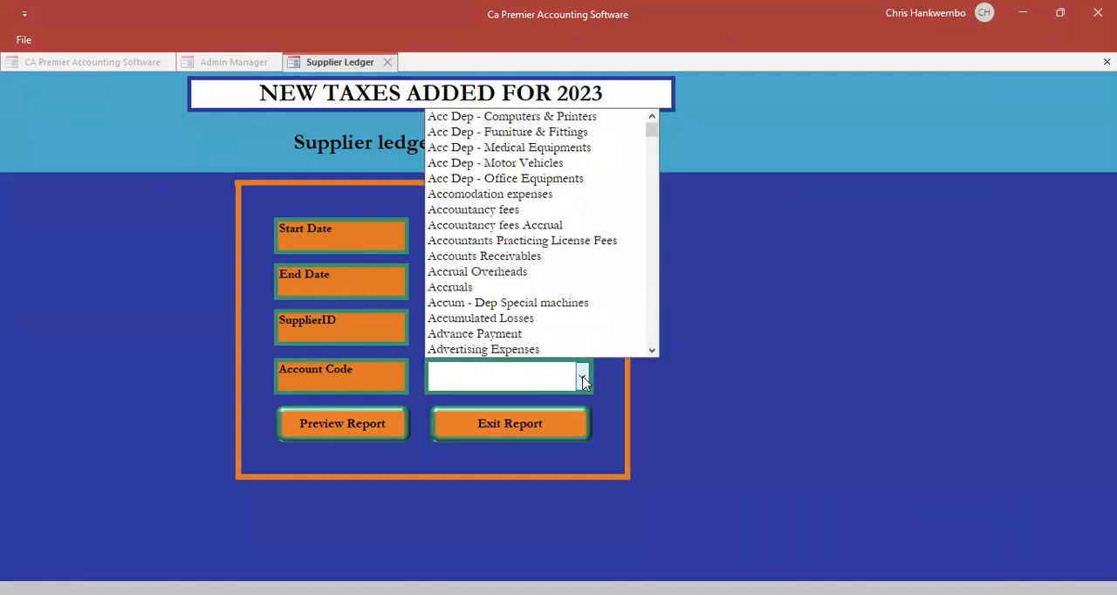
text(creditors)
key(Return)
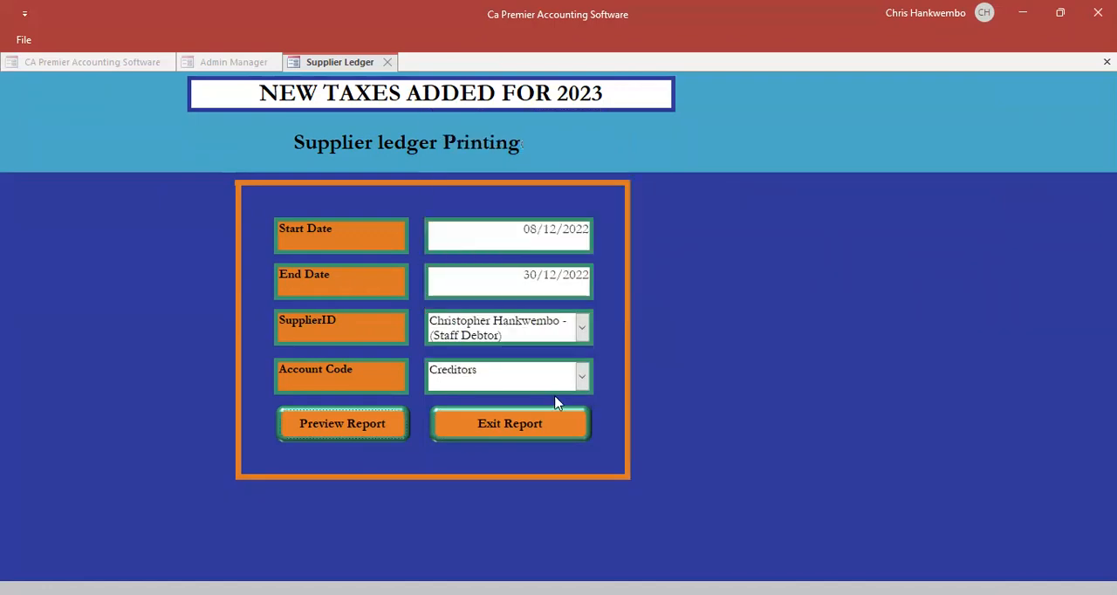
- Preview the staff debtor's creditors ledger, examine the stationery advance payment entry, and close the preview
click(360, 433)
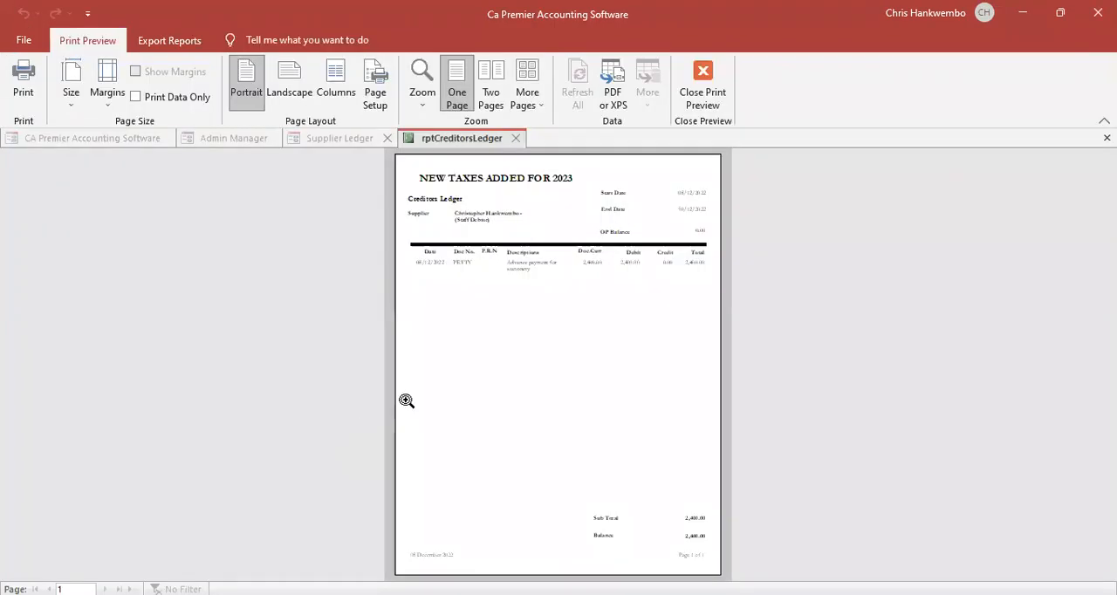
click(536, 242)
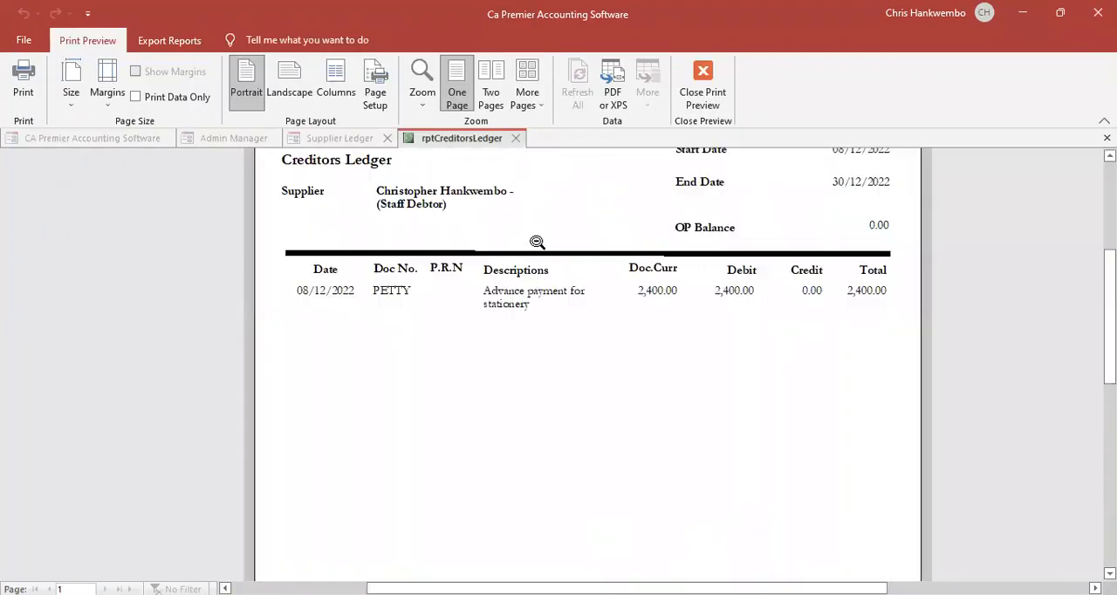
click(542, 303)
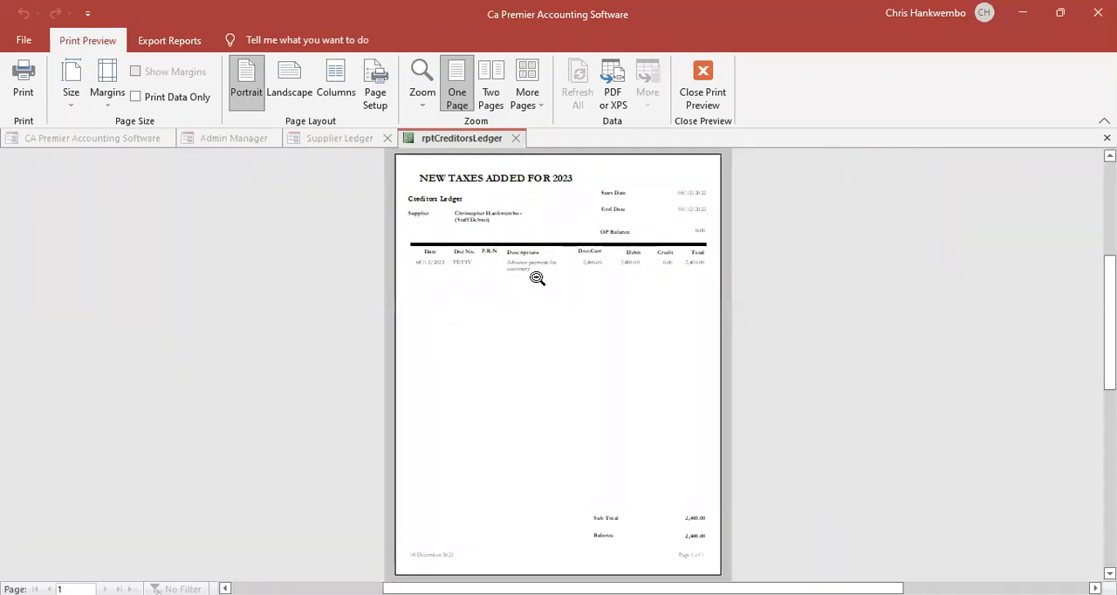
click(537, 278)
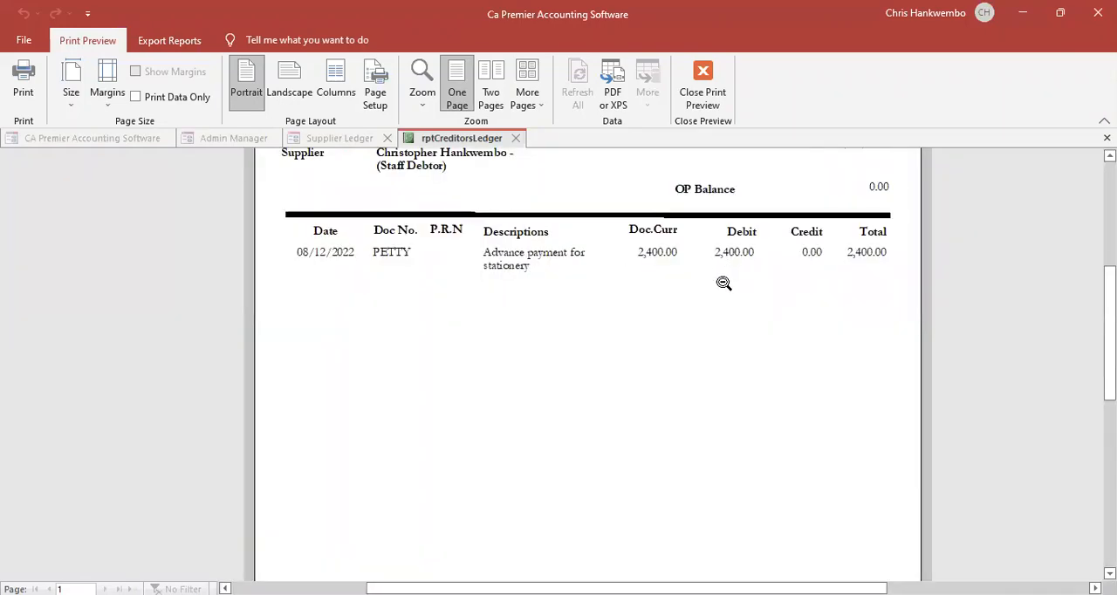
click(705, 100)
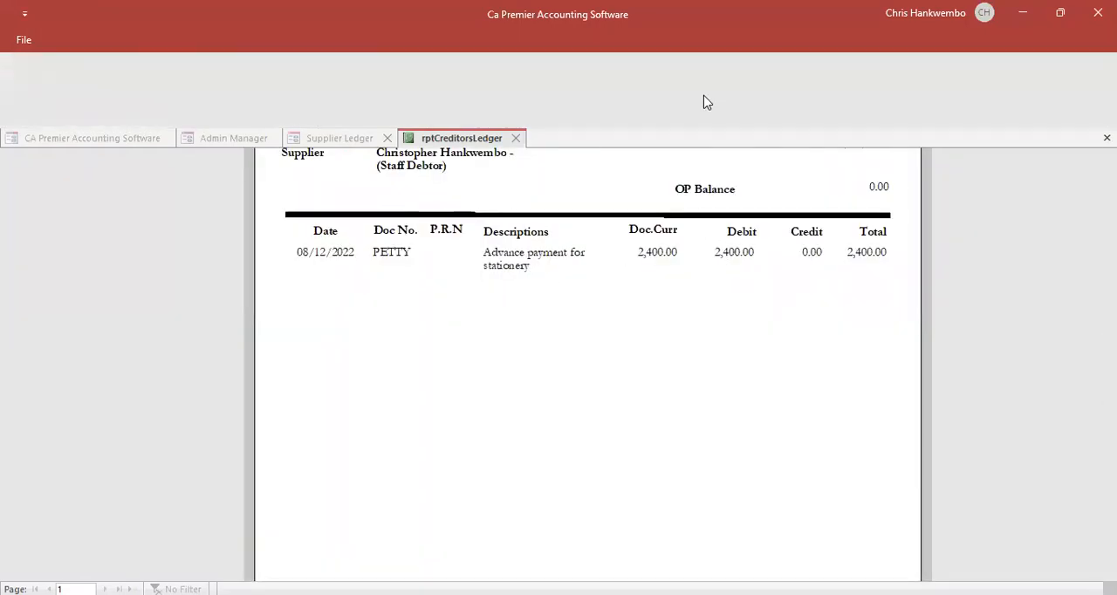
- Exit the supplier ledger form and preview the trial balance for month end 29/12/2022
click(497, 424)
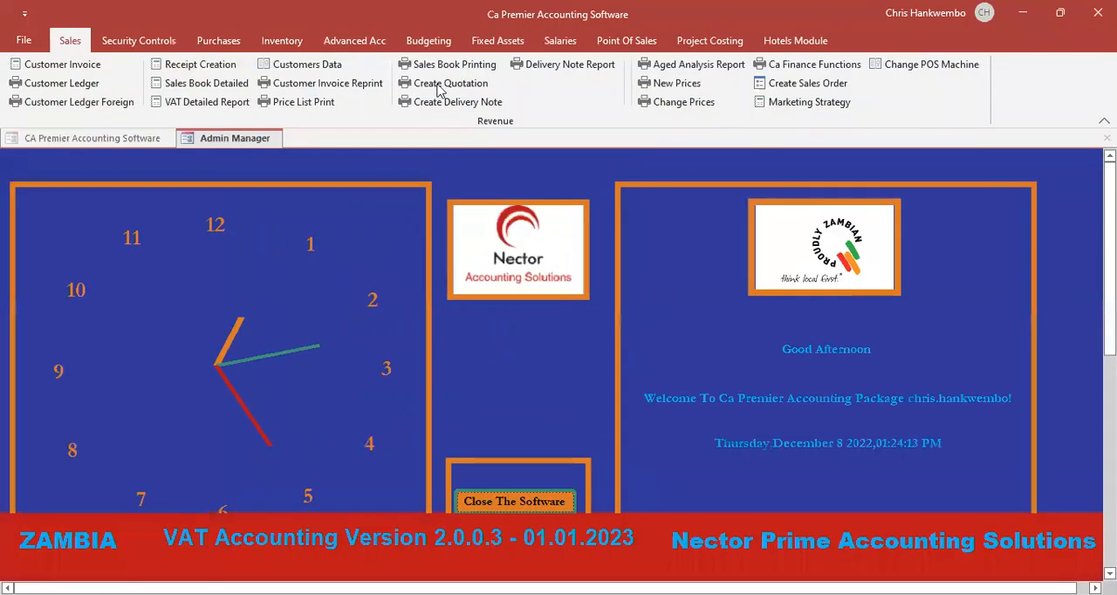
click(356, 40)
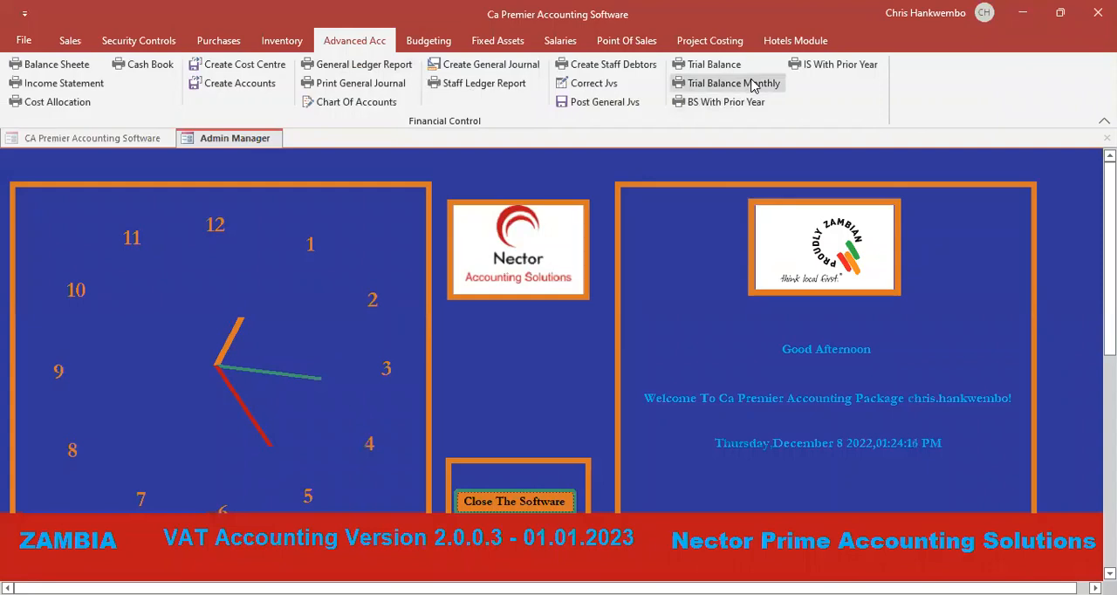
click(717, 65)
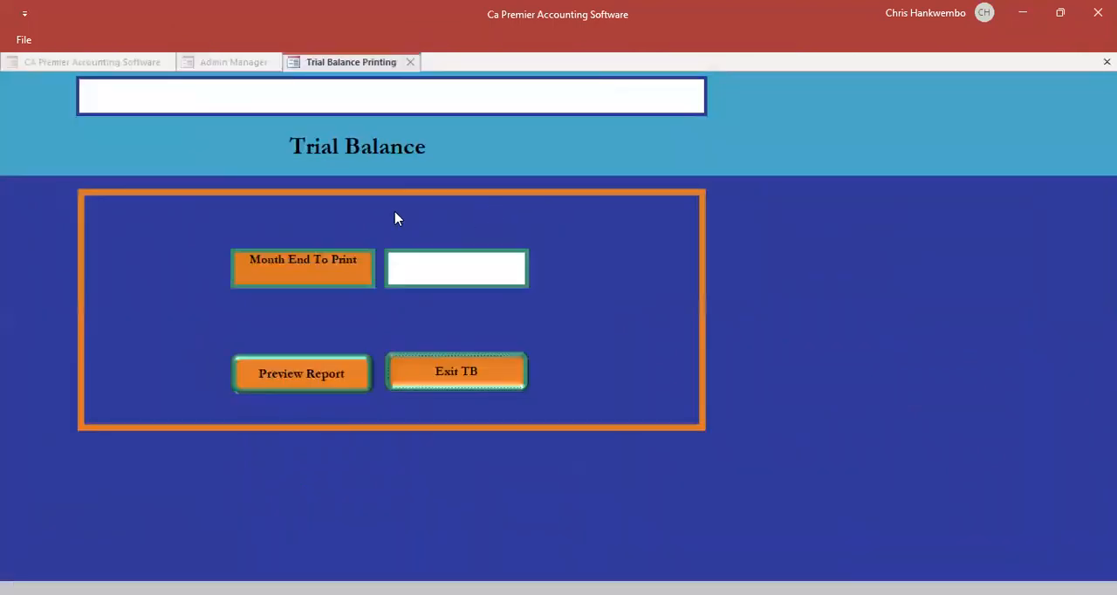
click(459, 281)
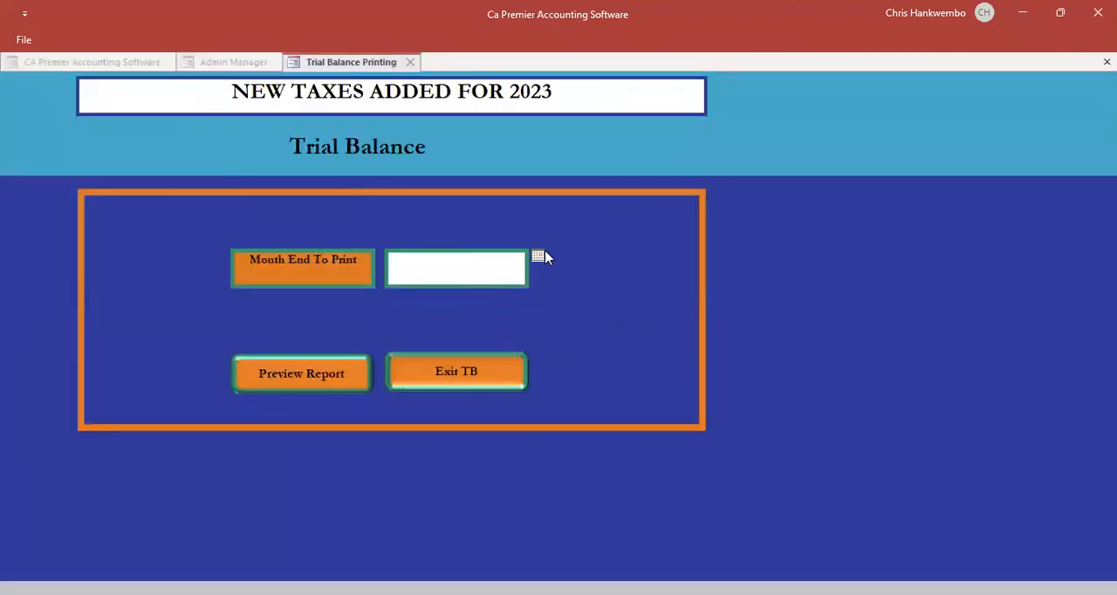
click(537, 256)
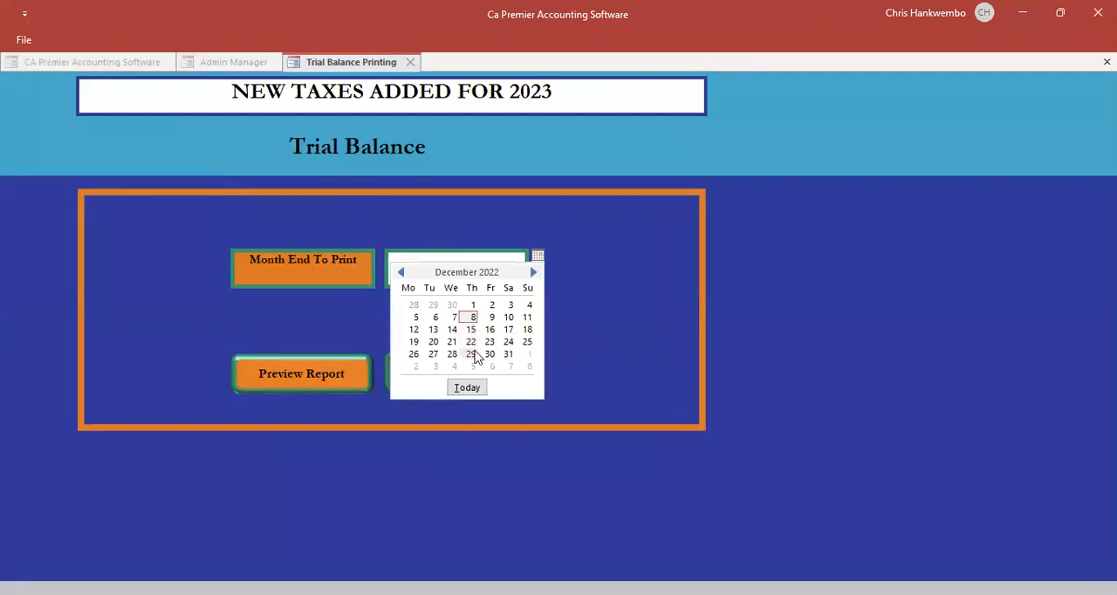
click(472, 353)
click(336, 375)
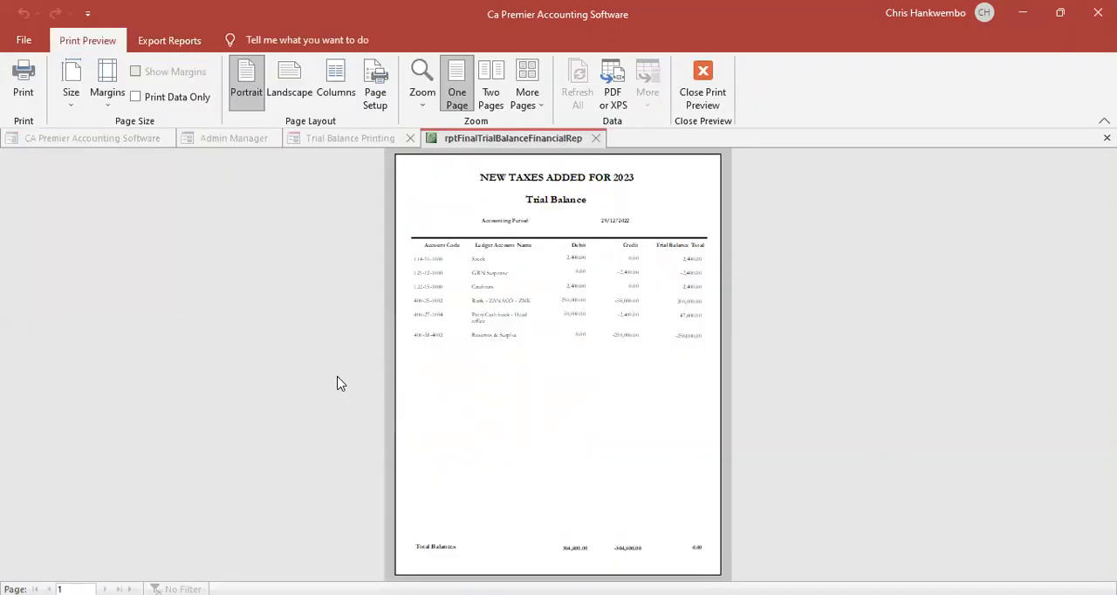
- Examine the trial balance's ledger account debits and credits, close the preview, and exit the trial balance form
click(548, 304)
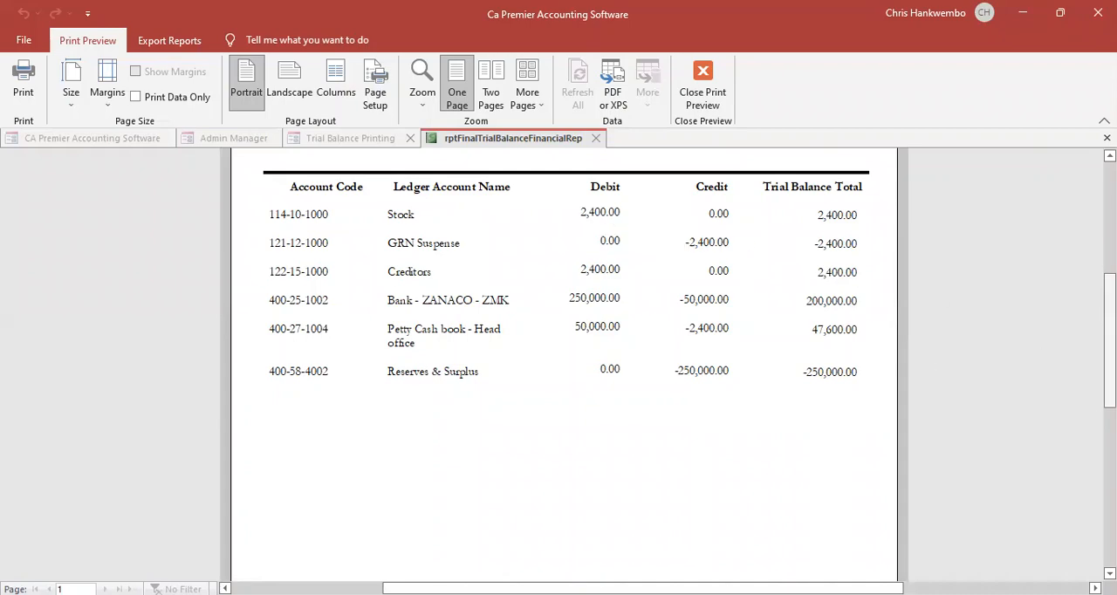
drag(1110, 340, 1110, 464)
scroll(1079, 372, up, 5)
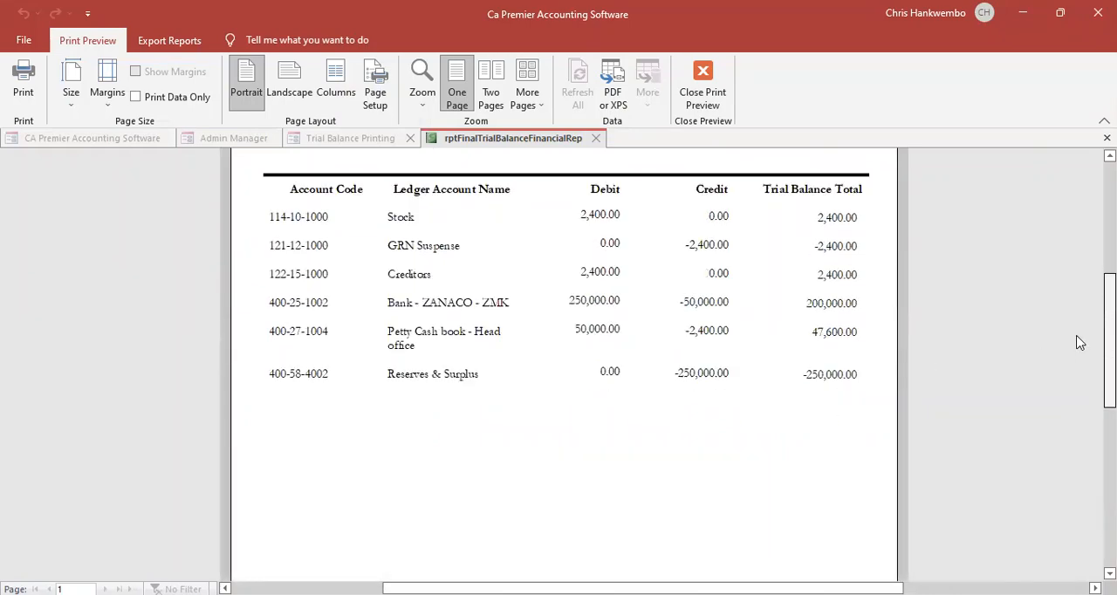
click(701, 96)
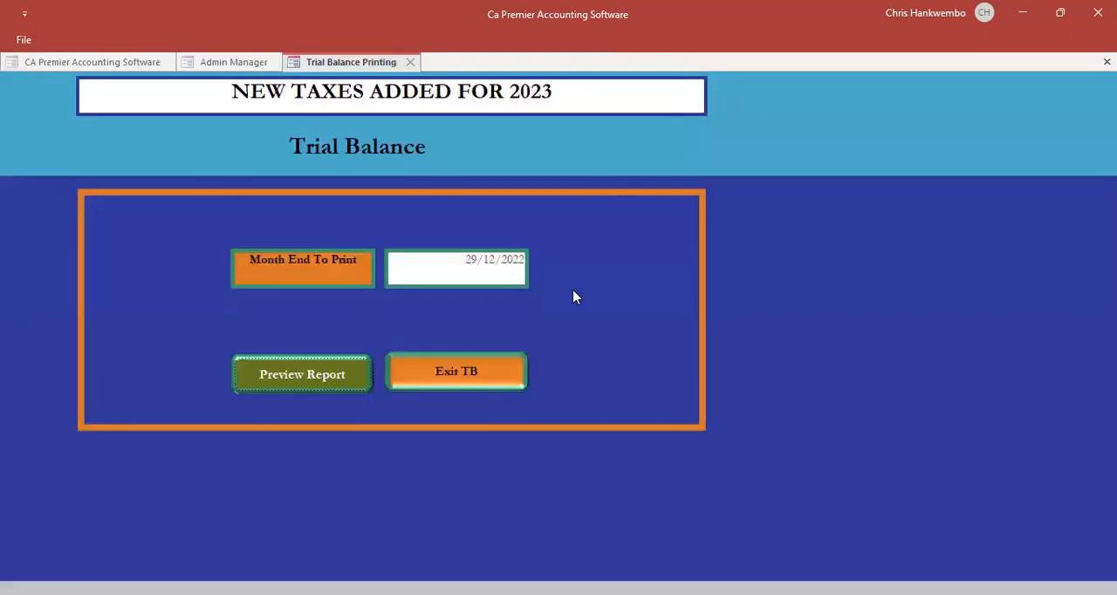
click(488, 371)
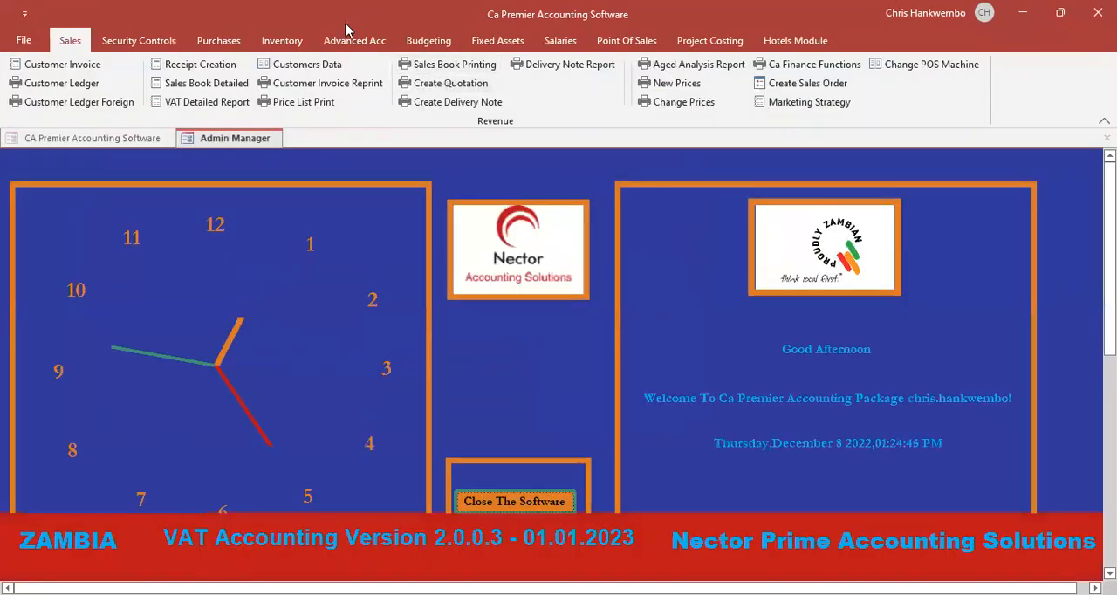
- Start a new supplier invoice against GRN 2, dated 08/12/2022, with document type Invoice
click(223, 41)
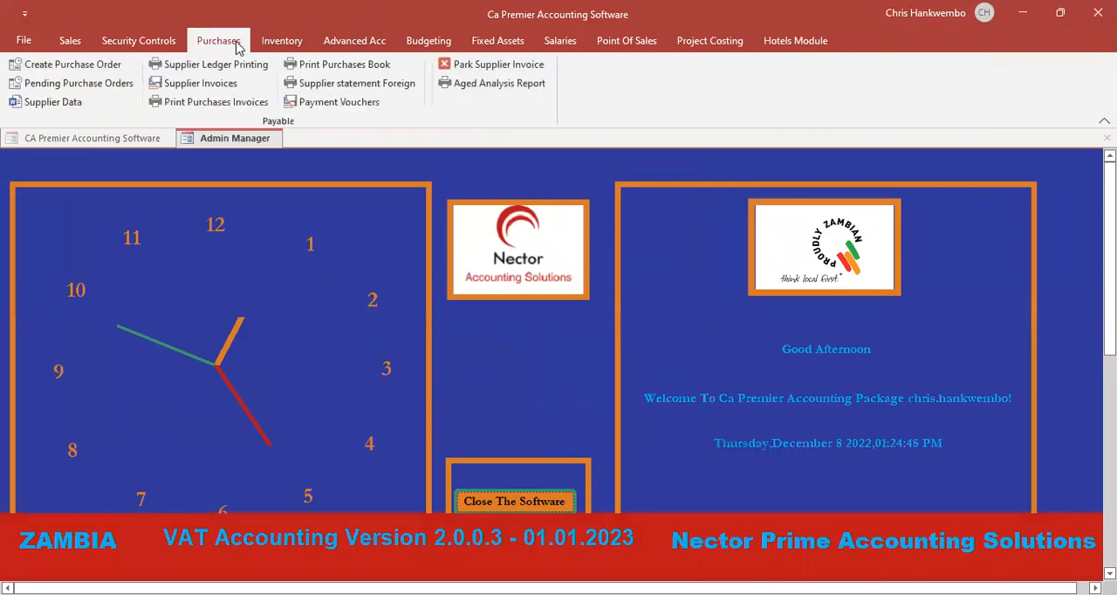
click(218, 84)
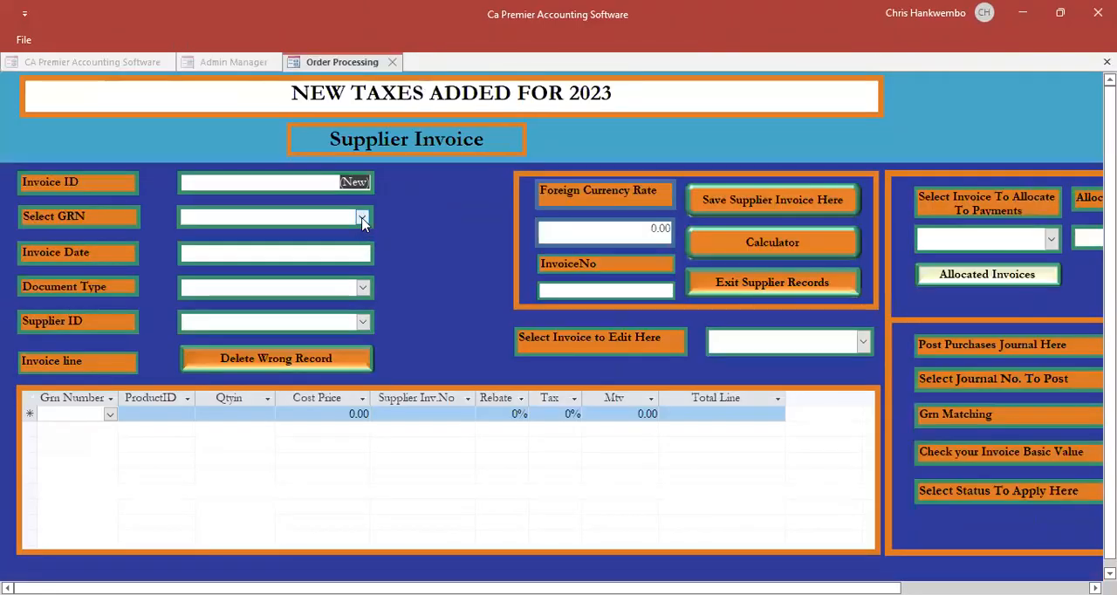
click(362, 219)
click(201, 236)
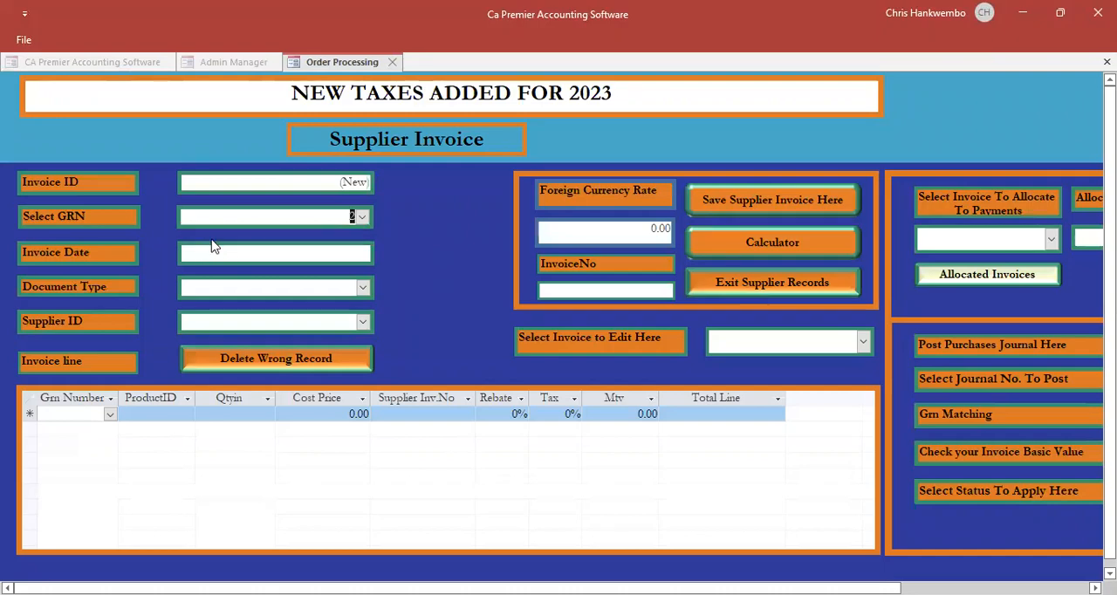
click(314, 252)
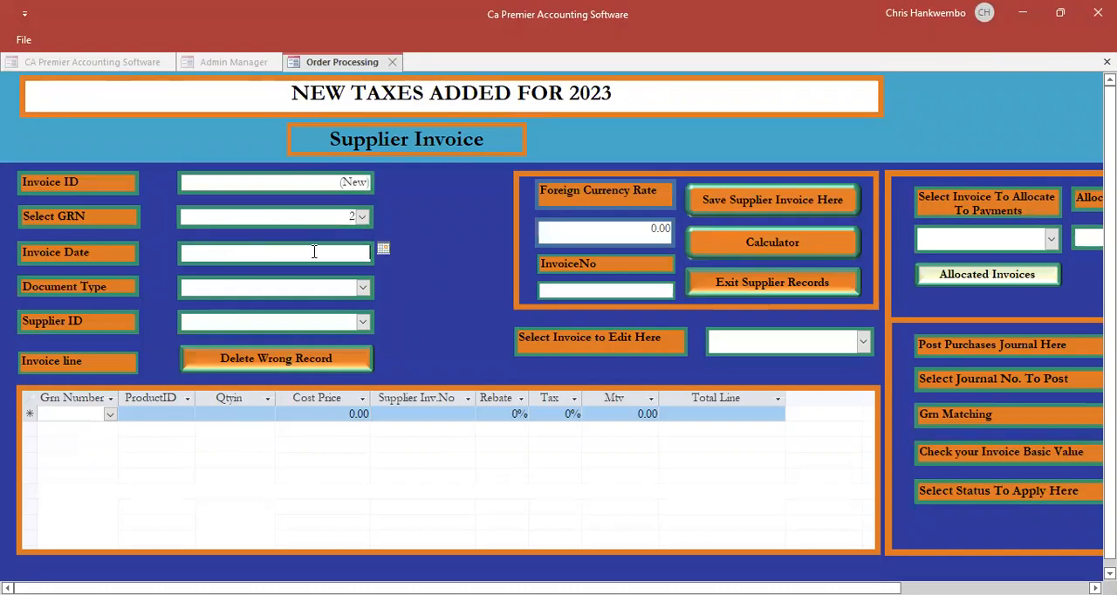
click(383, 249)
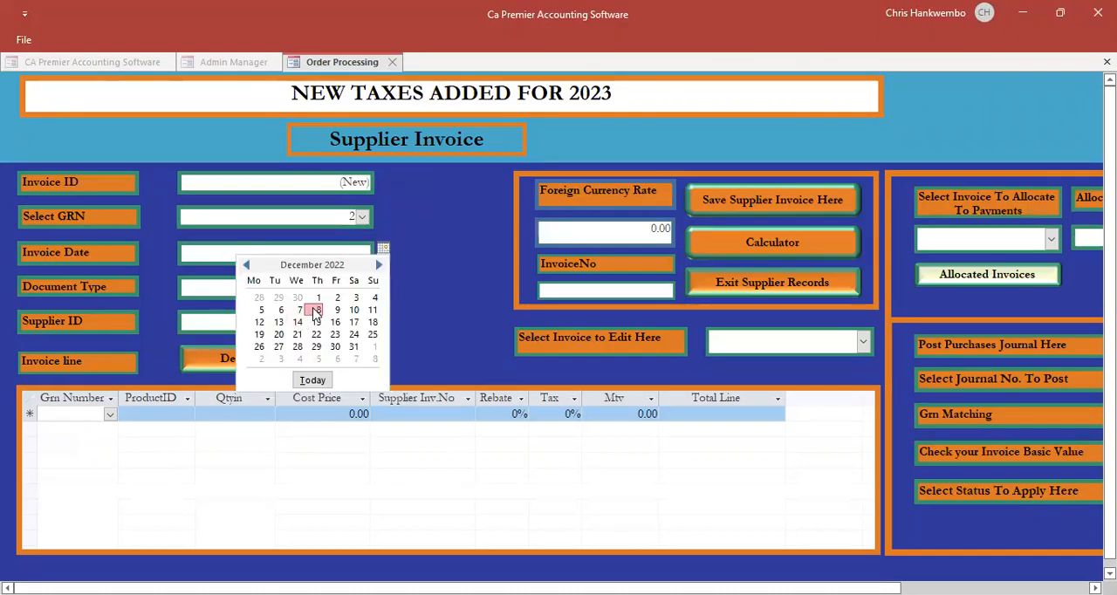
click(316, 311)
click(362, 288)
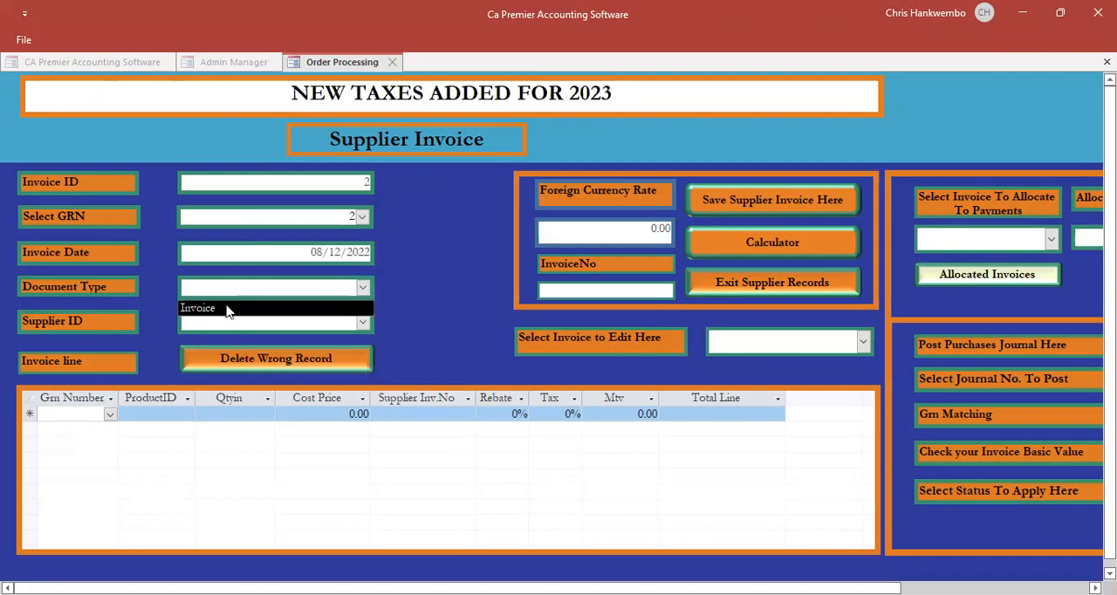
click(229, 308)
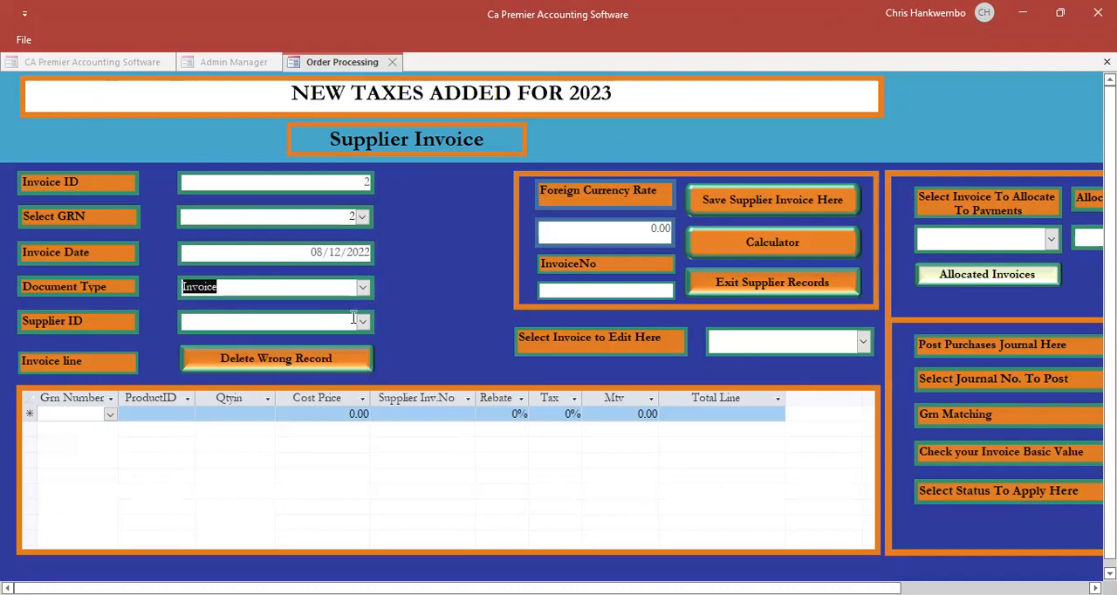
- Set the currency rate to 1 and invoice number to INV45896348/8, select the staff debtor as supplier, and save the supplier invoice
key(Tab)
text(1)
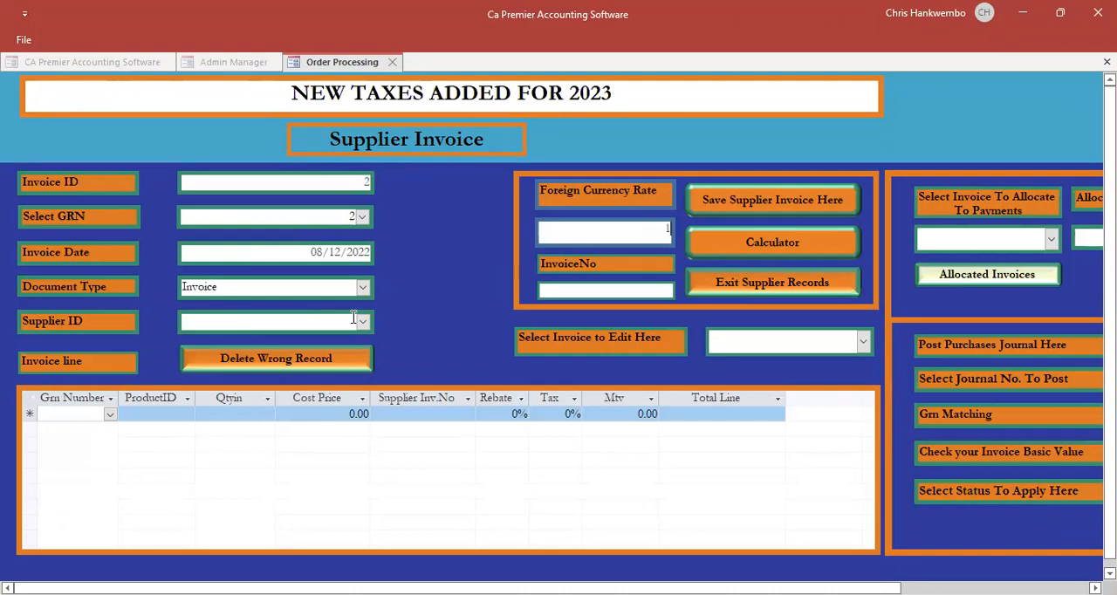
key(Tab)
text(INV45896348/8)
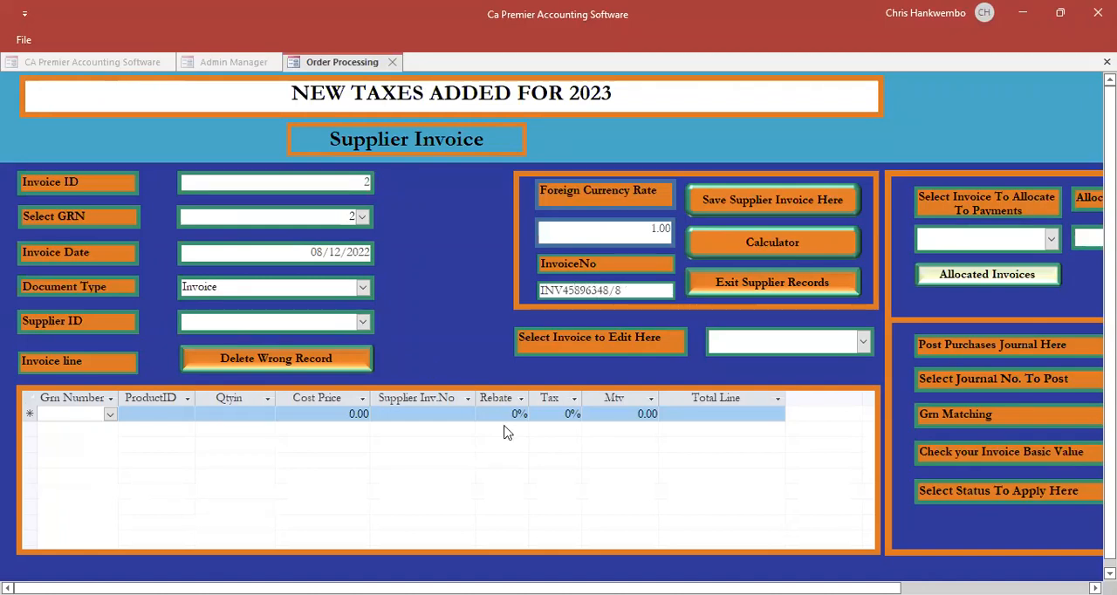
click(362, 322)
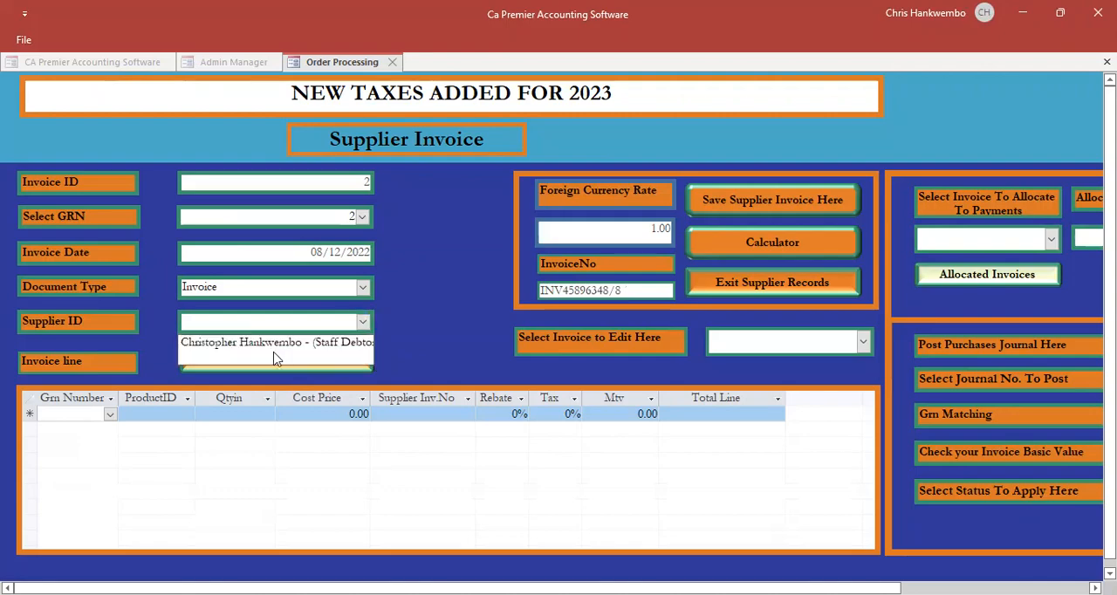
click(290, 344)
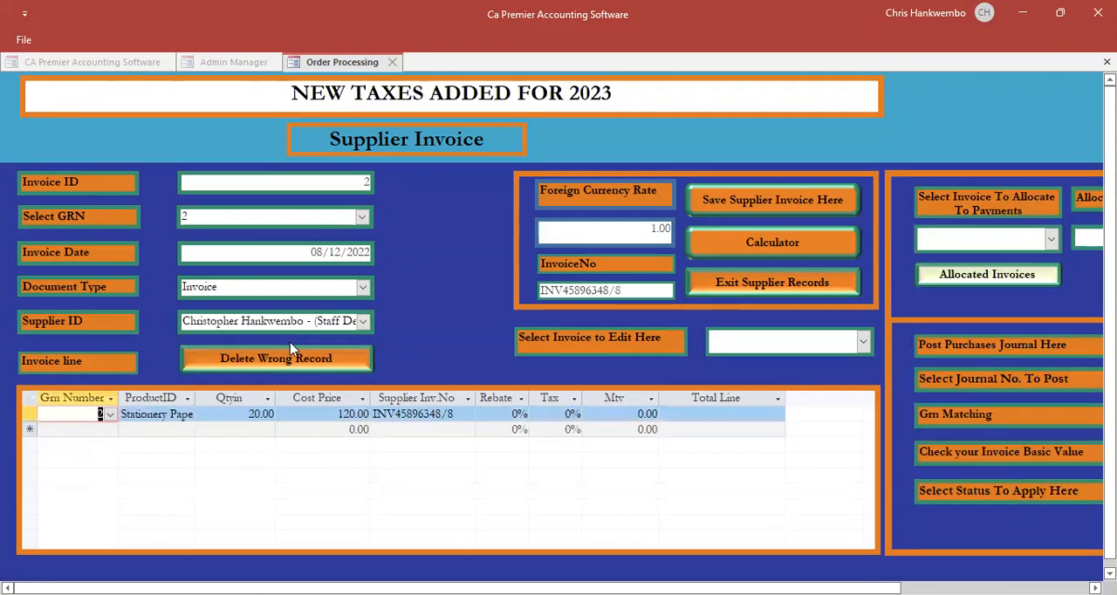
click(721, 201)
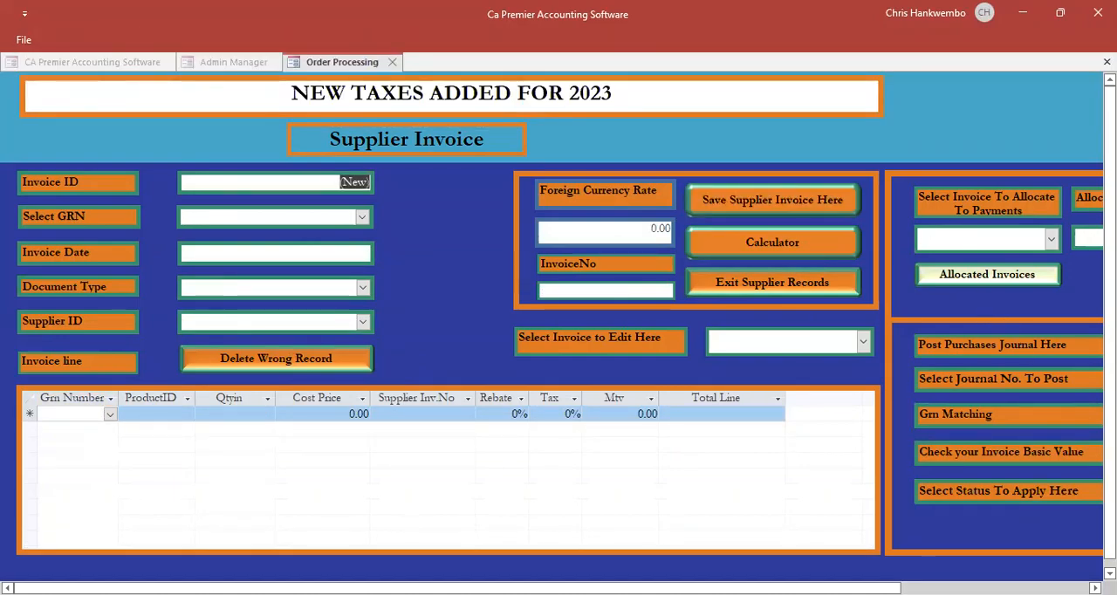
- Post purchase journal 2 matched to GRN 2 with the Posting status, and exit the supplier invoice form
click(995, 589)
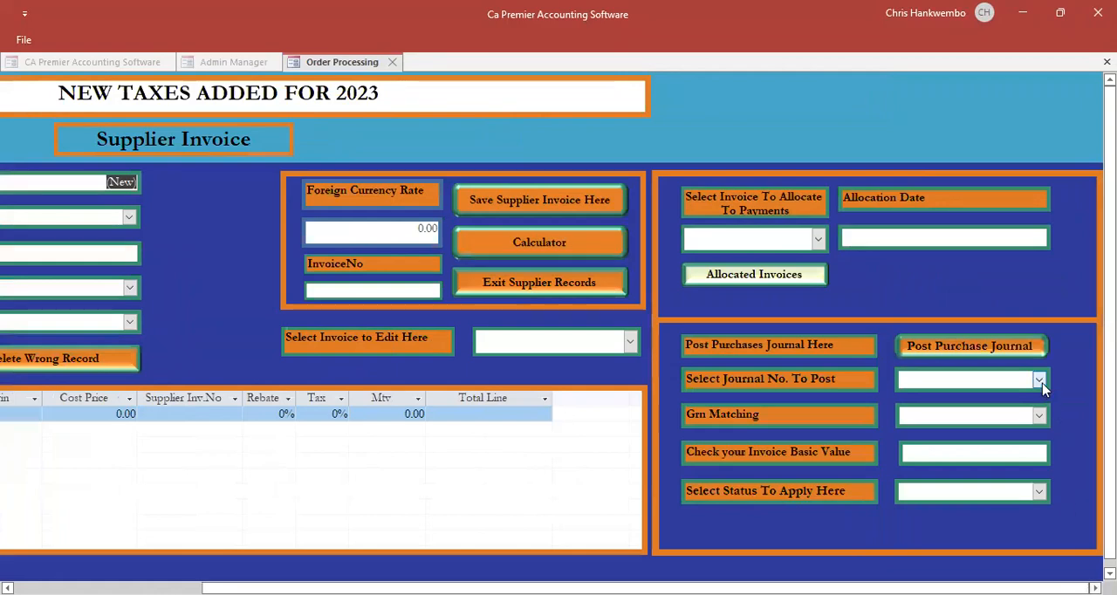
click(1039, 379)
click(1017, 409)
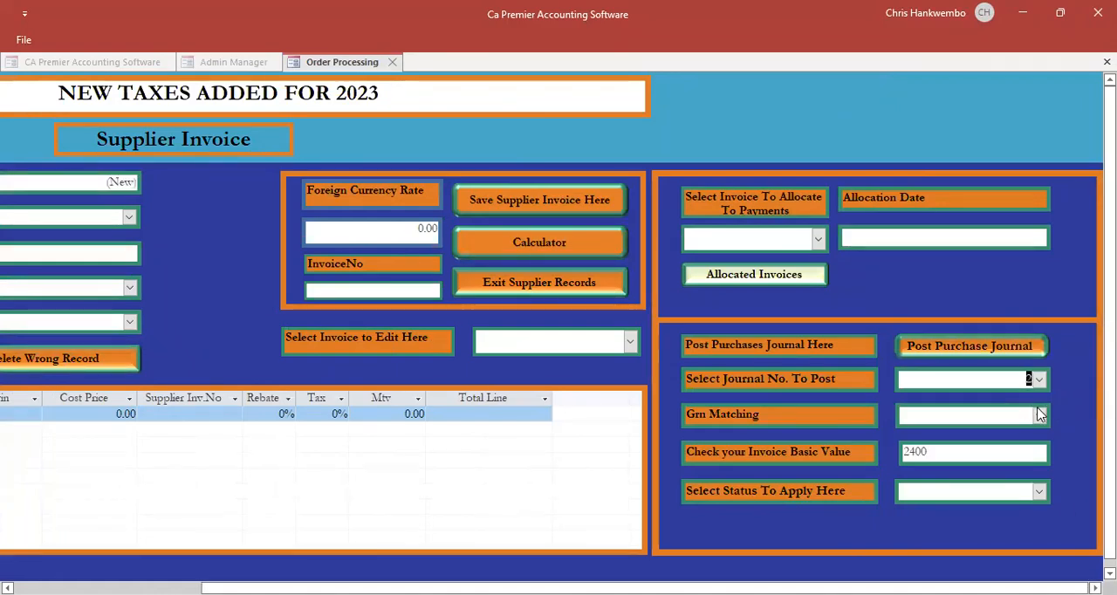
click(1039, 417)
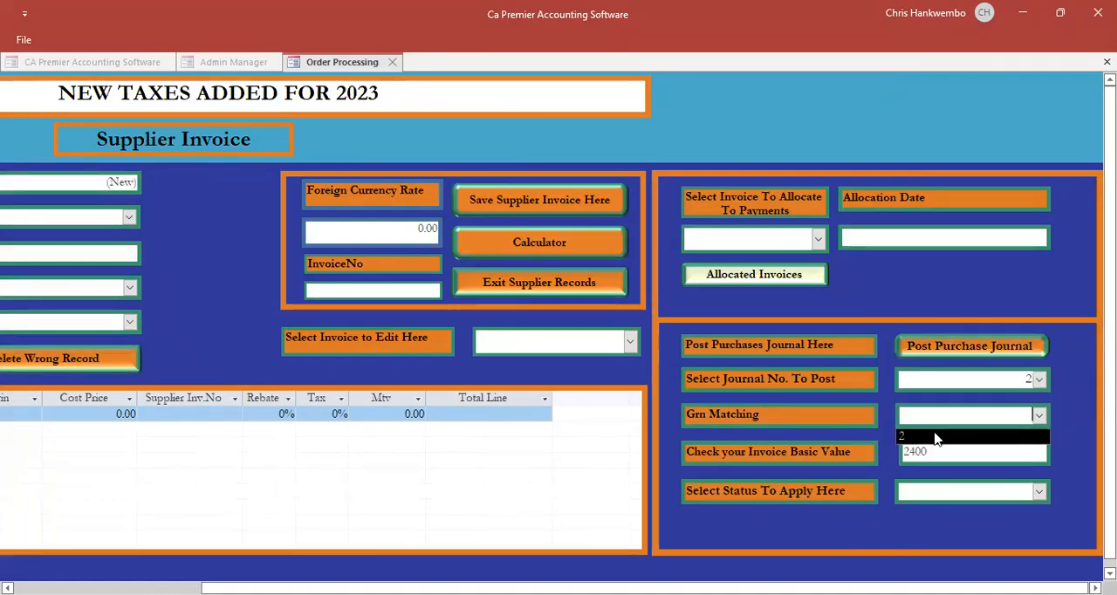
click(939, 436)
click(1039, 493)
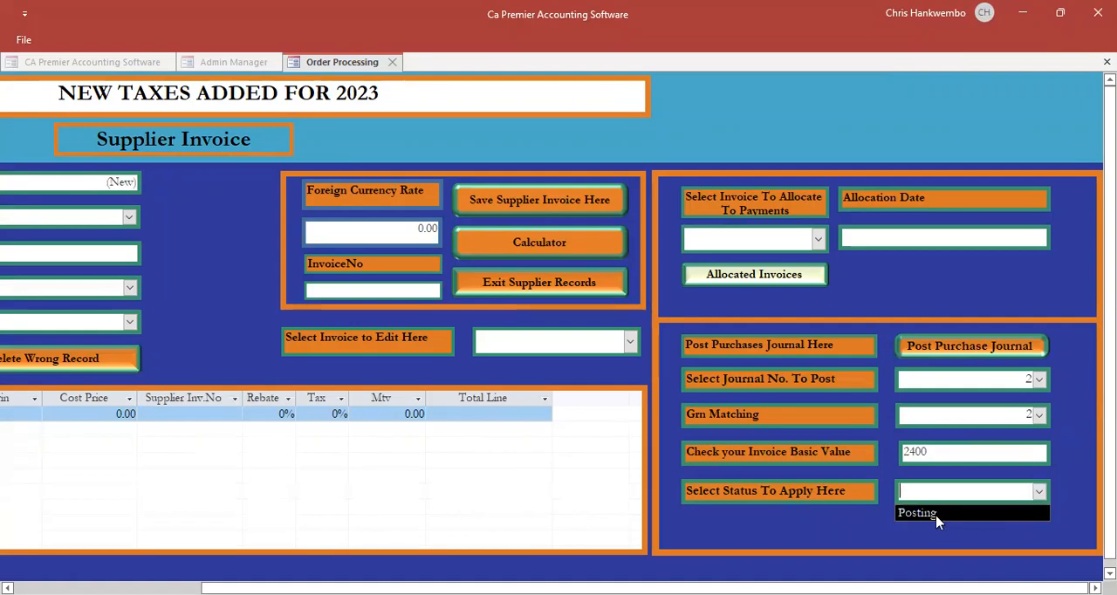
click(923, 515)
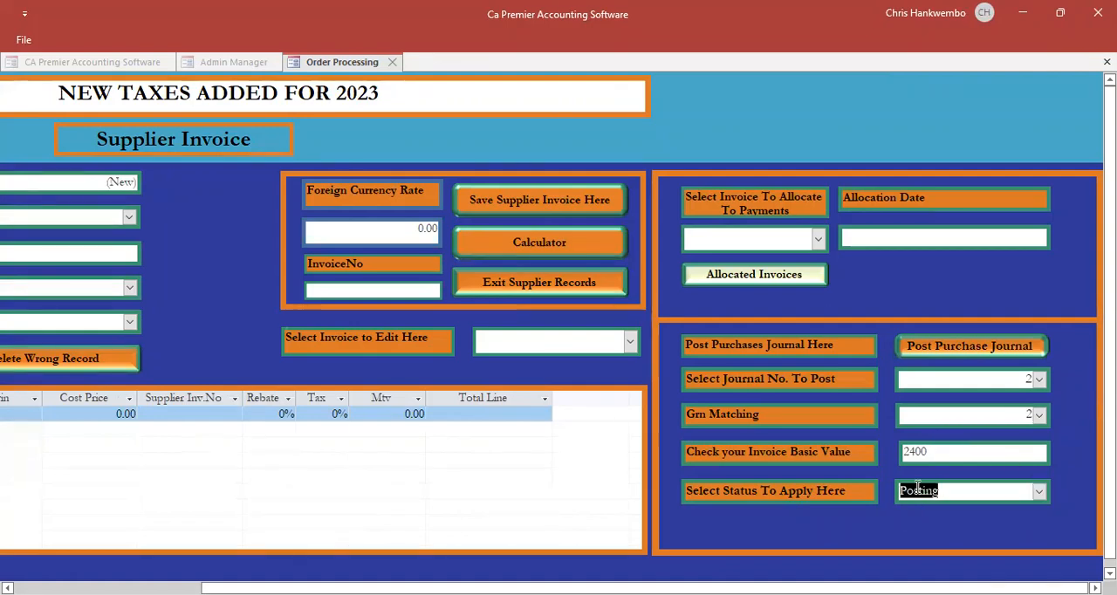
click(918, 349)
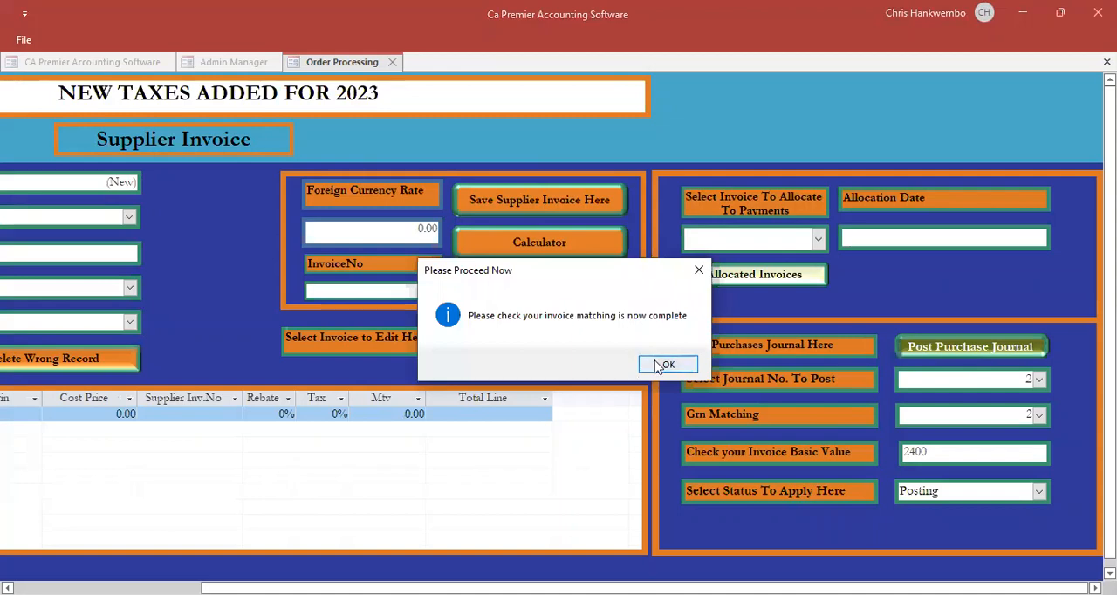
click(663, 365)
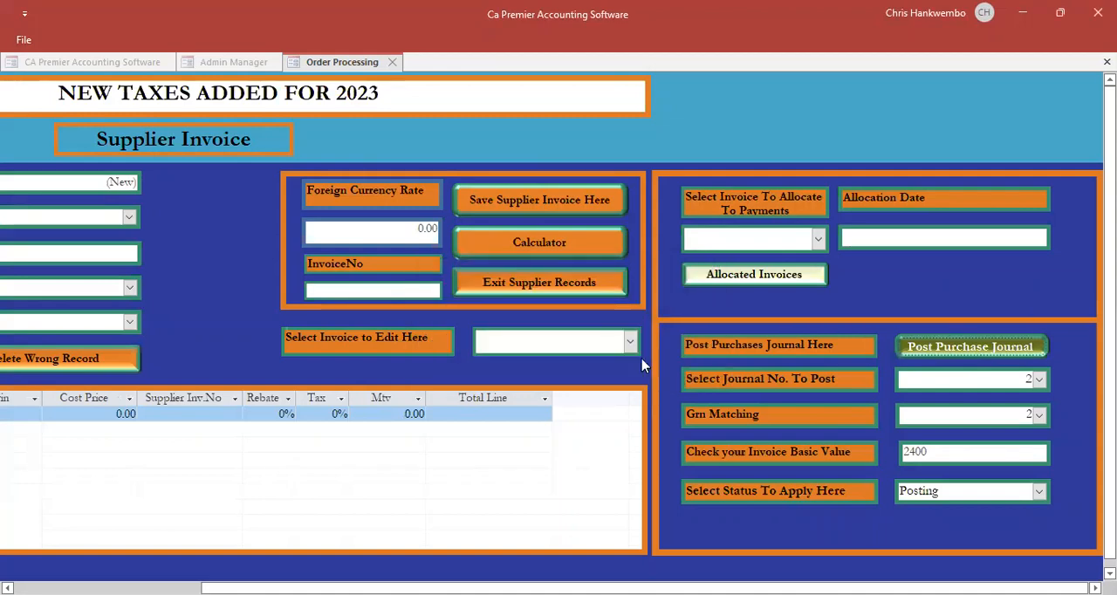
click(614, 364)
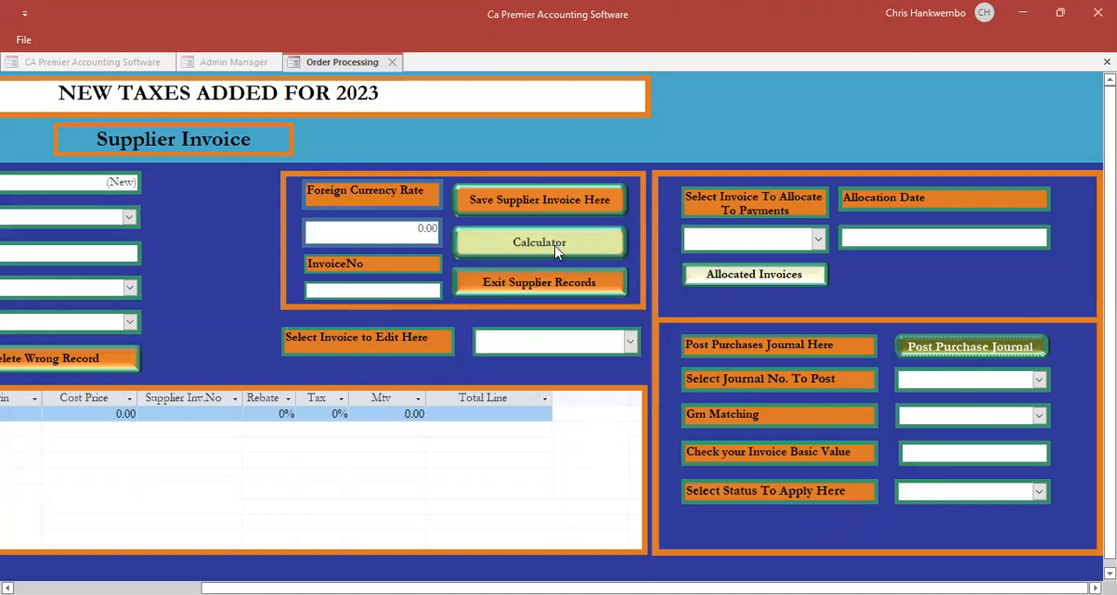
click(532, 286)
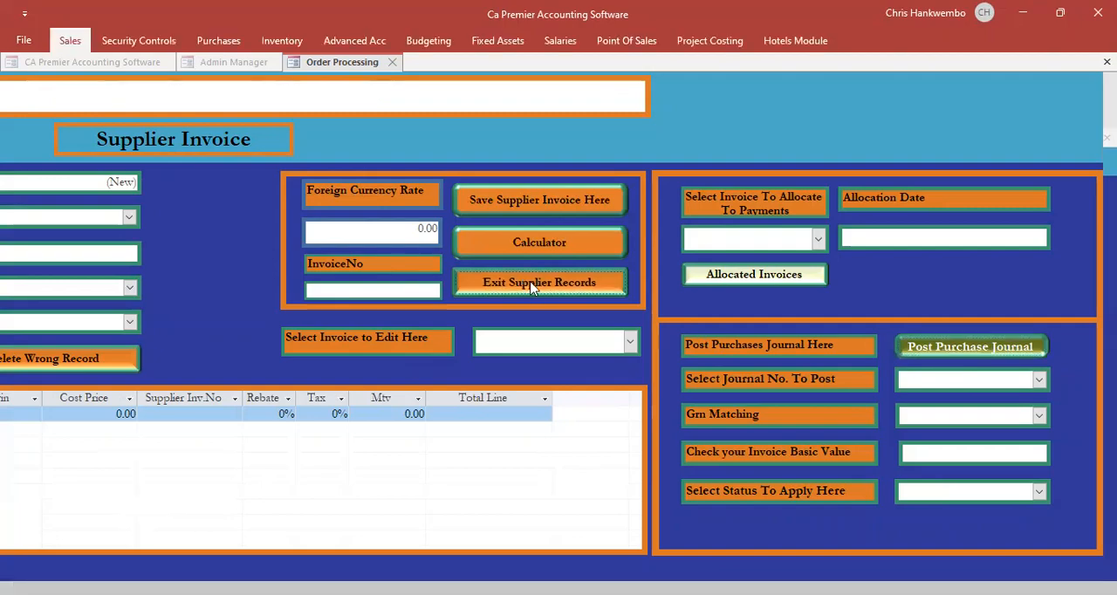
- Open the supplier ledger printing form and set the report period from 01/12/2022 to 30/12/2022
click(228, 42)
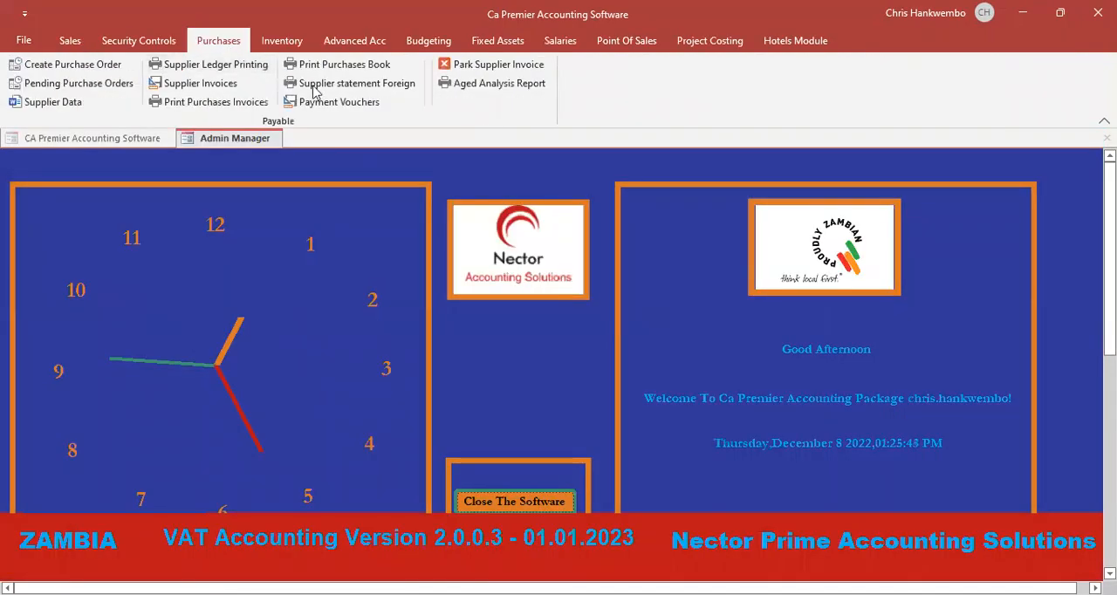
click(216, 67)
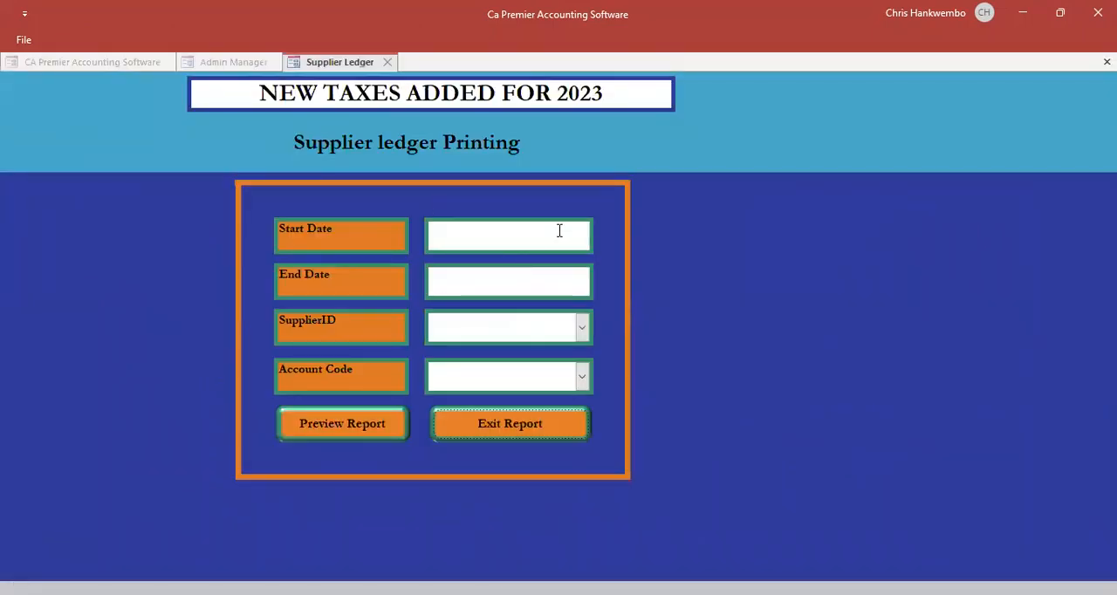
click(559, 234)
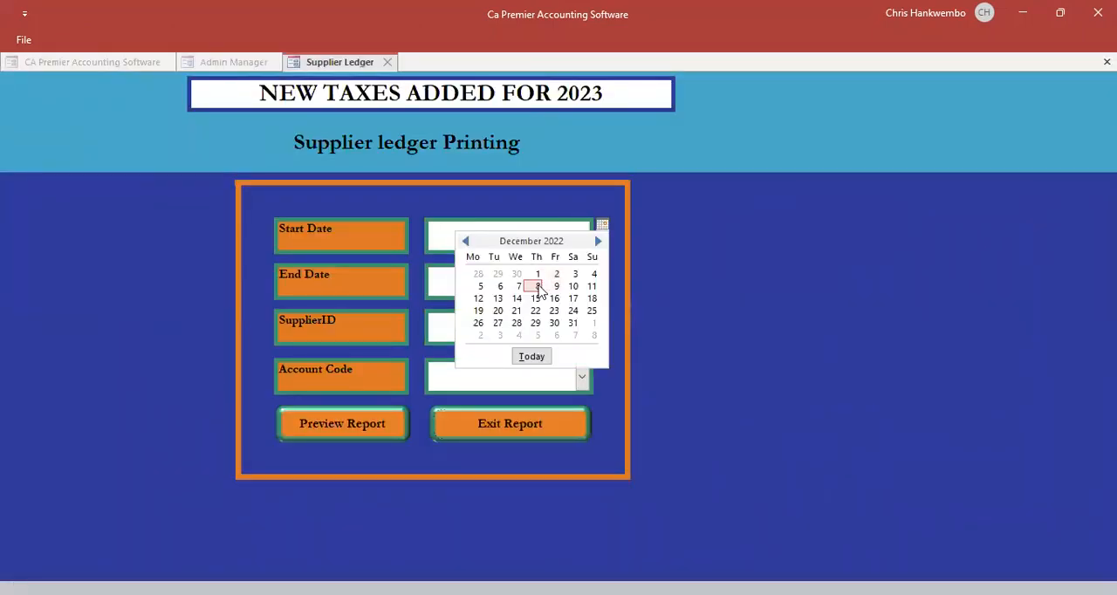
click(536, 275)
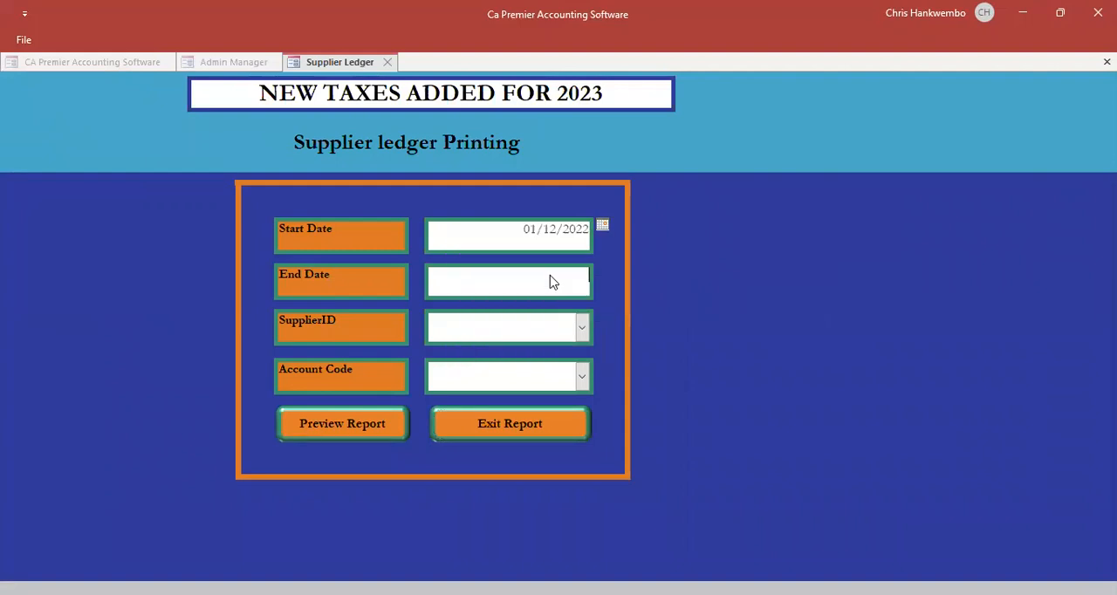
click(553, 279)
click(602, 272)
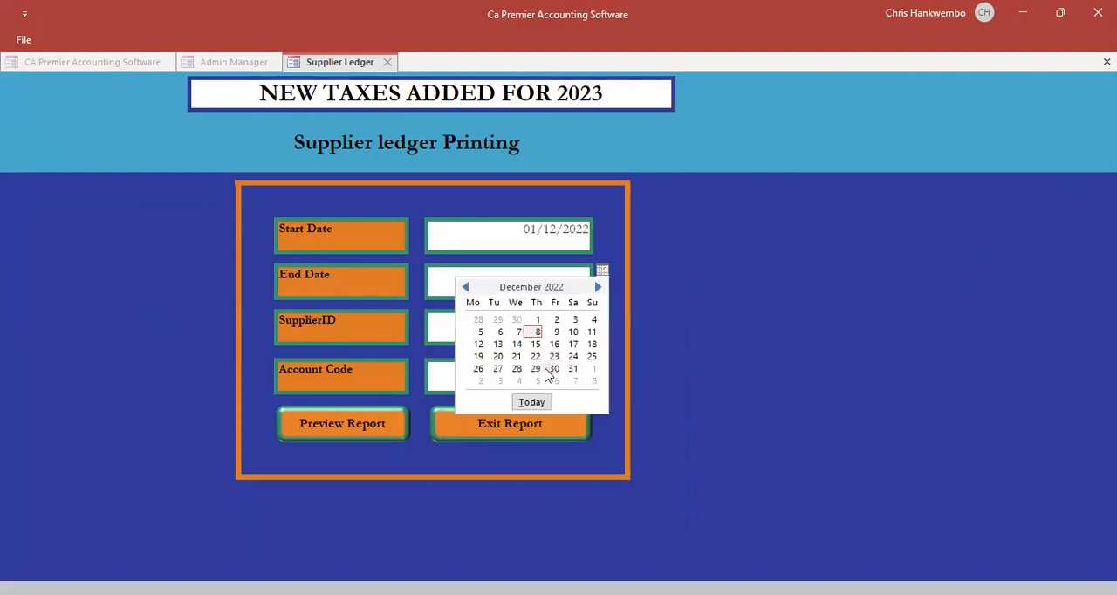
click(553, 370)
- Select the staff debtor as supplier and Creditors as the account code, and preview the supplier ledger report
click(582, 329)
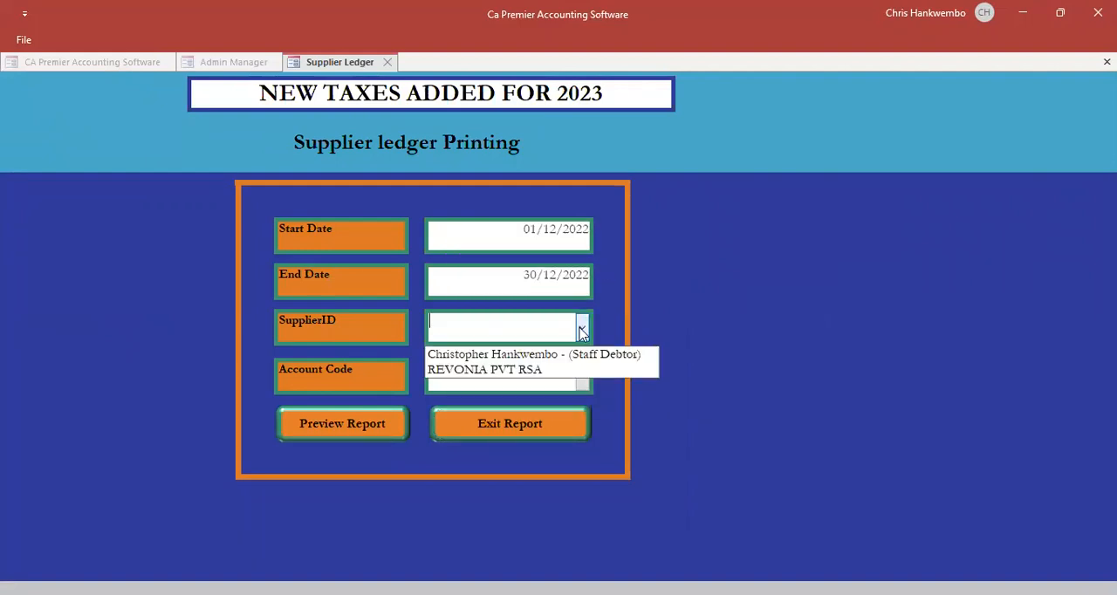
click(536, 355)
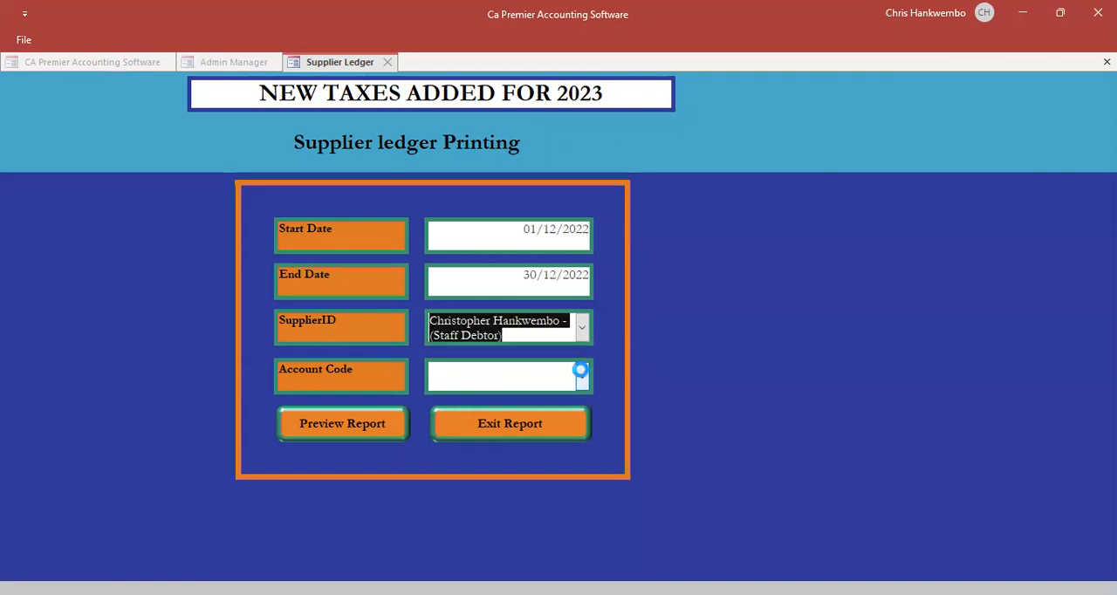
click(582, 375)
text(cre)
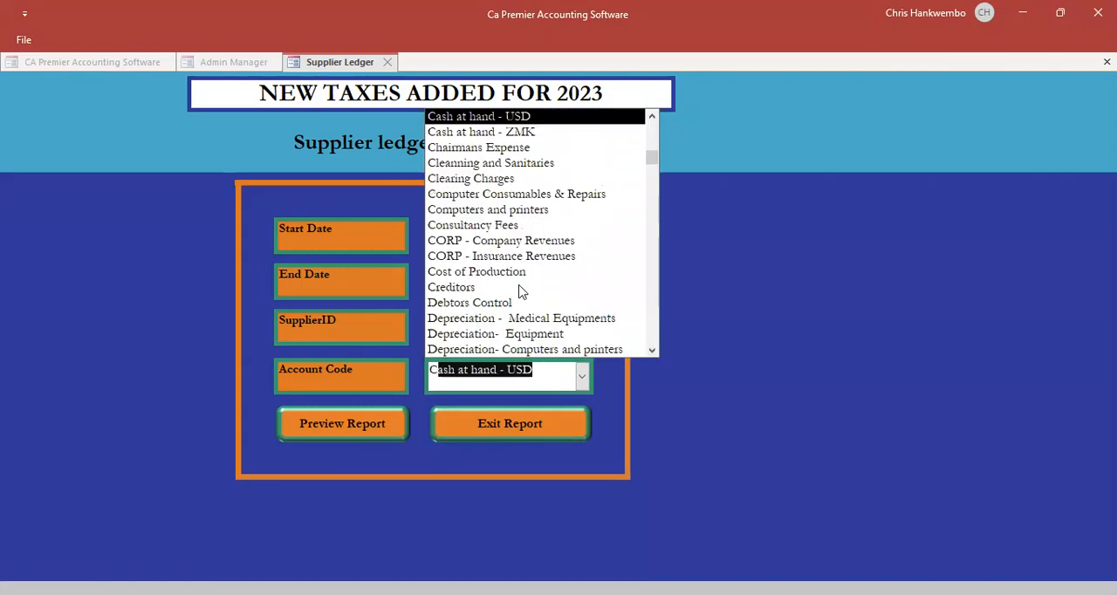
key(Return)
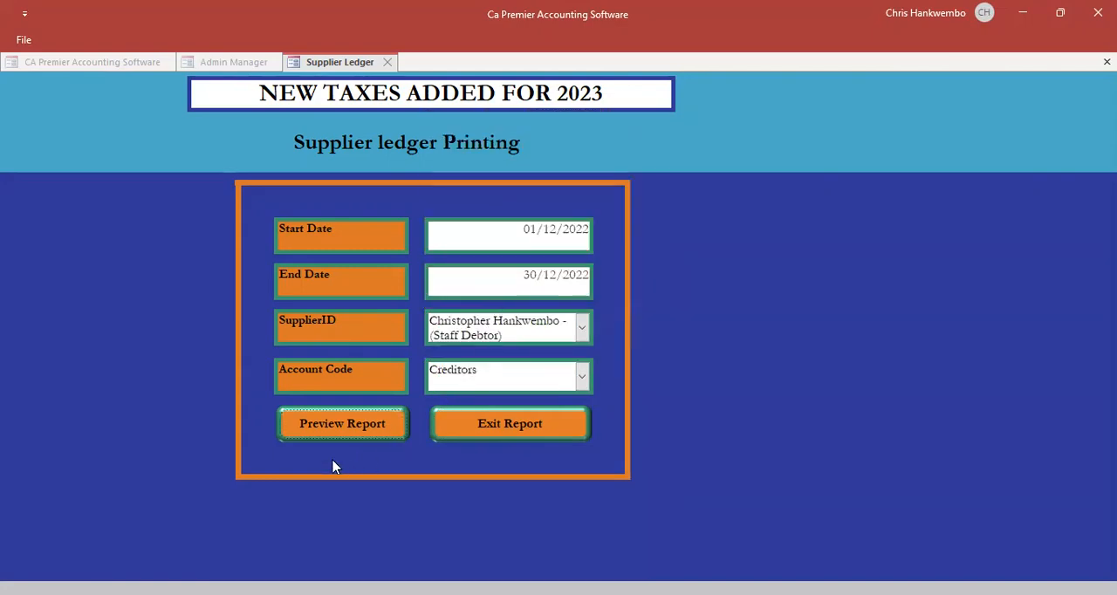
click(323, 421)
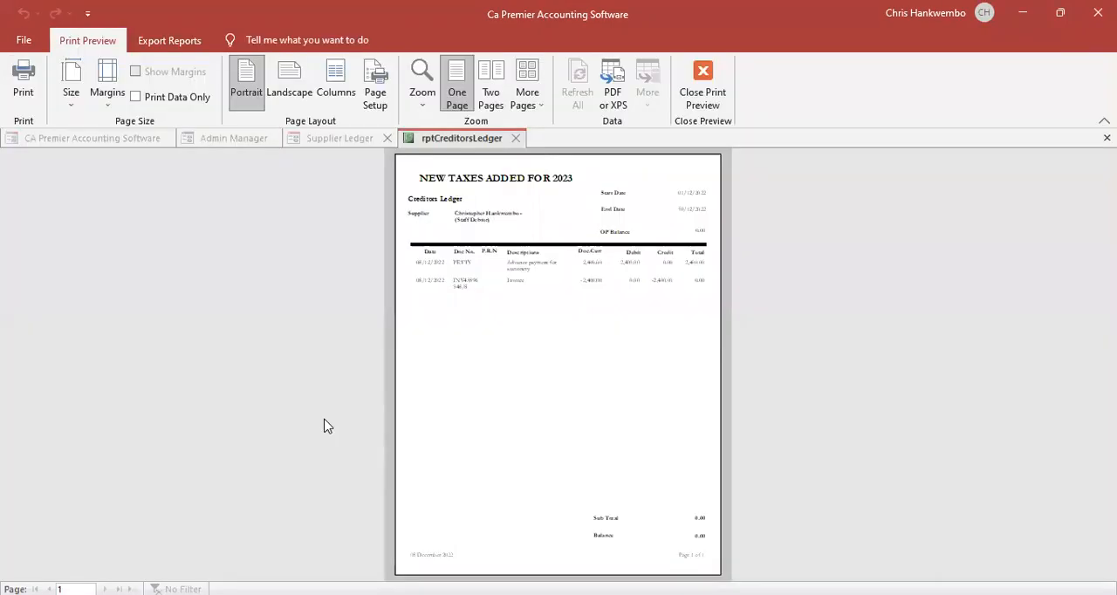
- Examine the staff debtor's advance and invoice entries in the creditors ledger, close the preview, and exit the report form
click(605, 250)
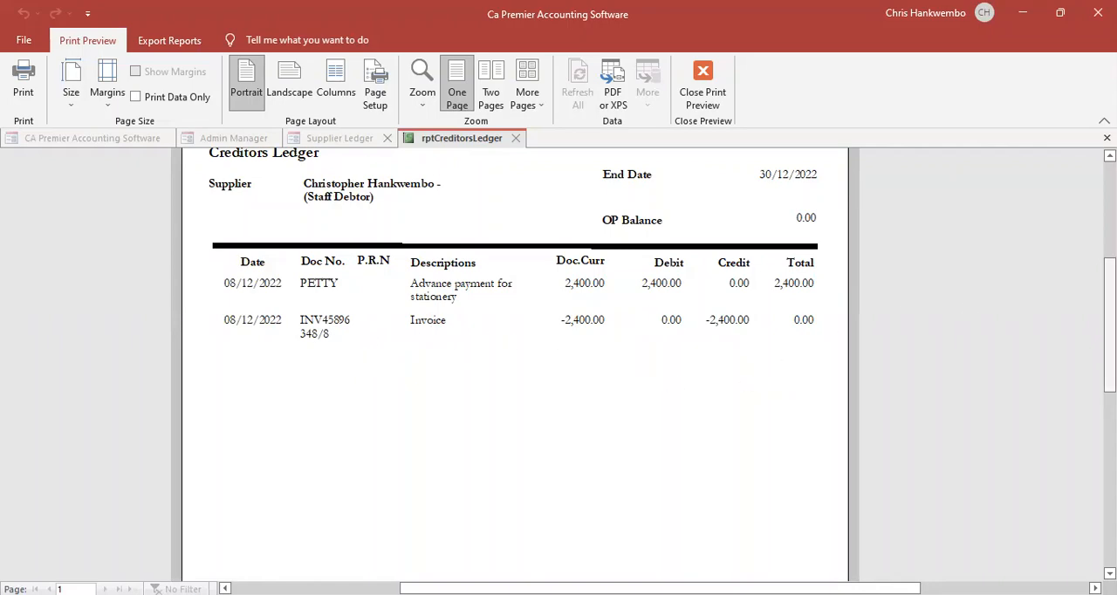
mouse_move(1109, 305)
mouse_down()
mouse_move(1109, 409)
mouse_move(1109, 307)
mouse_up()
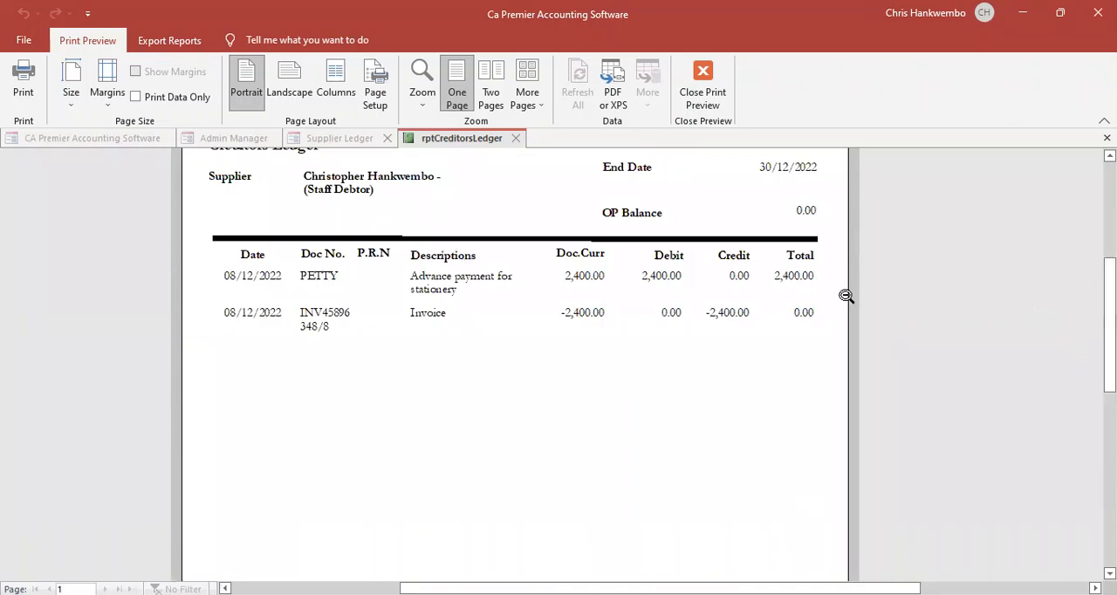
click(708, 96)
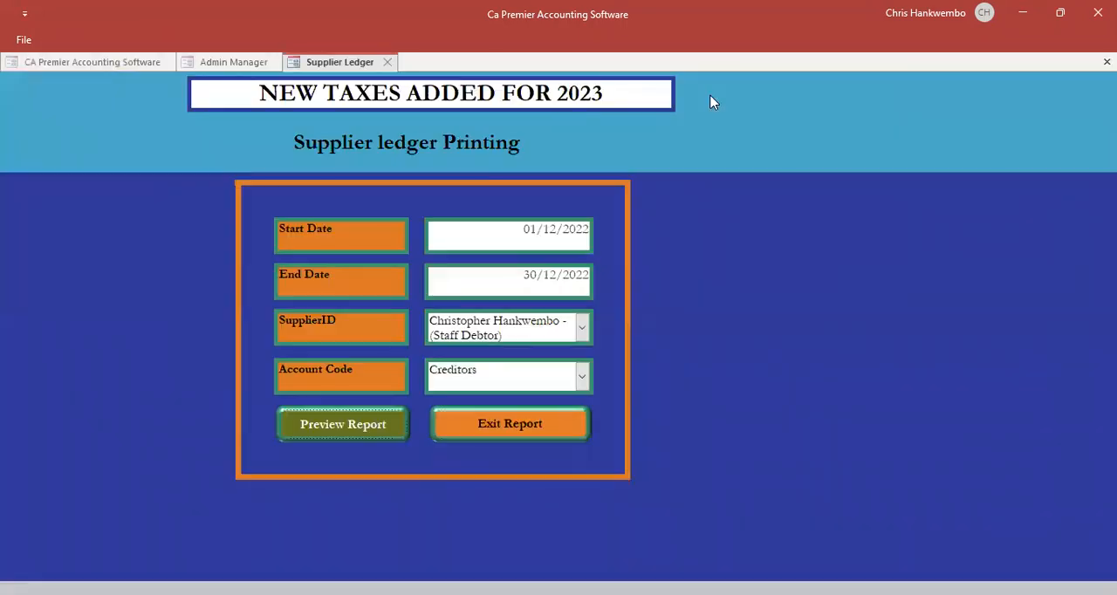
click(492, 426)
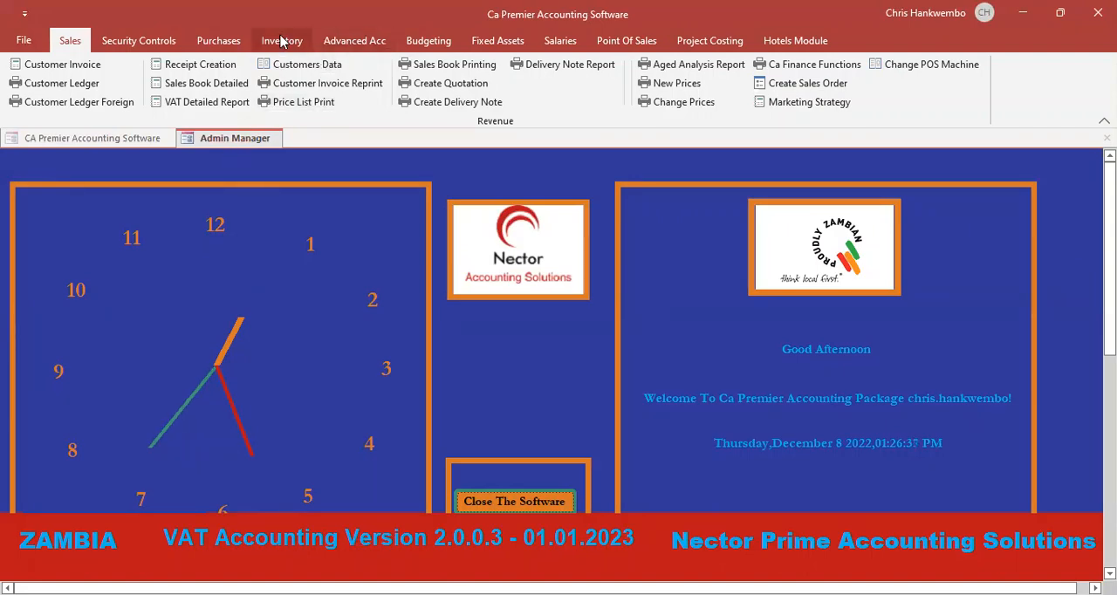
- Start a new general journal voucher dated 08/12/2022
click(311, 67)
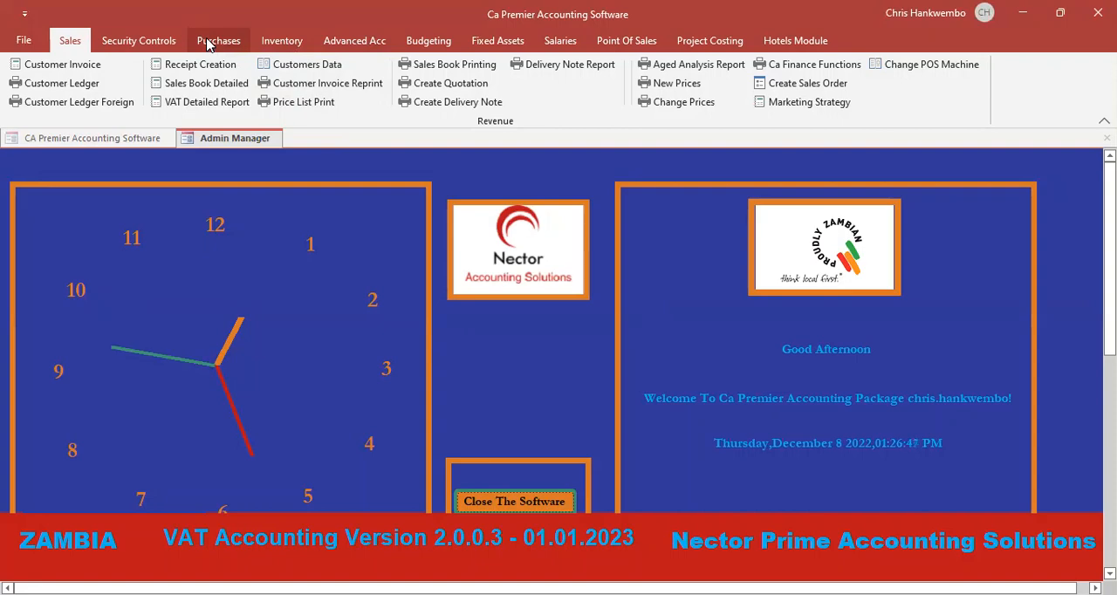
click(335, 40)
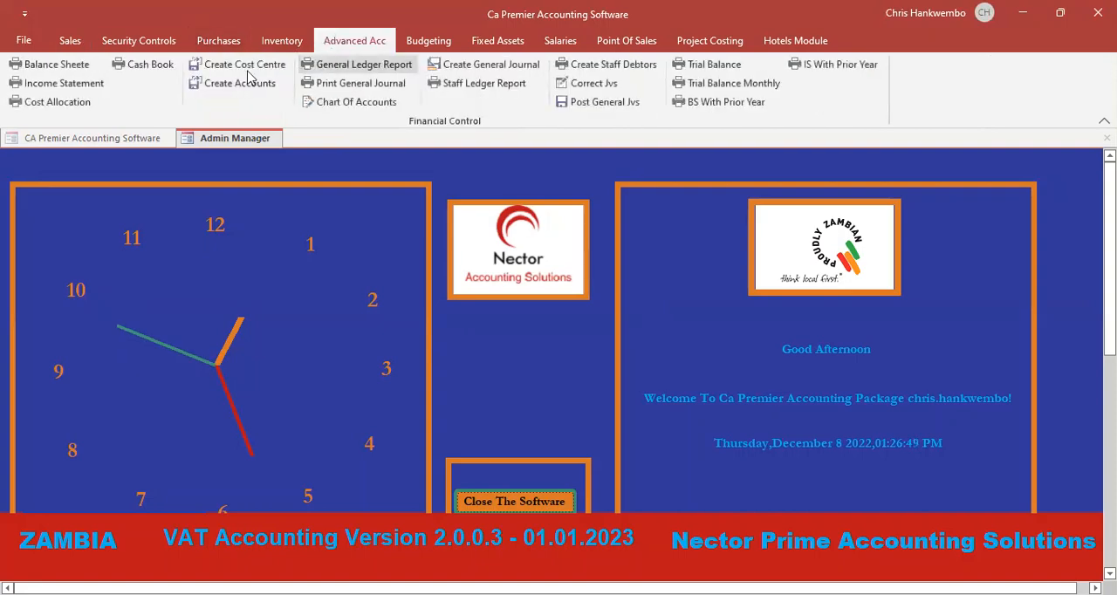
click(472, 64)
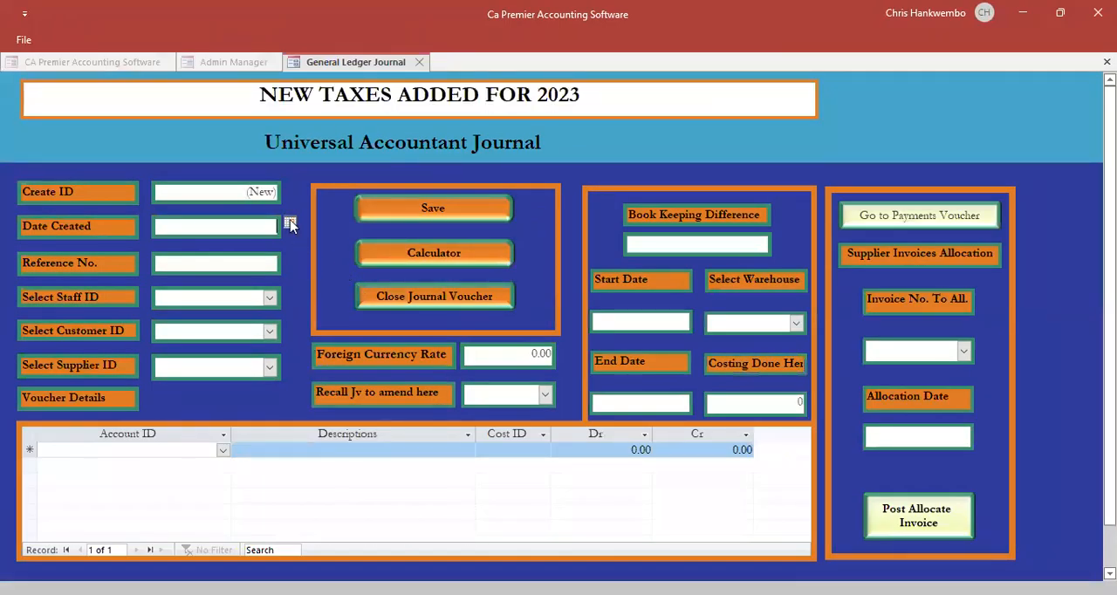
click(290, 224)
click(225, 286)
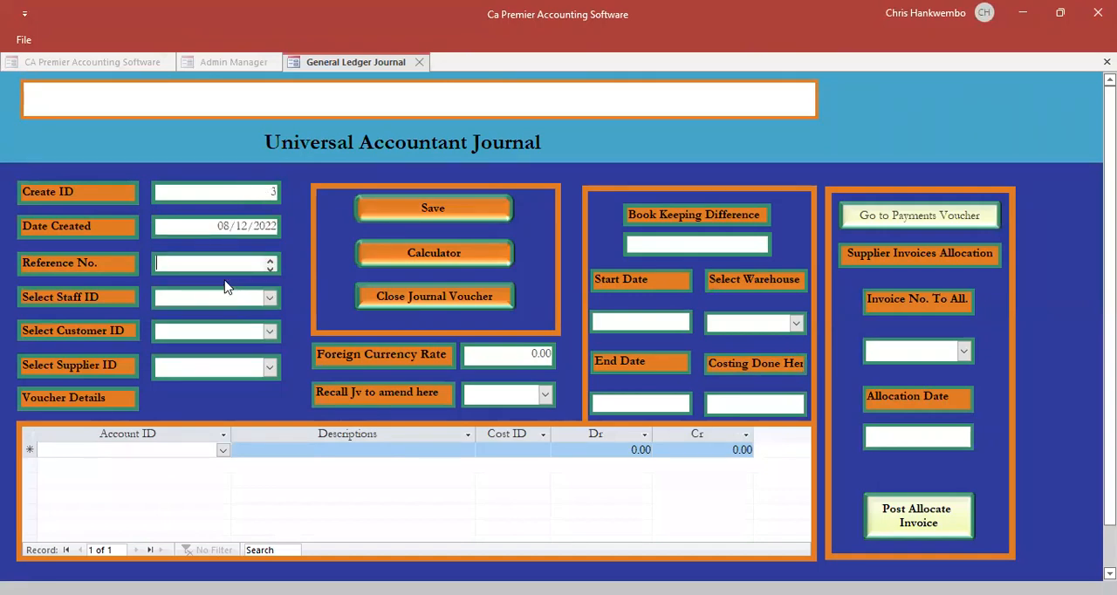
- Set the journal's reference to ELECTRICITY BILL and its foreign currency rate to 1, and select the staff debtor as supplier
text(ELE)
text(CTRIC)
text(ITY BI)
text(LL)
key(Tab)
text(1)
key(Tab)
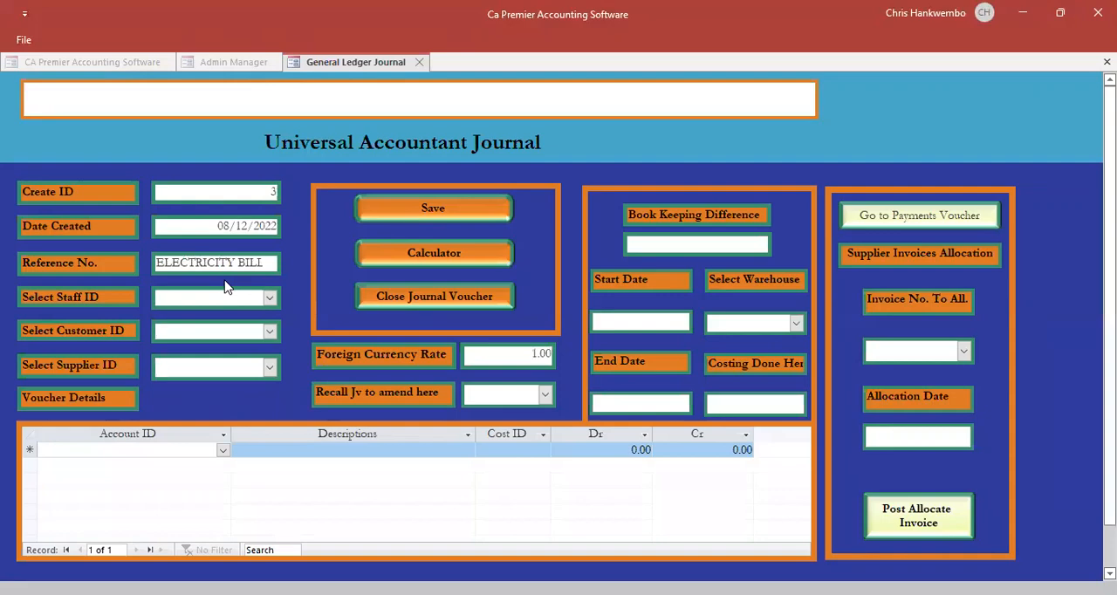
click(269, 367)
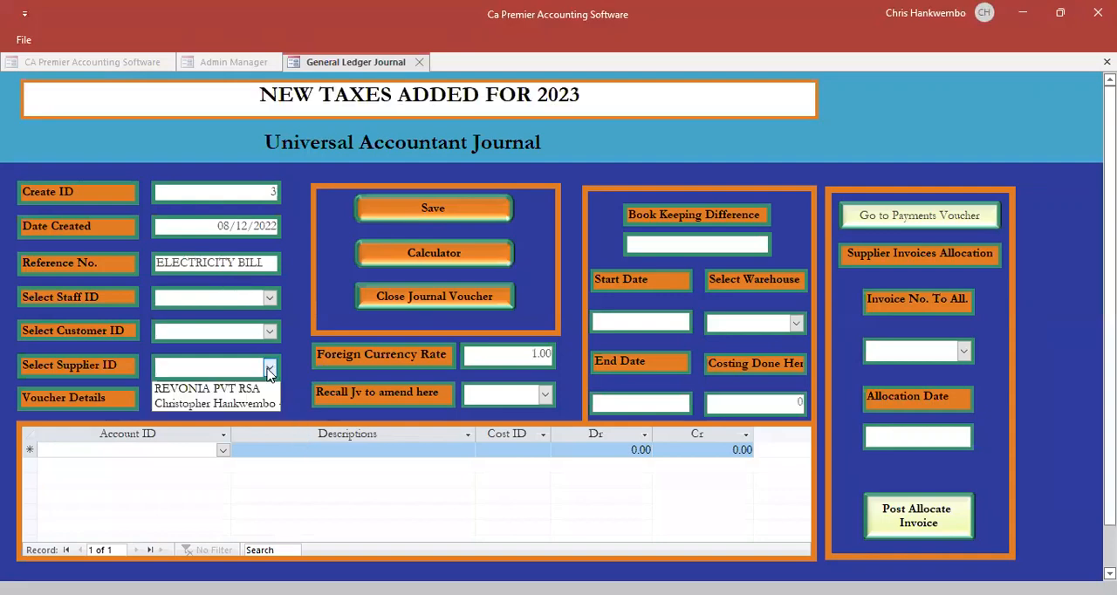
click(251, 405)
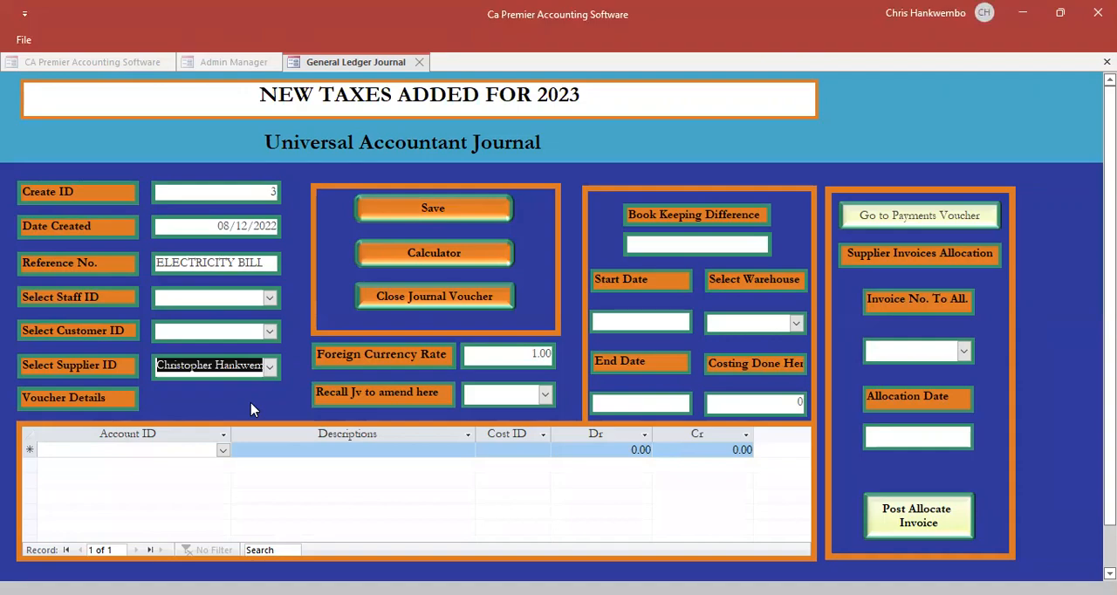
key(Tab)
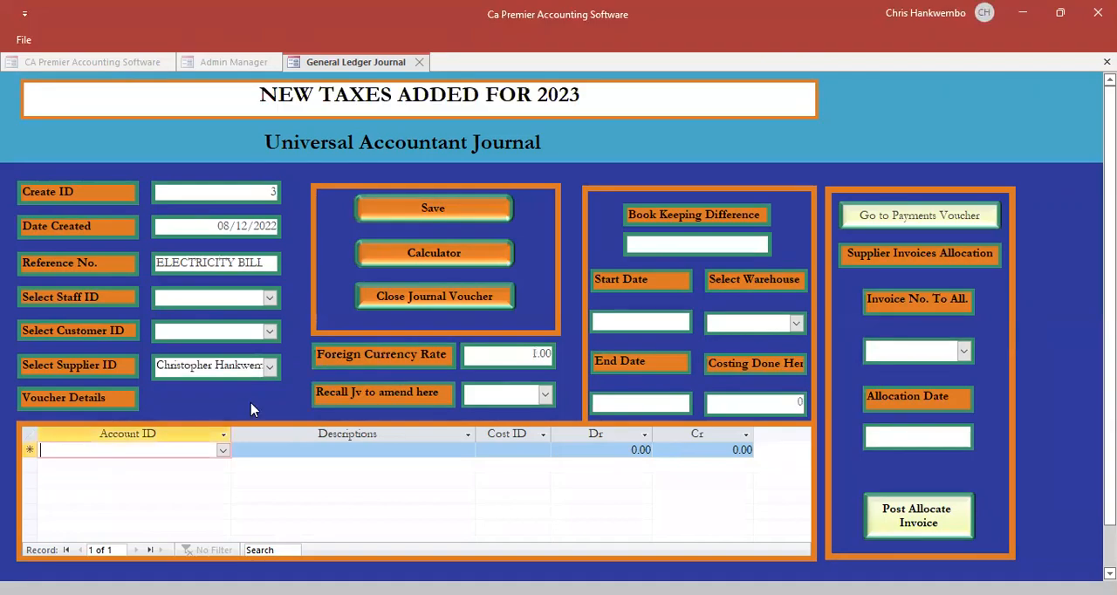
- Add a Creditors line to the journal and begin its description with AMOUNT GIVEN TO followed by the staff debtor's name
click(223, 451)
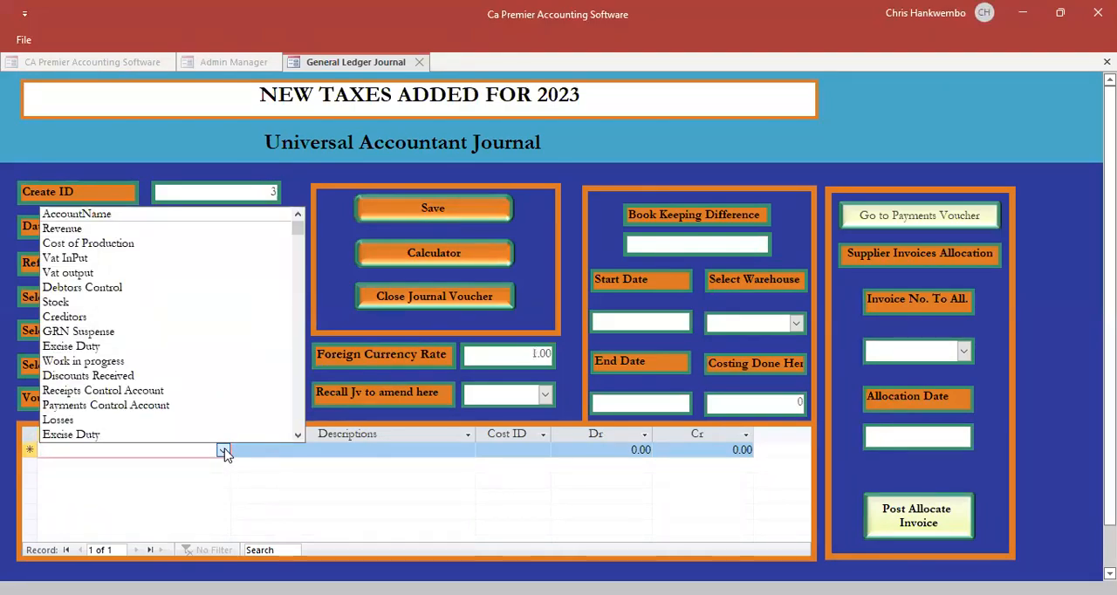
click(223, 451)
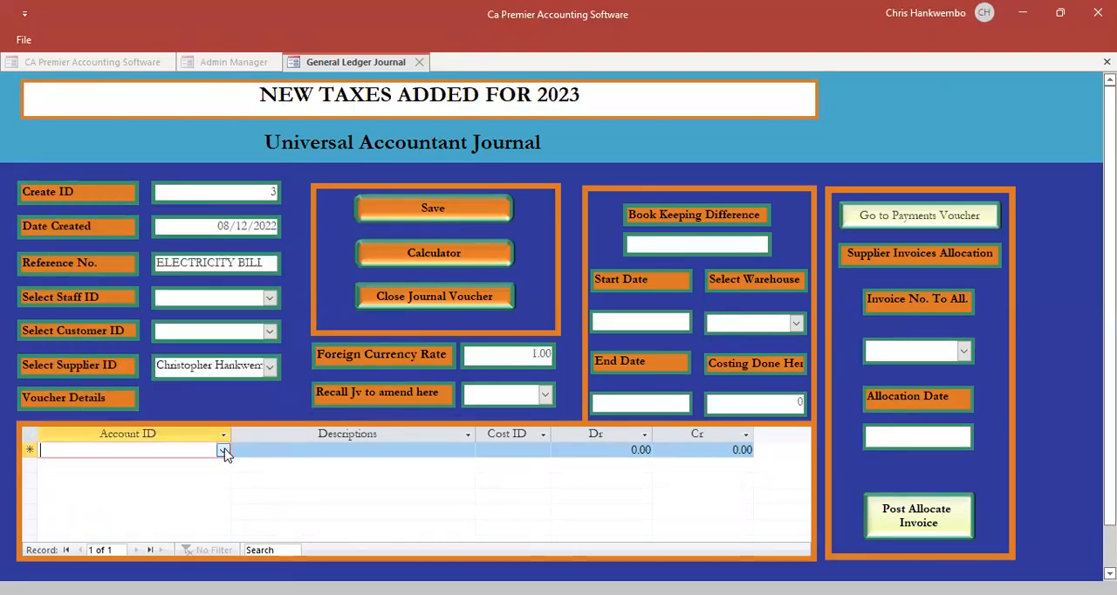
text(CREditors)
key(Tab)
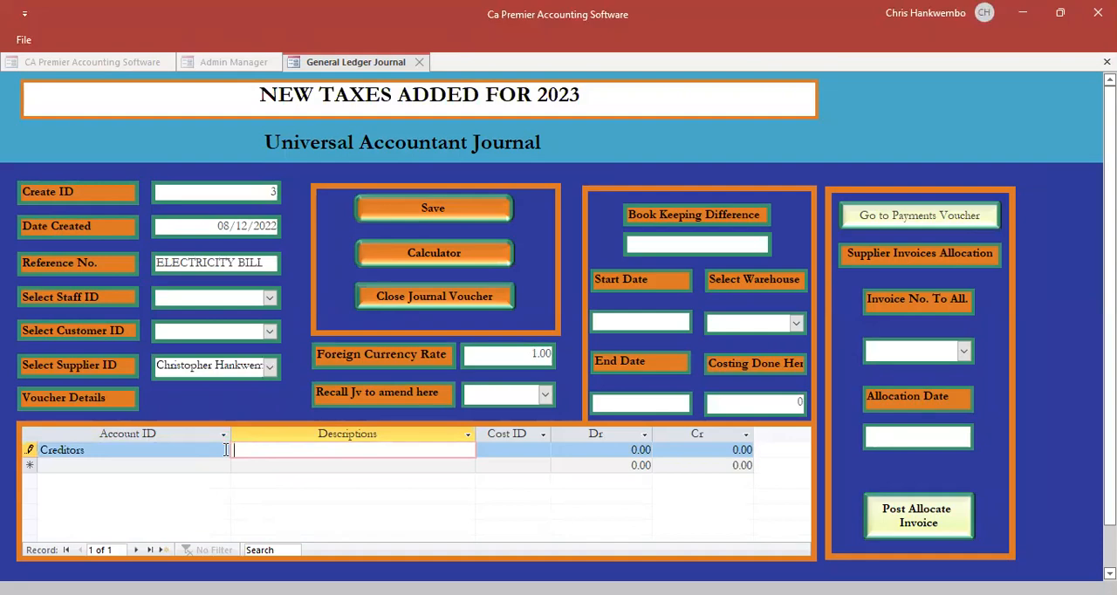
text(AMOUNT GIVEN TO )
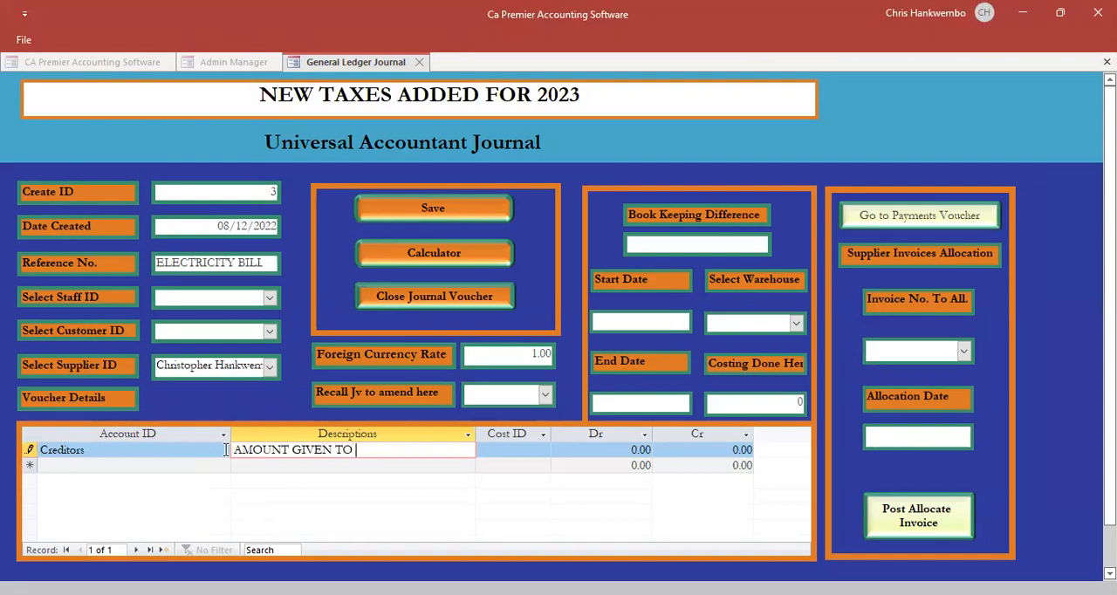
text(MR CHRIS TO)
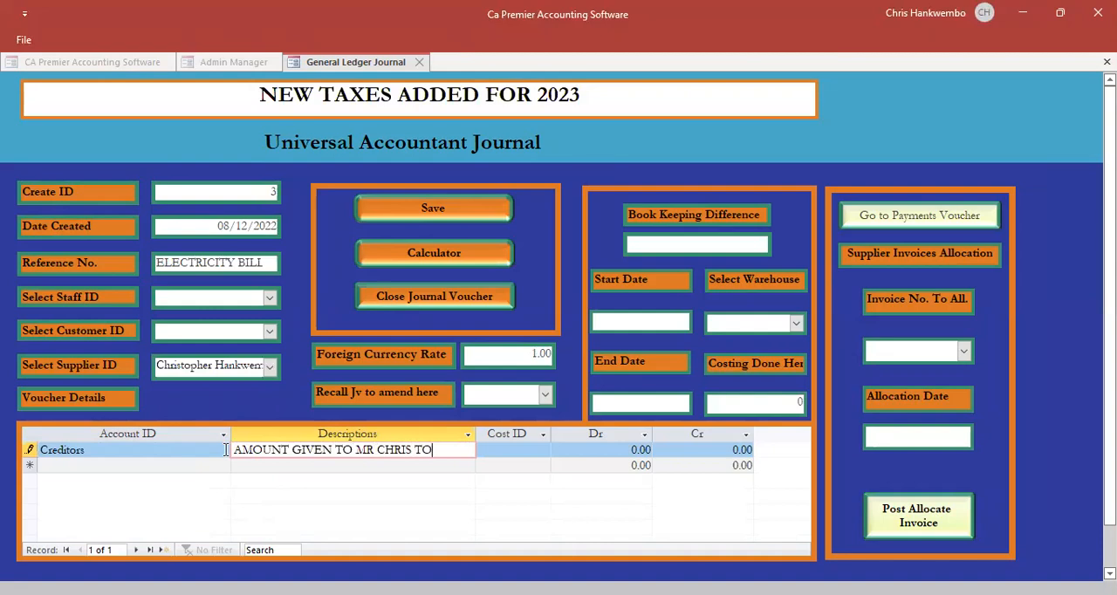
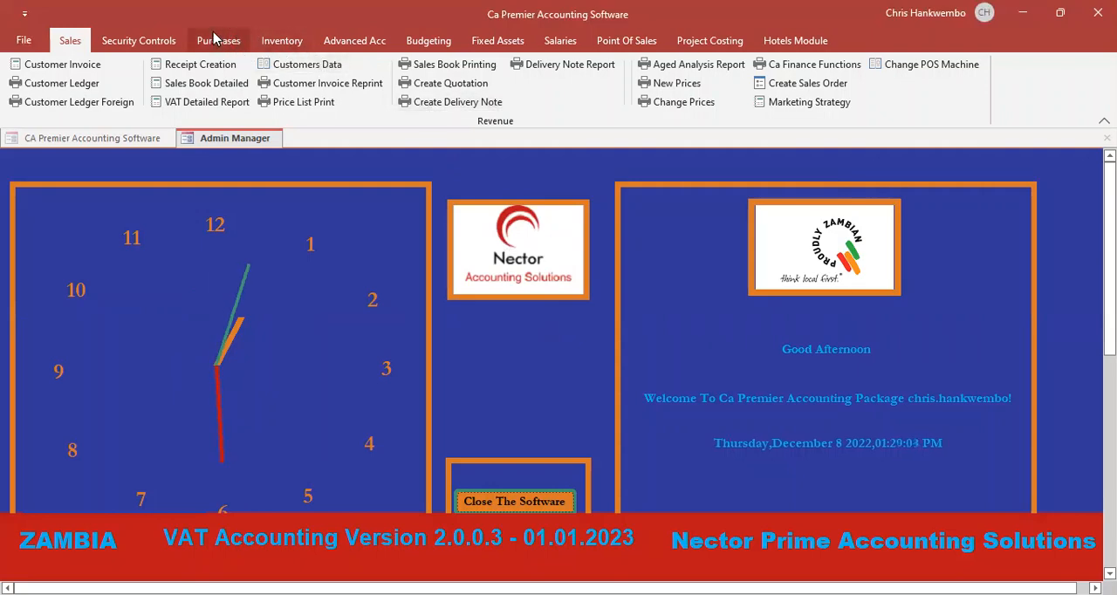
- Create another general journal voucher and date it 08/12/2022
click(350, 41)
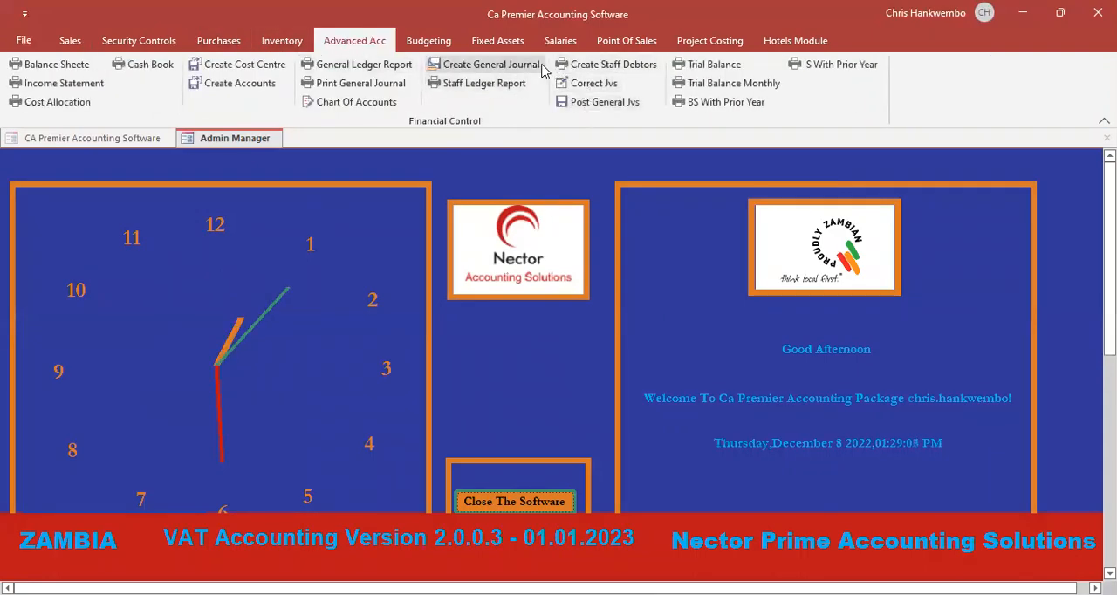
click(486, 68)
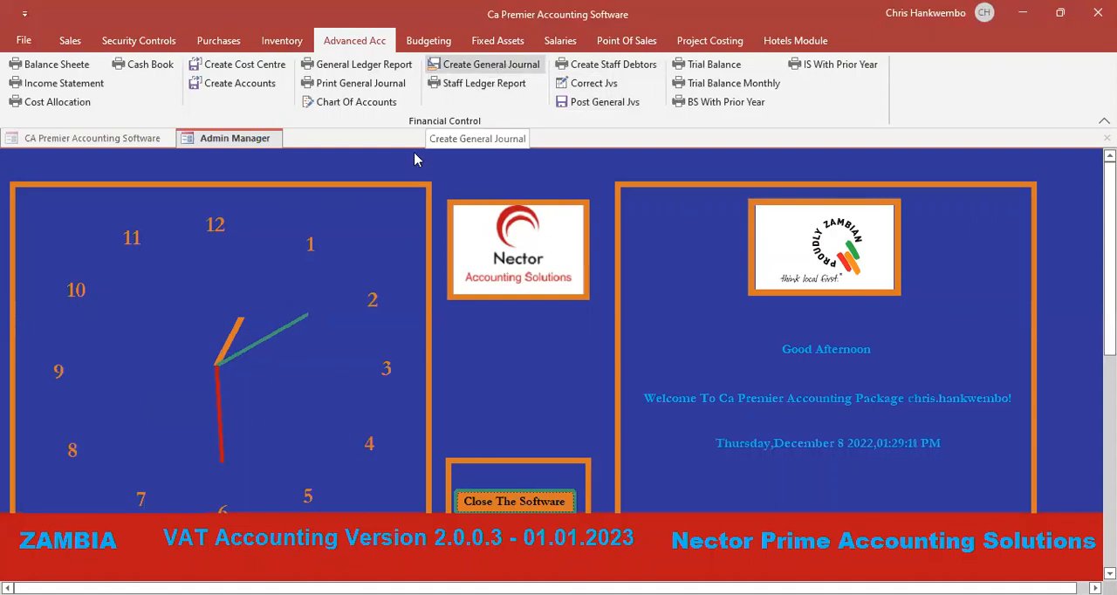
click(265, 222)
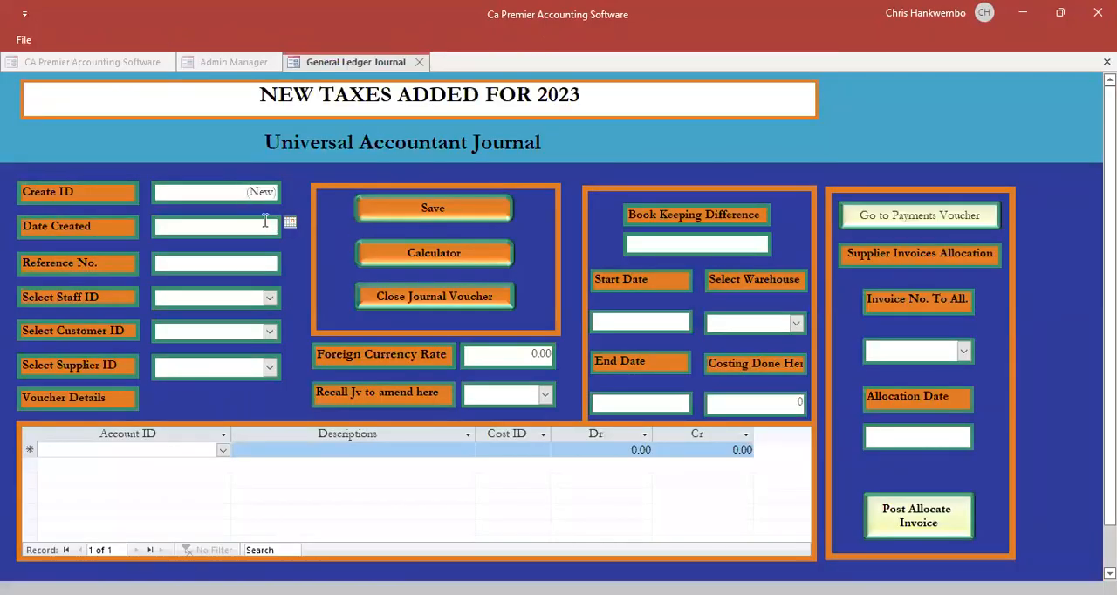
click(289, 223)
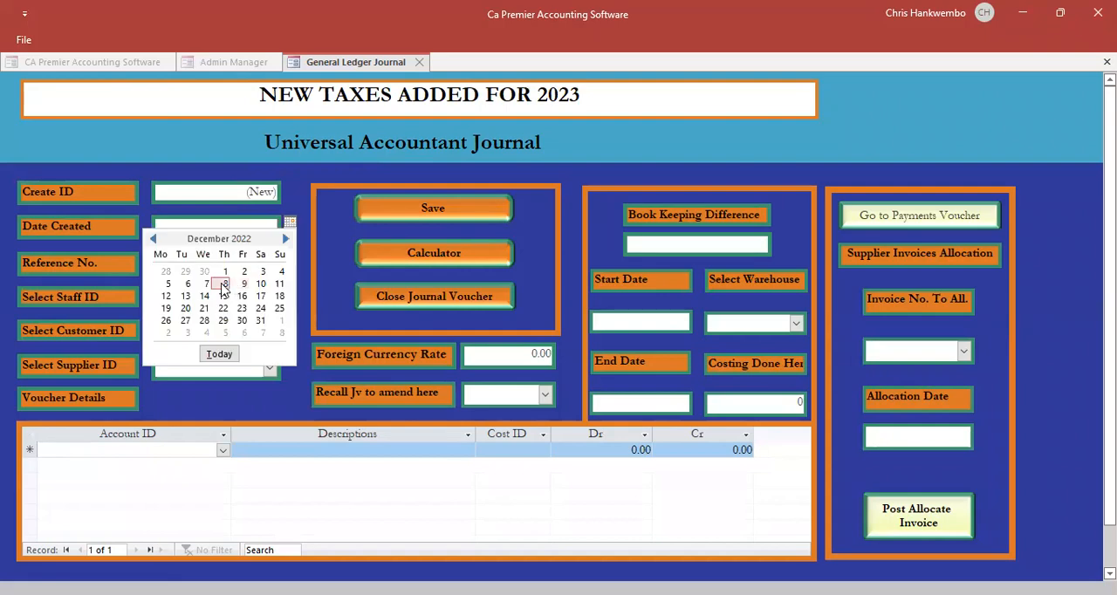
click(220, 284)
key(Tab)
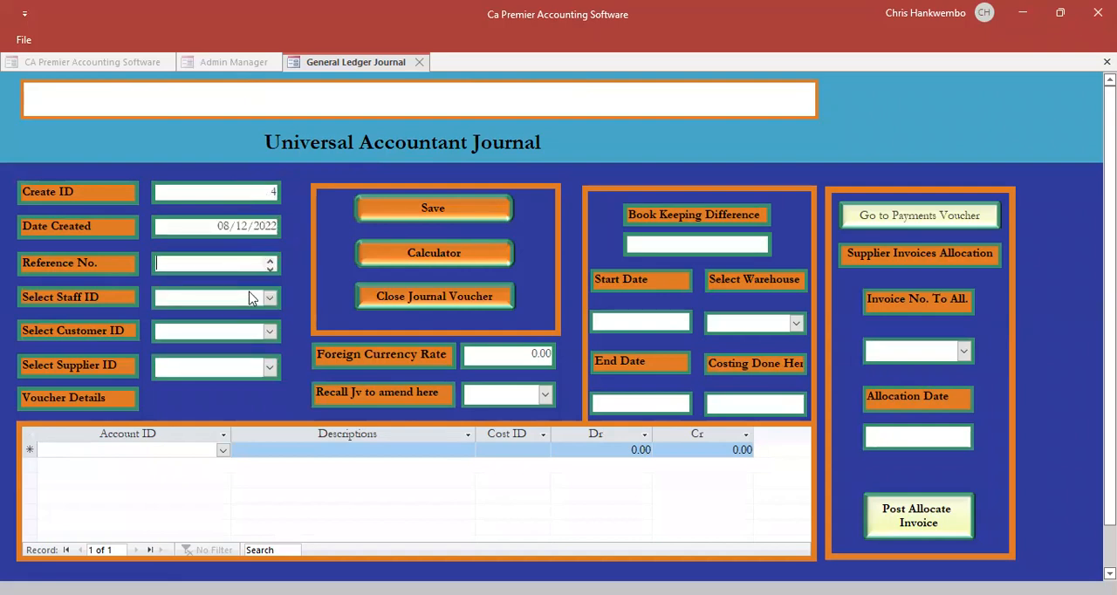
- Set the journal's reference to Zesco Bills and its foreign currency rate to 1, and select the staff debtor as supplier
text(ZEsco Bills)
key(Tab)
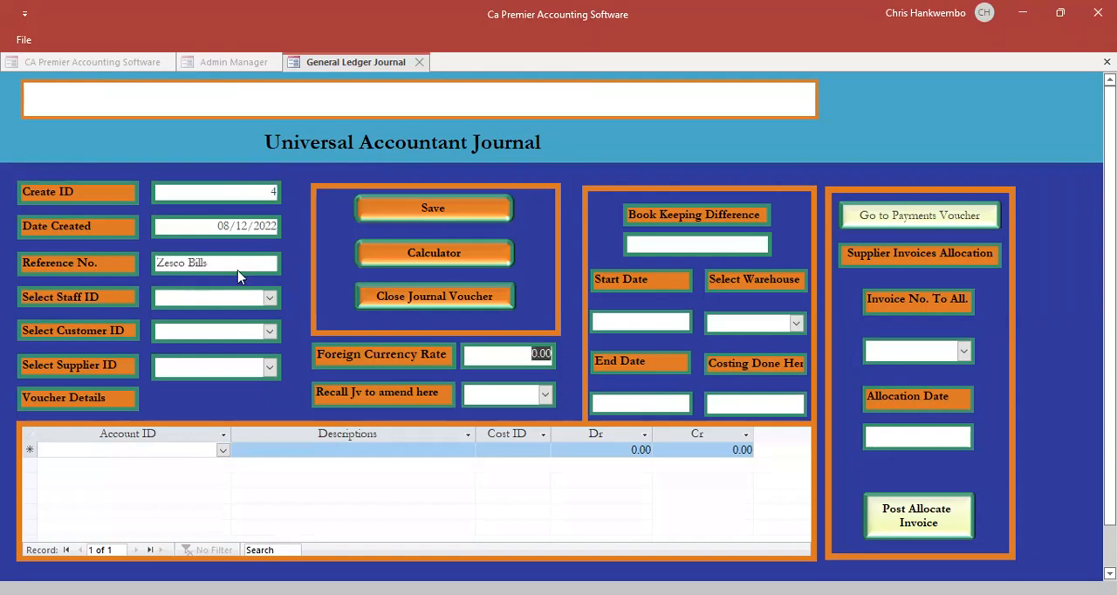
text(1)
key(Tab)
click(270, 368)
click(246, 405)
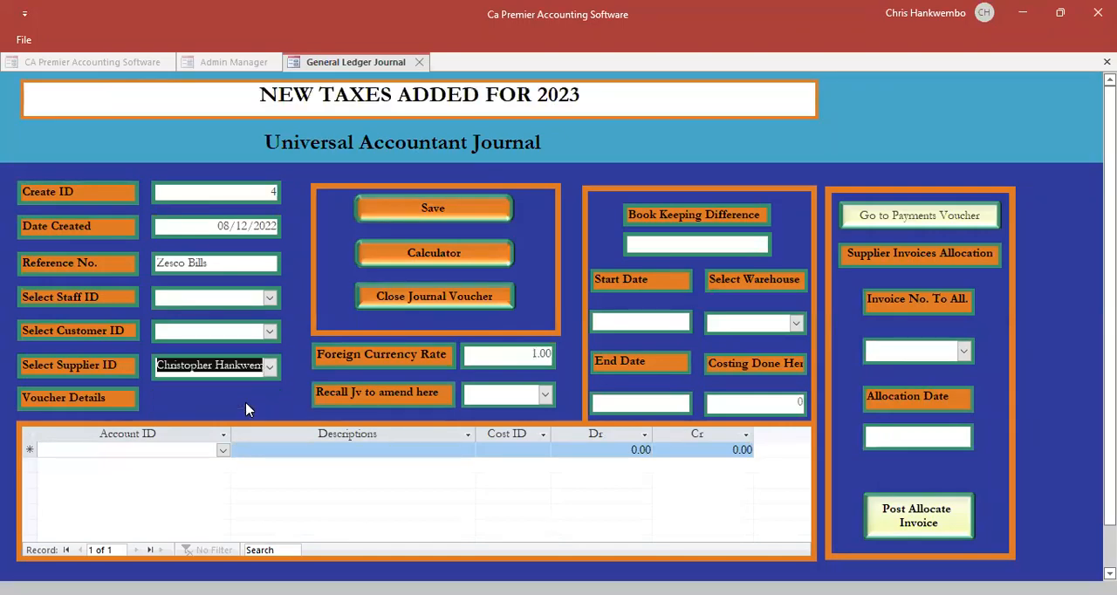
key(Tab)
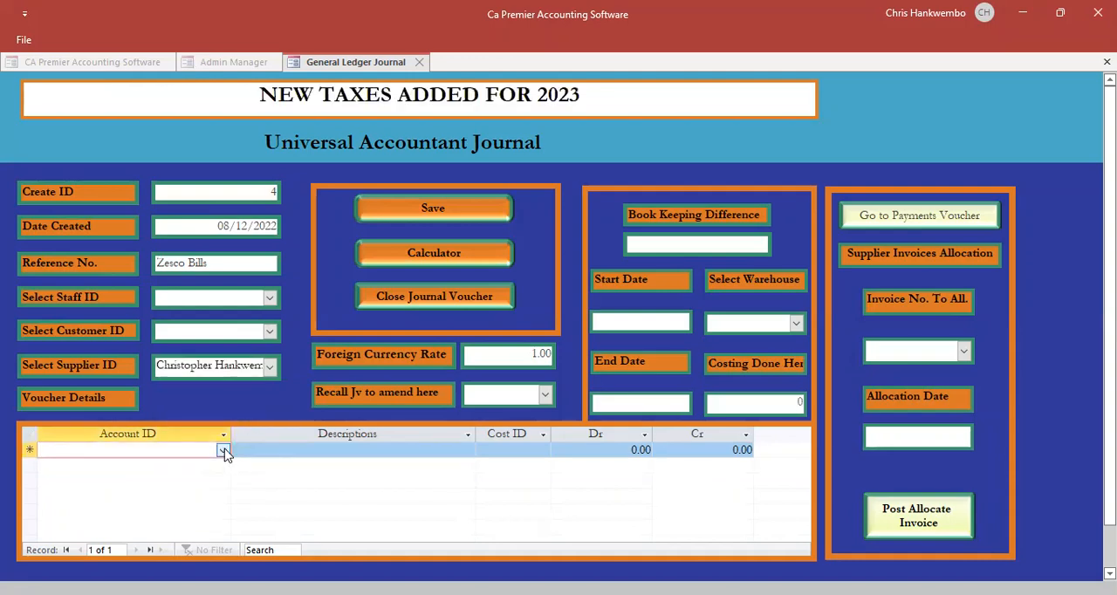
- Add an Electricity Expenses line described as Bills for november 2022 with a debit of 3,500
click(223, 451)
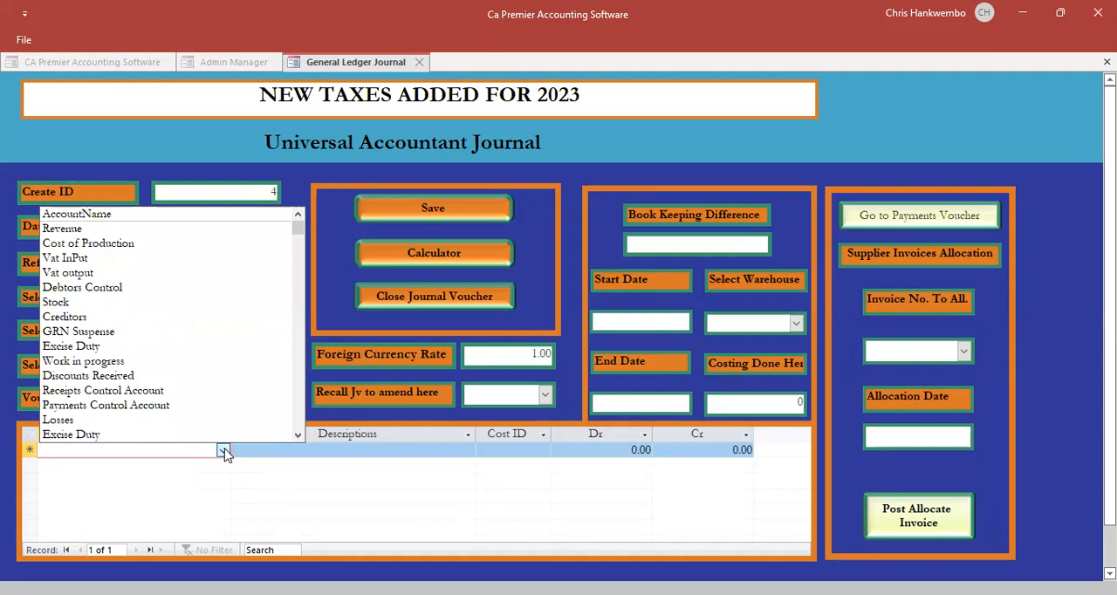
text(electricity Expenses)
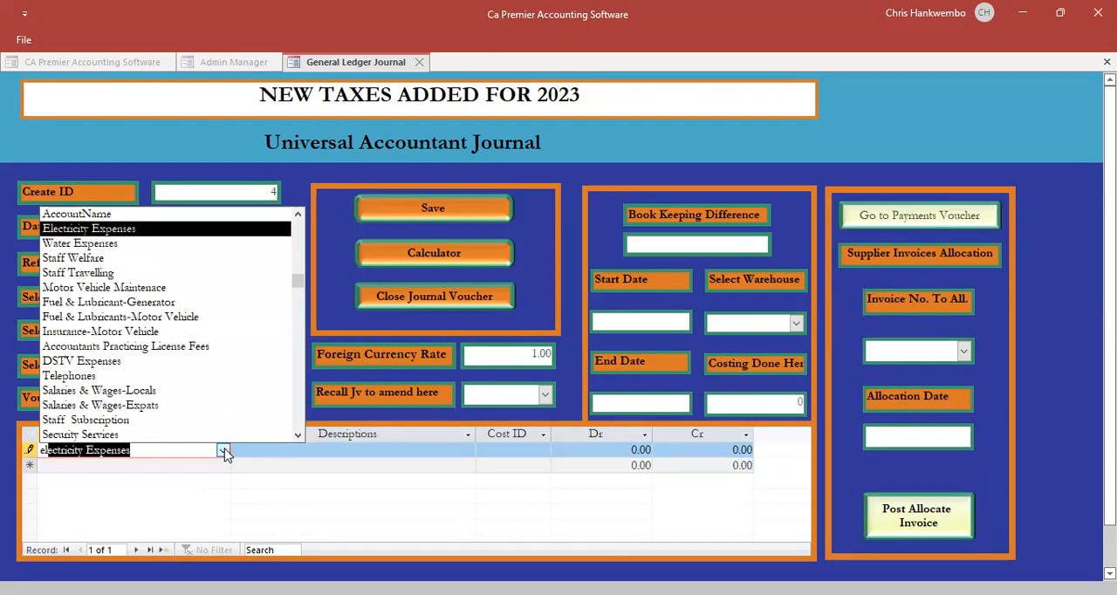
key(Return)
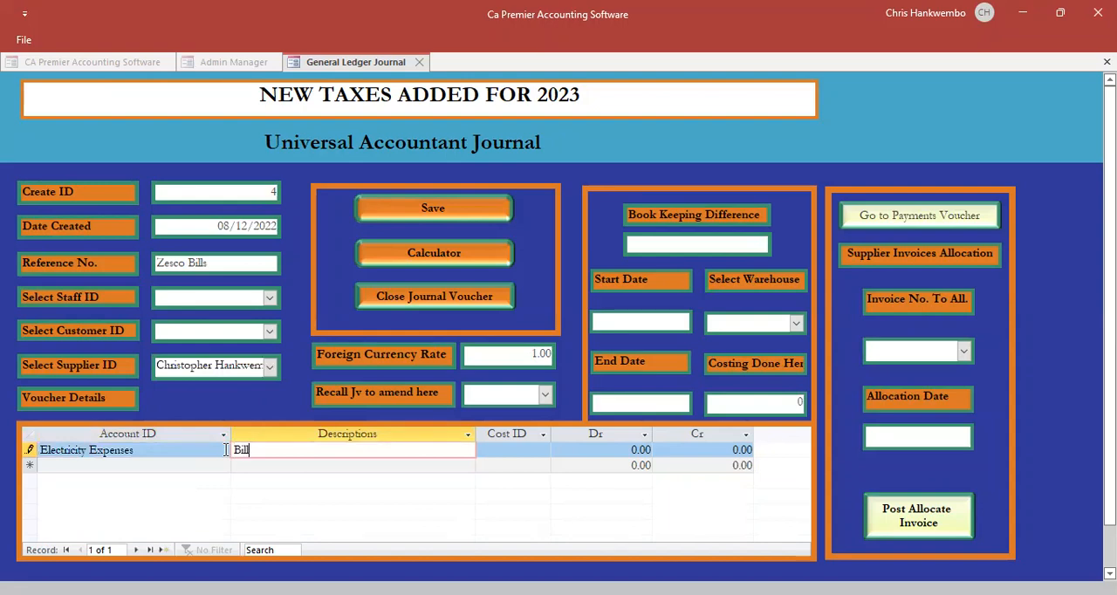
text(Bills for november 202 200)
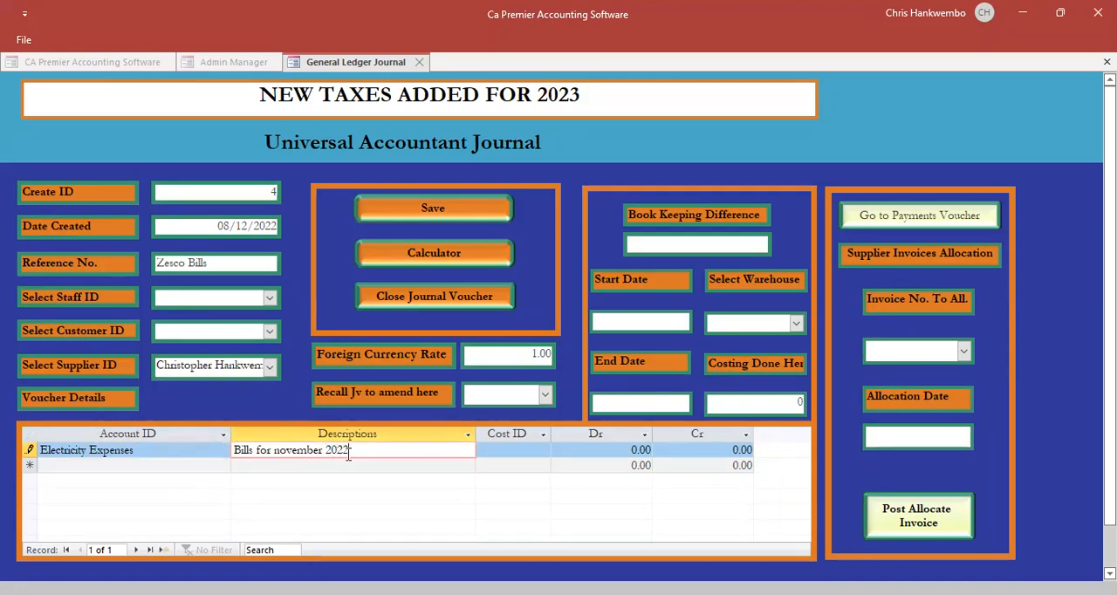
drag(350, 451, 213, 451)
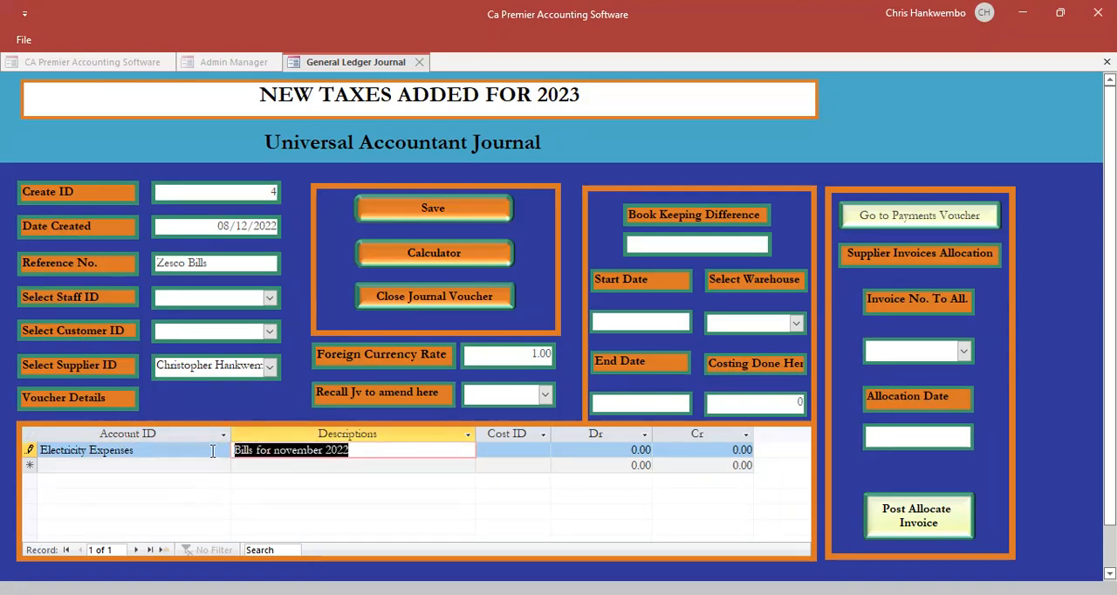
key(Tab)
key(Tab)
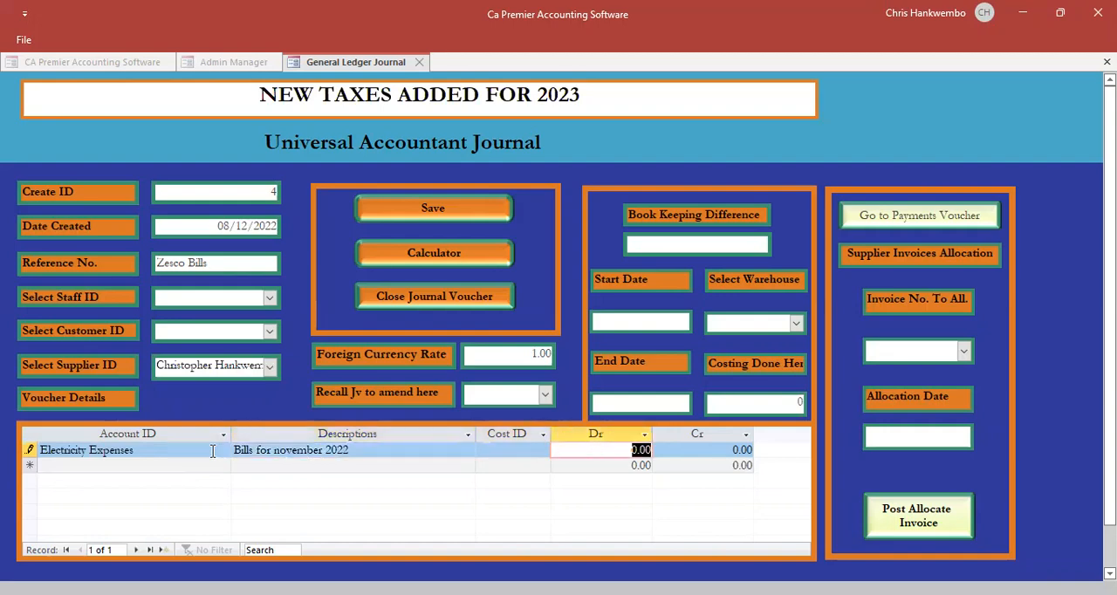
text(3500)
key(Tab)
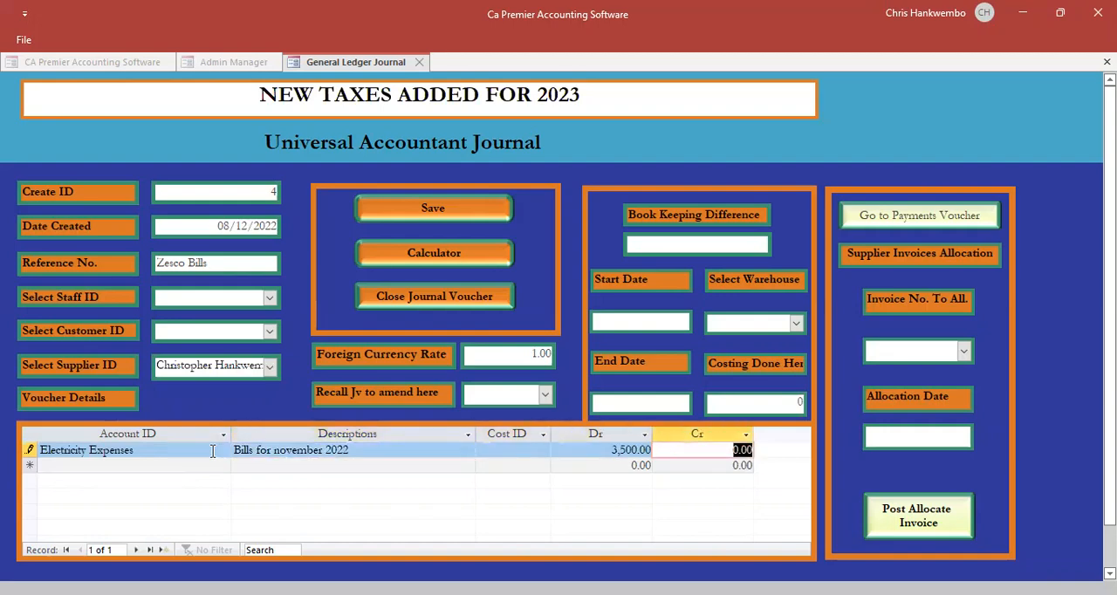
key(Tab)
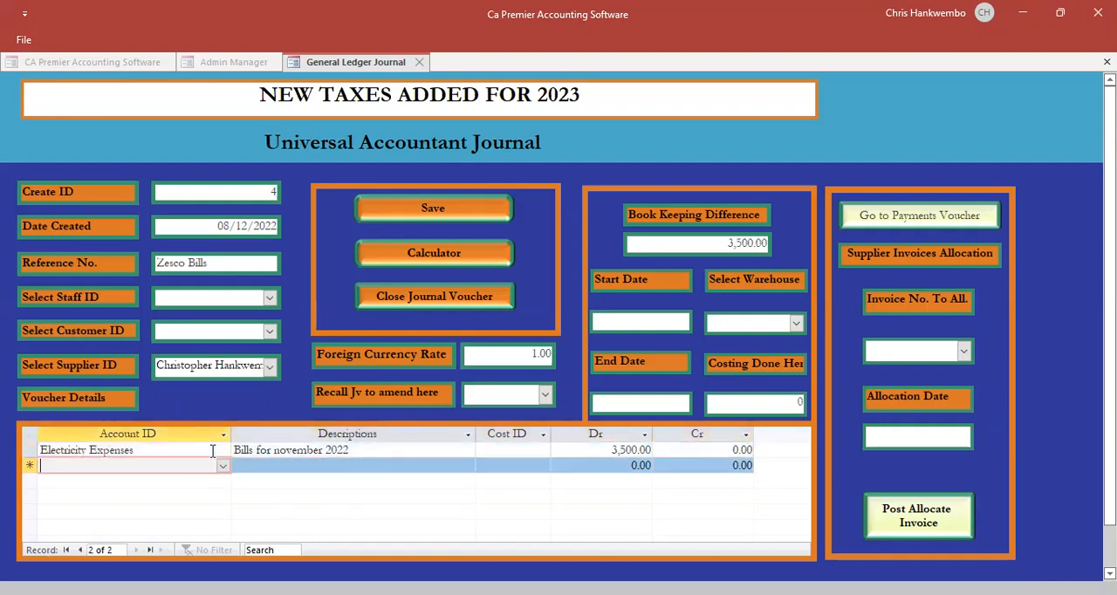
- Add a Creditors line described as Bills for november 2022 with a credit of 3,500, and save and close the journal
text(creditors)
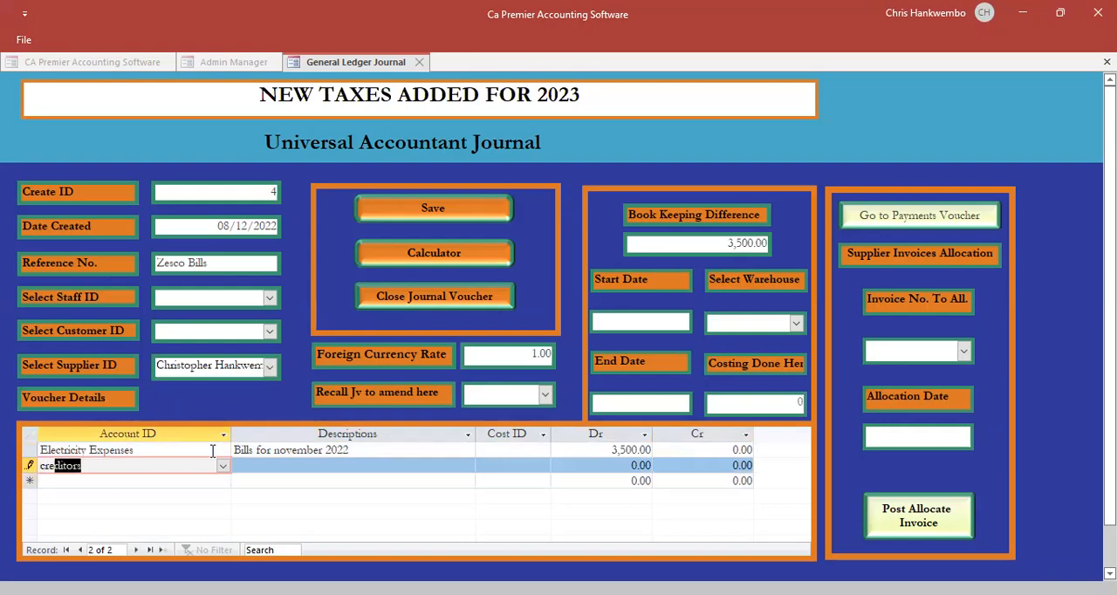
key(Tab)
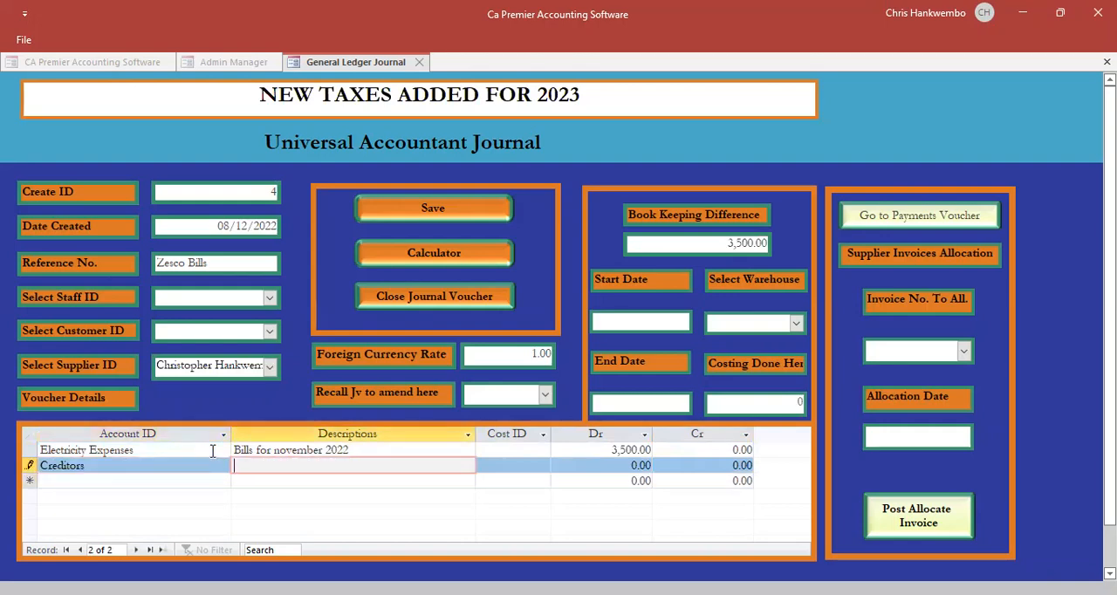
key(ctrl+apostrophe)
key(Tab)
key(Tab)
key(Tab)
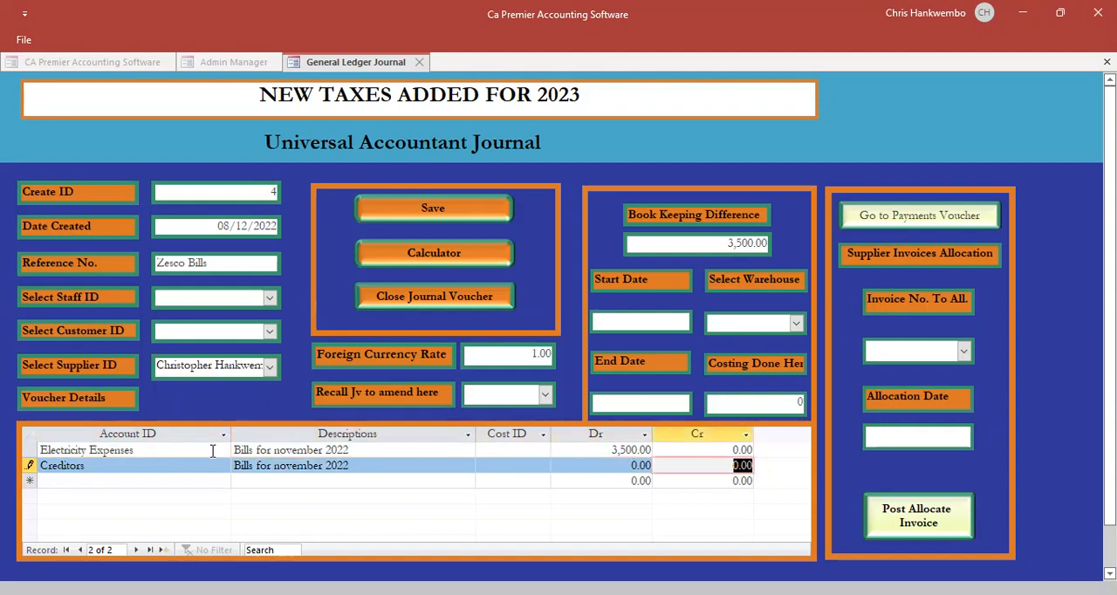
text(3500)
key(Tab)
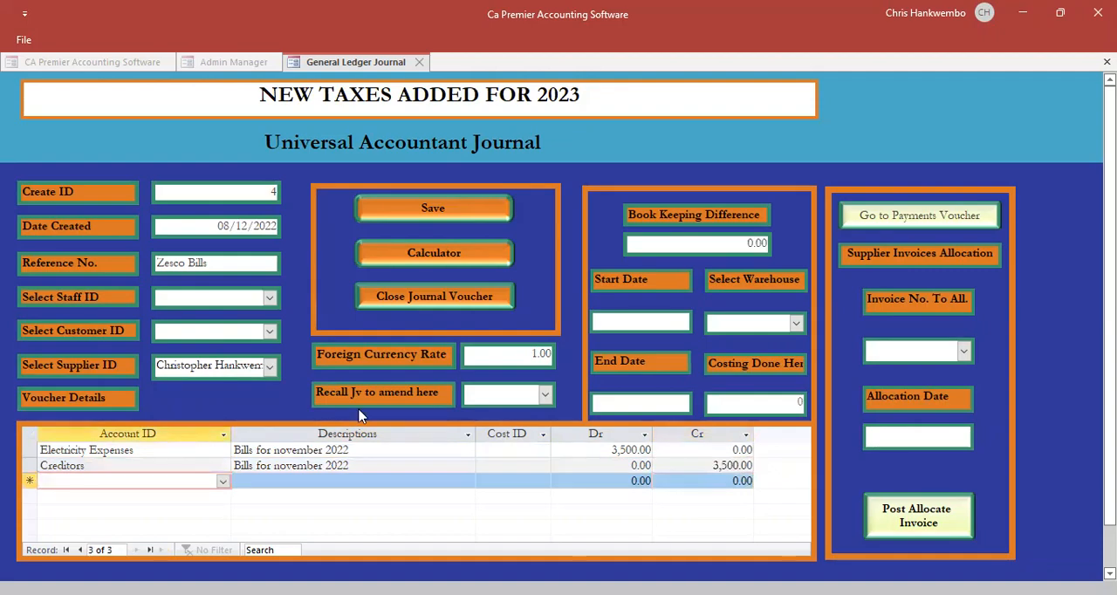
click(404, 217)
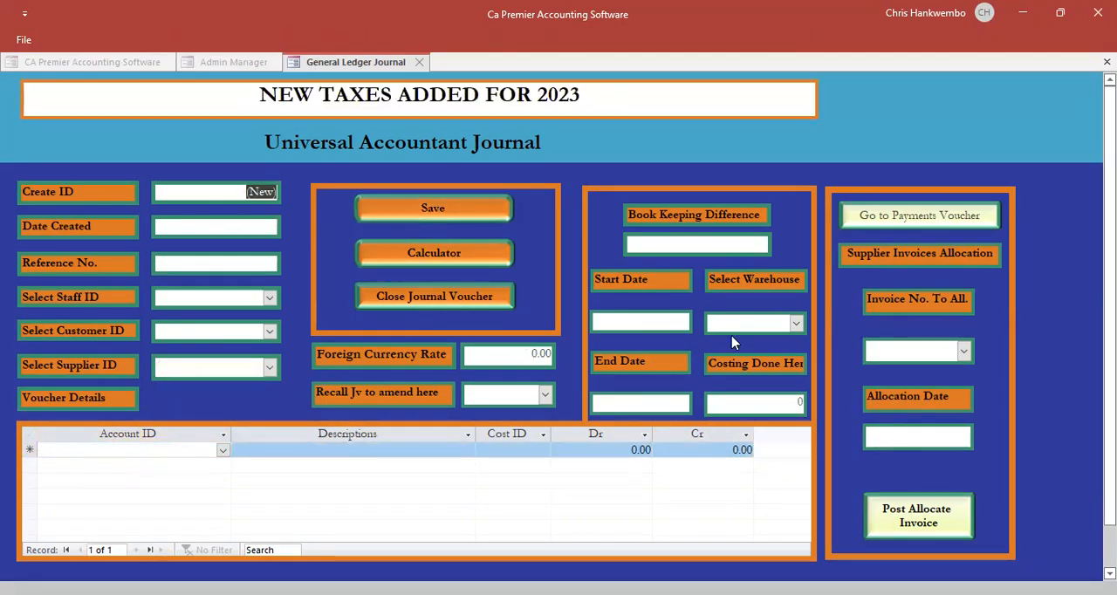
click(388, 297)
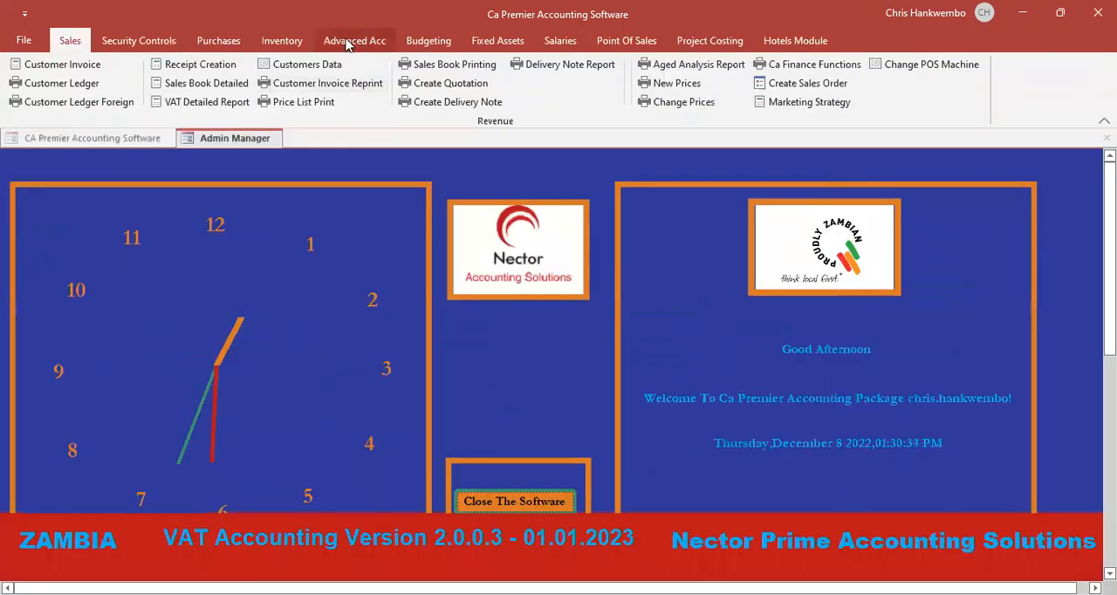
- Post general journal voucher 3 with the Posting authorization
click(349, 42)
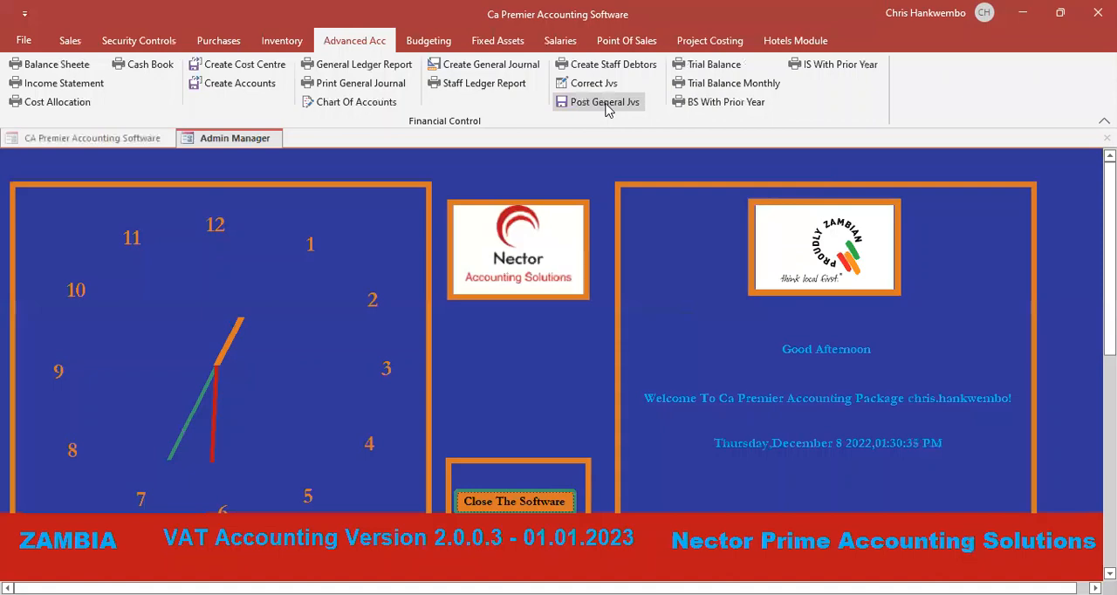
click(605, 102)
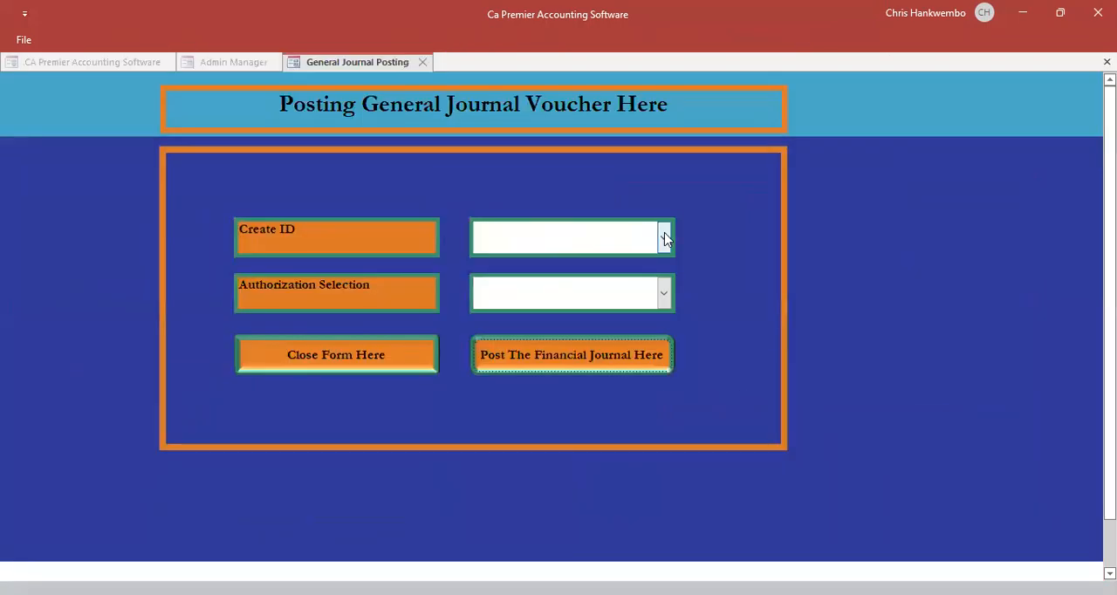
click(663, 235)
click(596, 266)
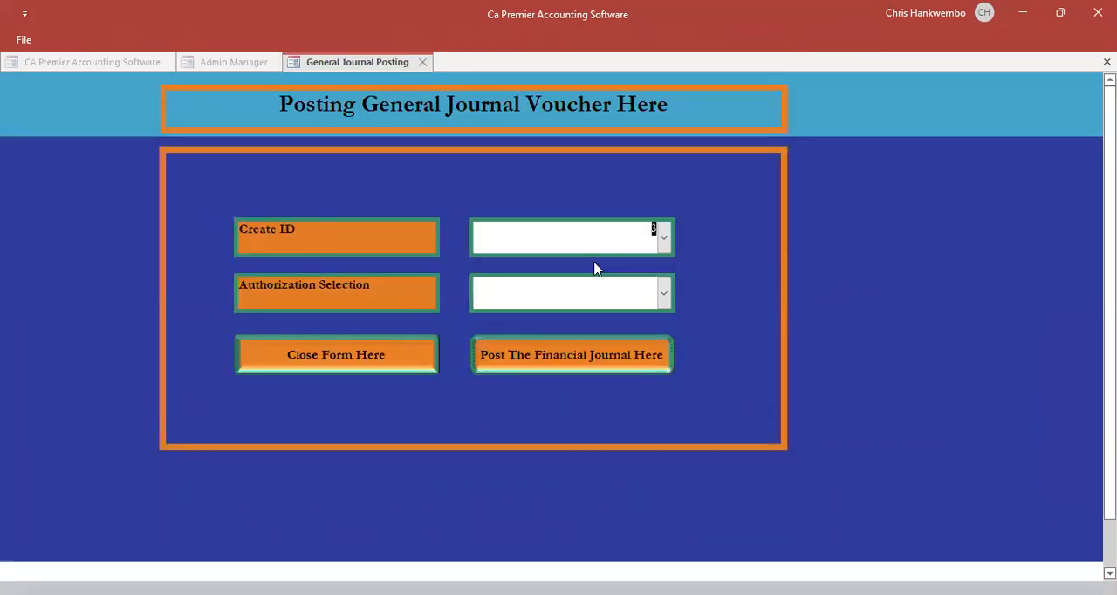
click(664, 298)
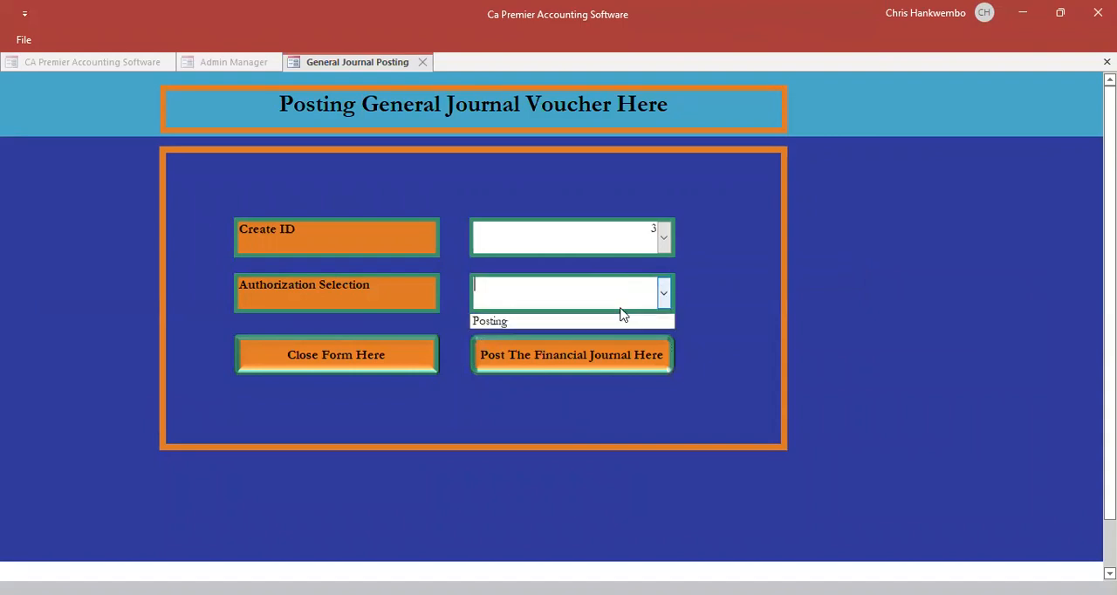
click(501, 323)
click(551, 355)
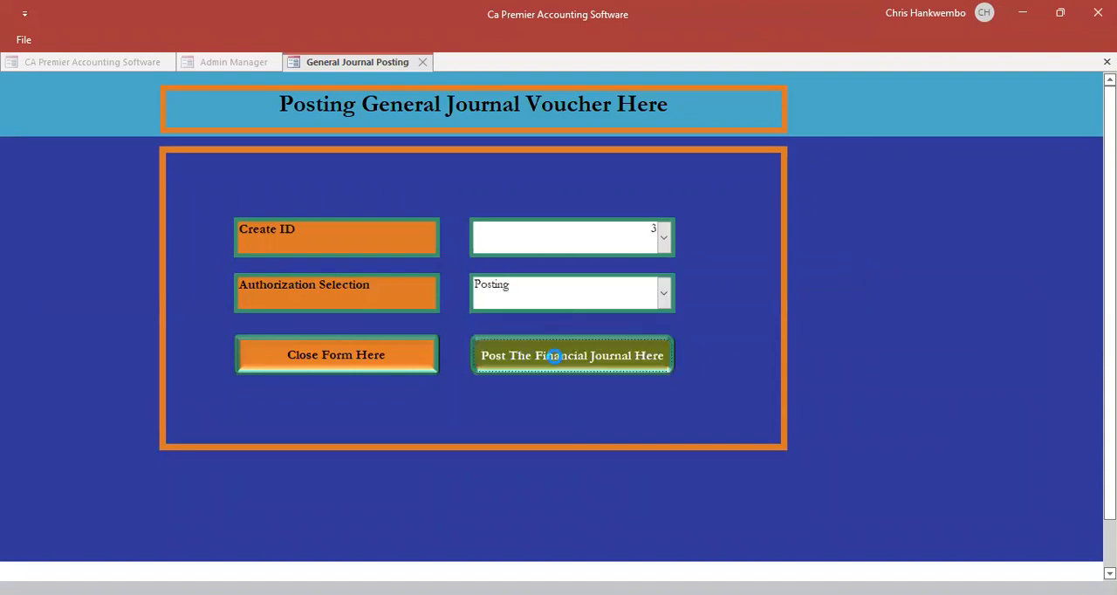
click(598, 369)
- Post general journal voucher 4 with the Posting authorization and close the posting form
click(665, 238)
click(564, 269)
click(663, 299)
click(534, 323)
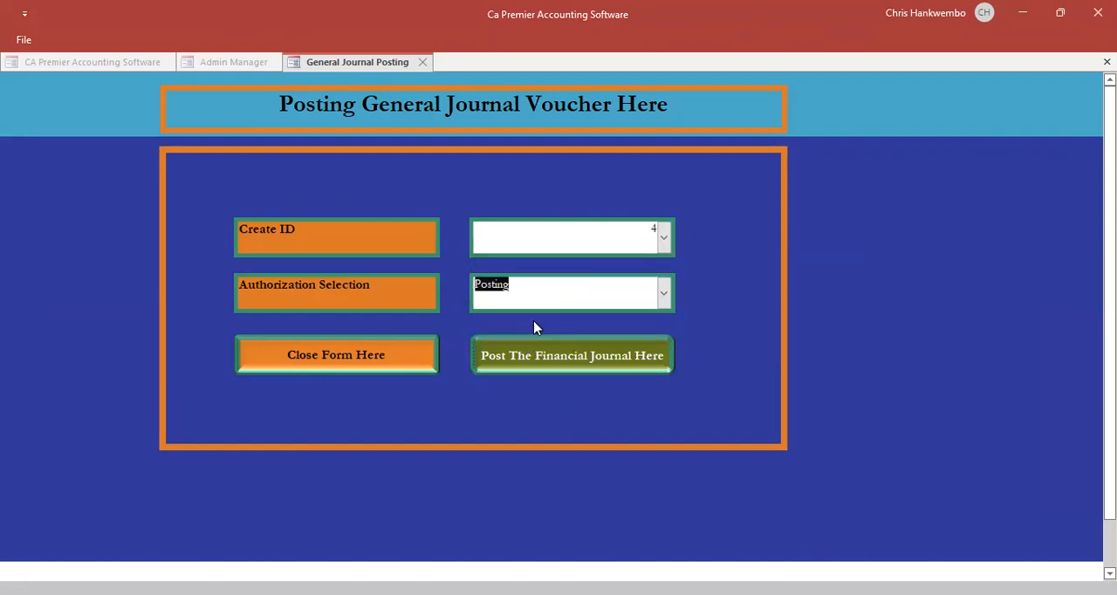
click(549, 347)
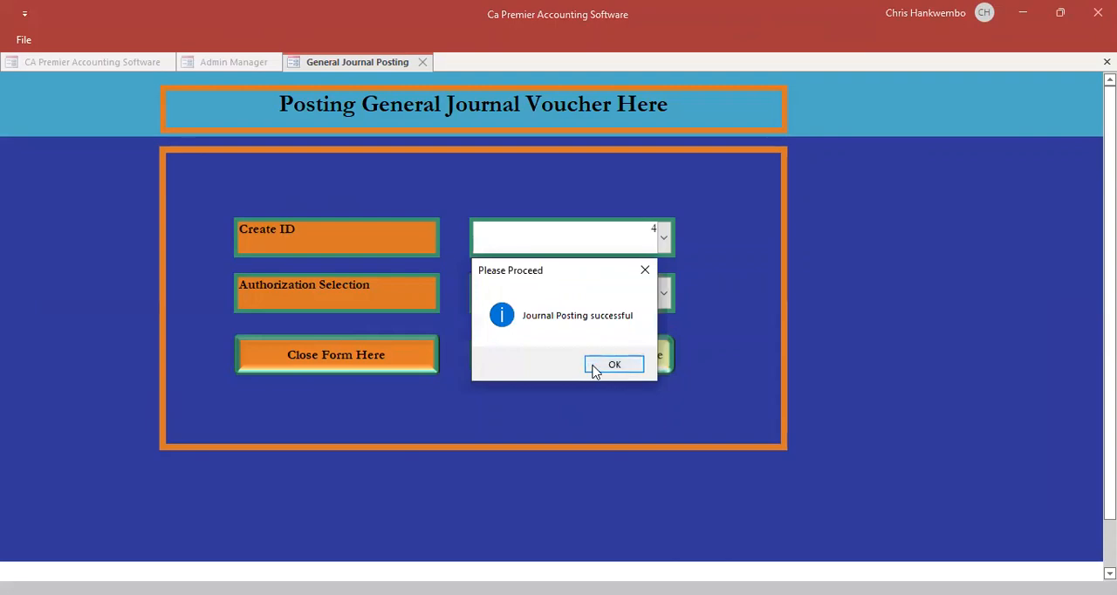
click(594, 369)
click(311, 356)
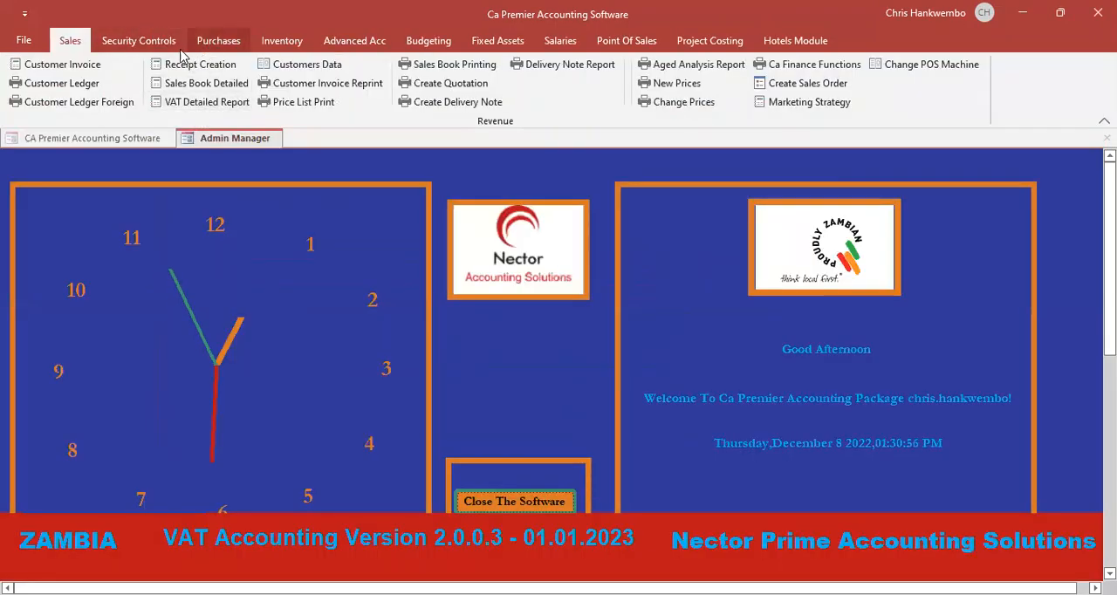
- Open the supplier ledger report and set its period from 01/12/2022 to 29/12/2022
click(238, 45)
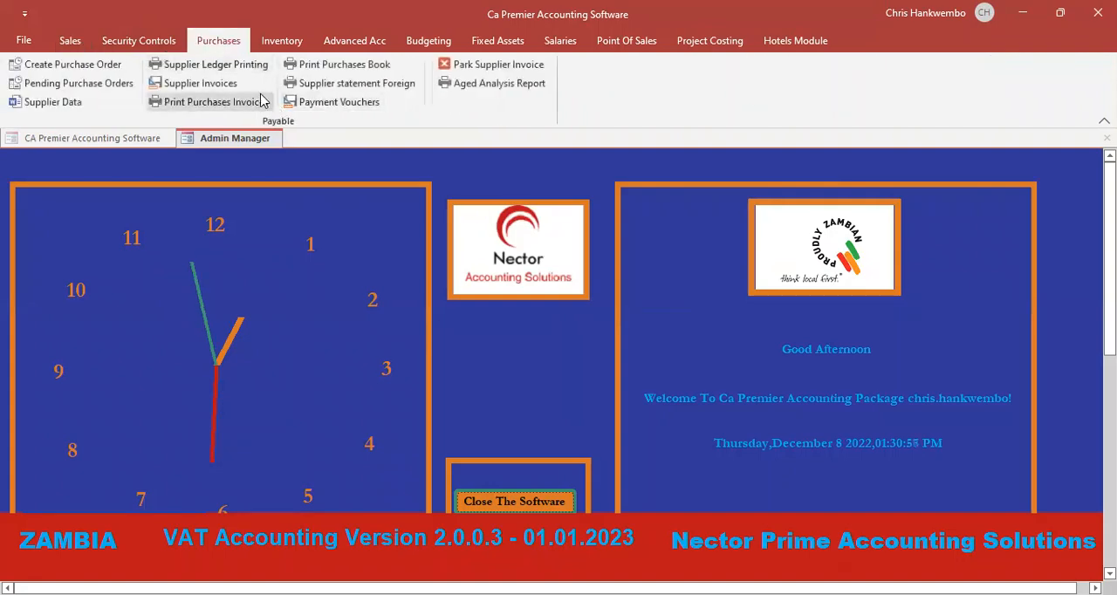
click(215, 68)
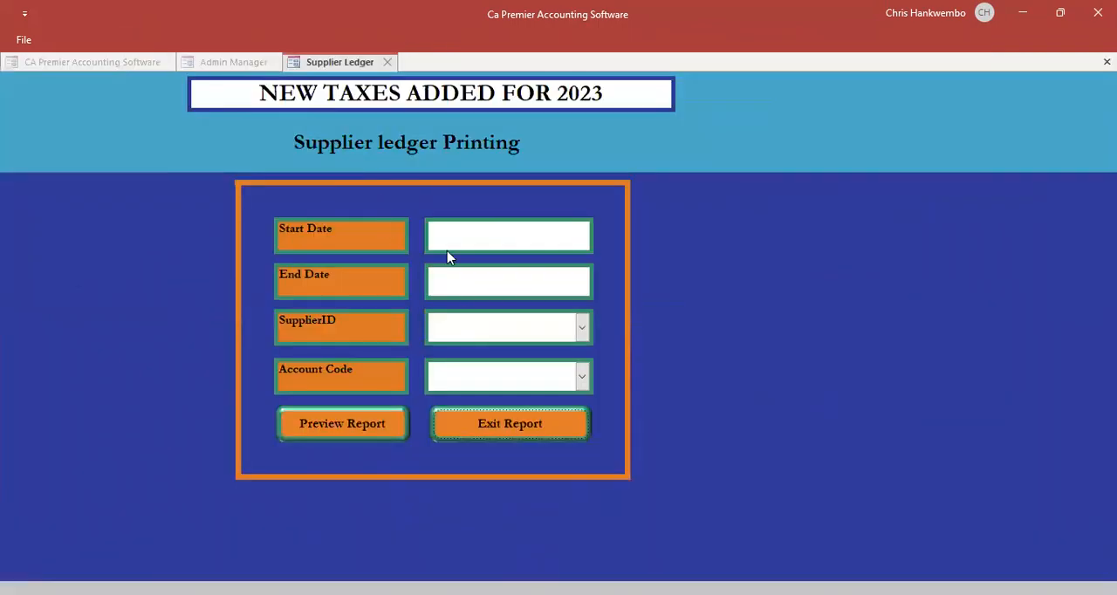
click(515, 245)
click(603, 226)
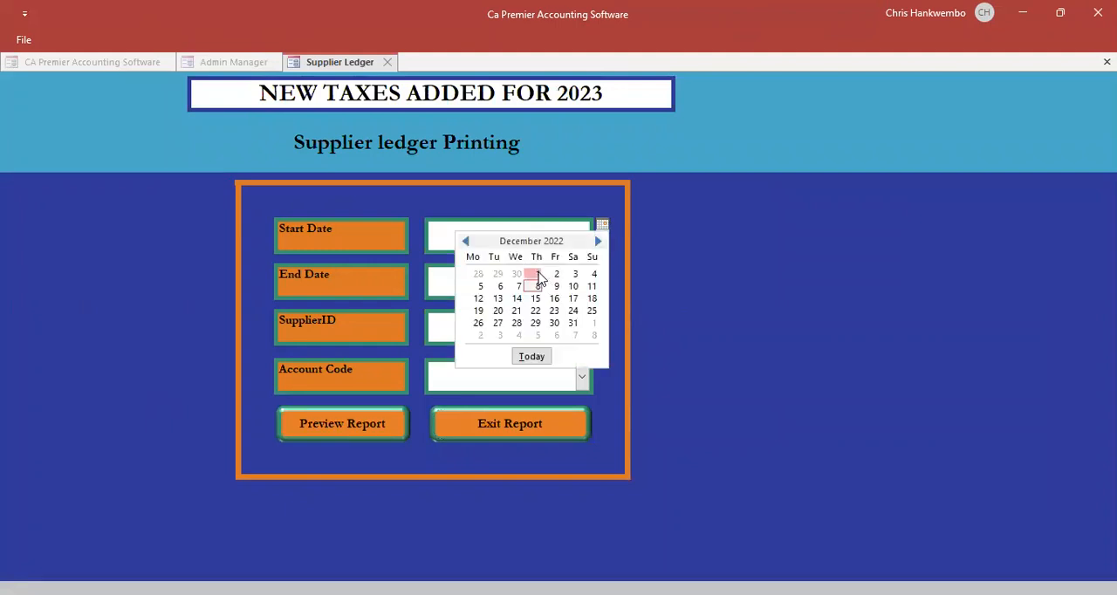
click(538, 276)
click(561, 281)
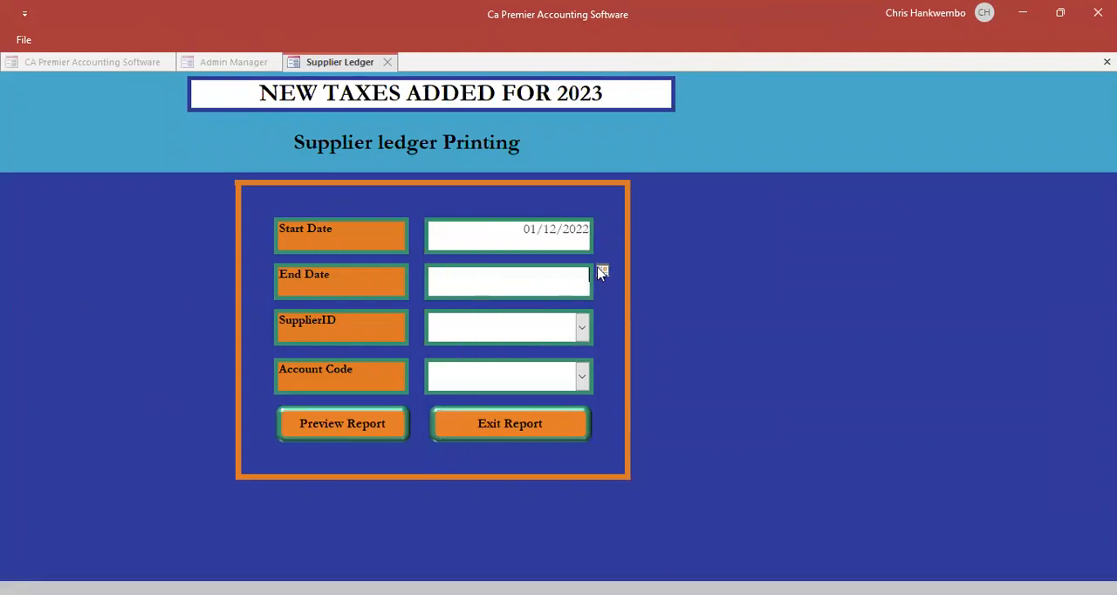
click(533, 367)
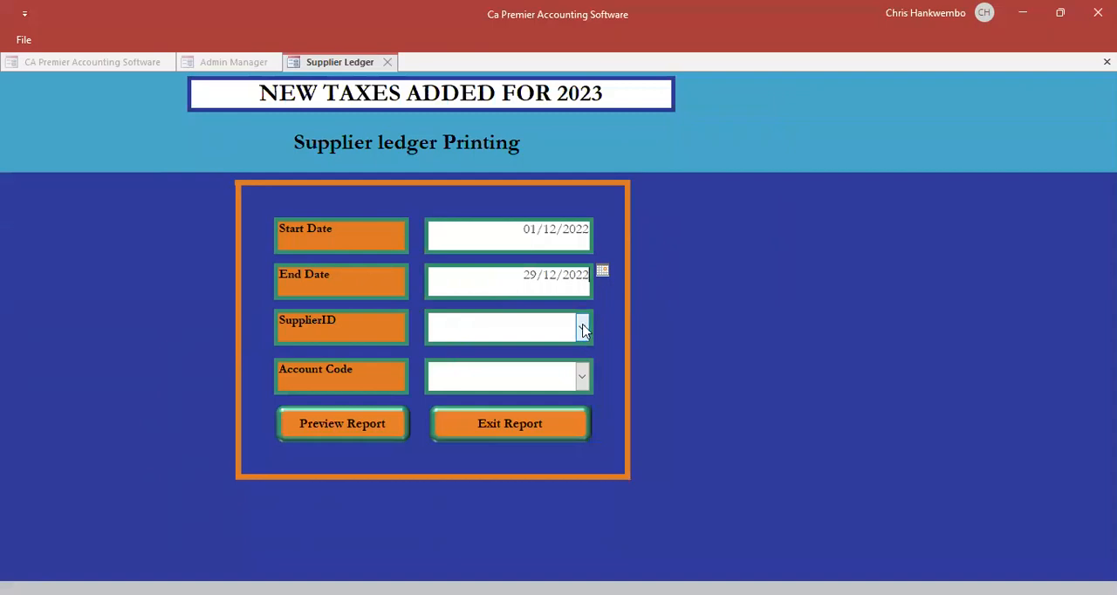
- Select the staff debtor as supplier and Creditors as account code, and preview the supplier ledger
click(583, 329)
click(524, 358)
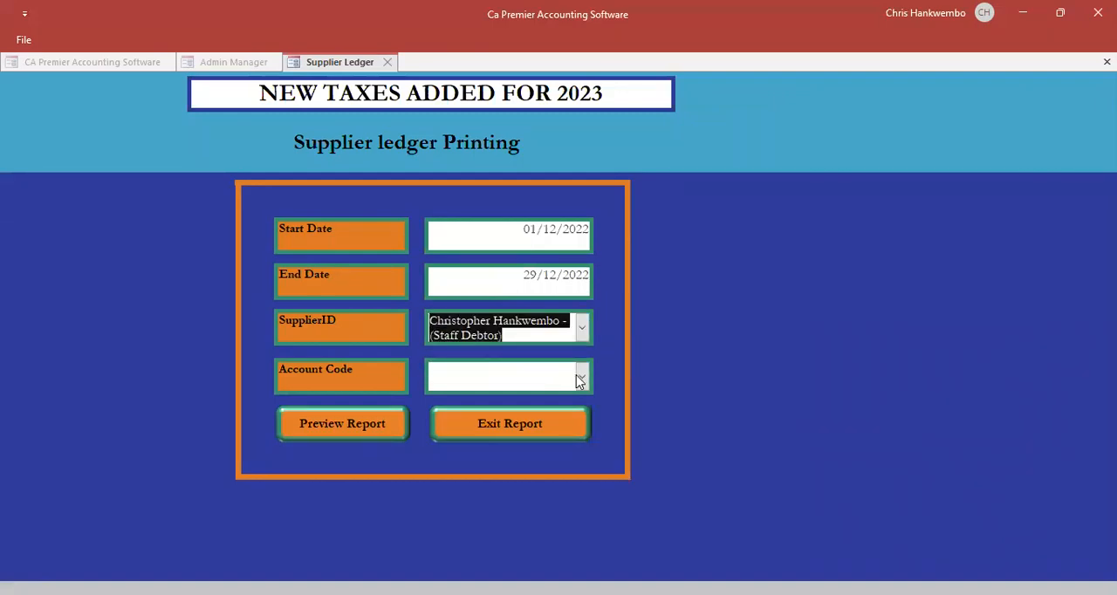
click(581, 377)
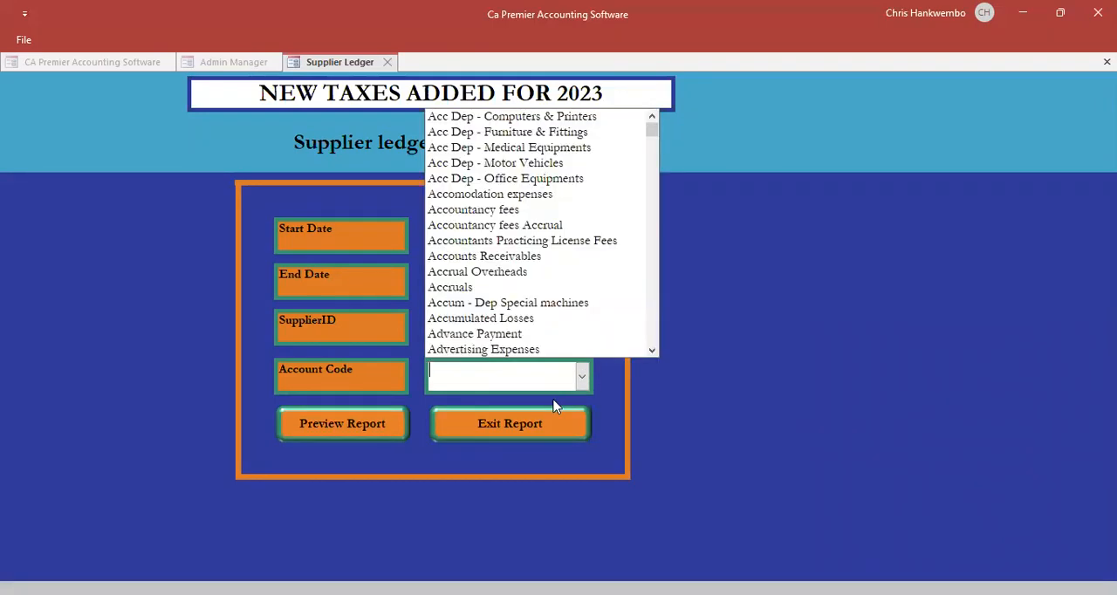
text(creditors)
key(Return)
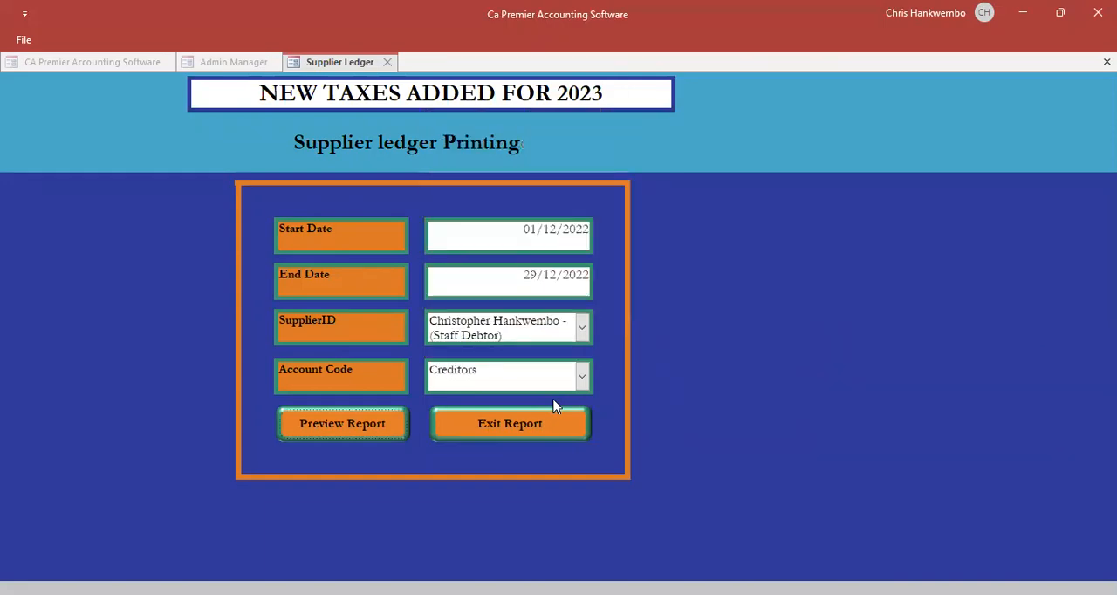
click(345, 423)
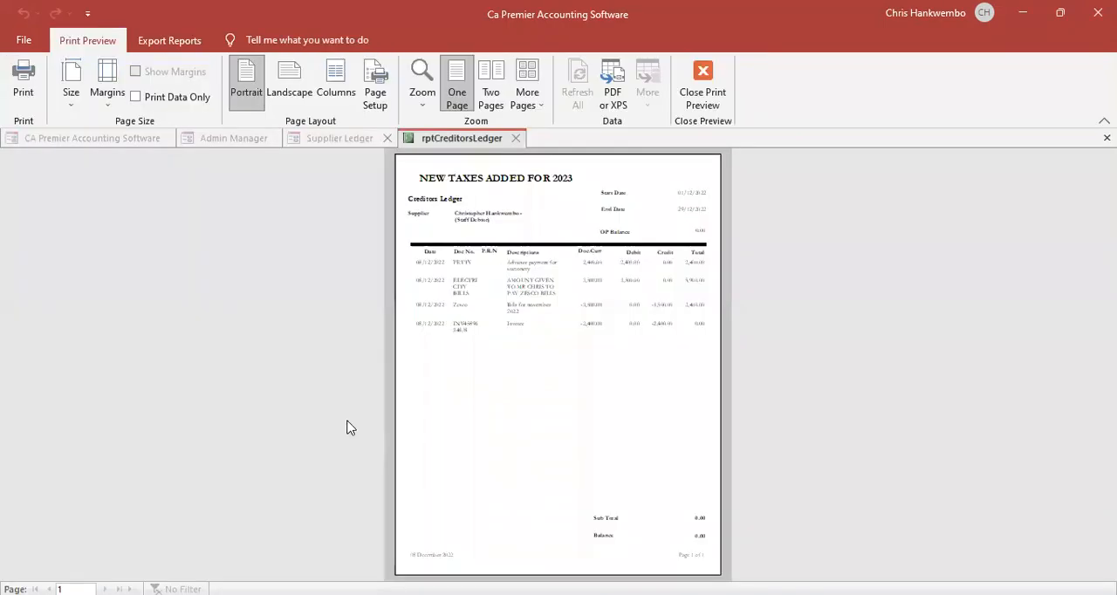
- Check the staff debtor's advance and clearing entries in the creditors ledger, and close the report and its form
click(532, 294)
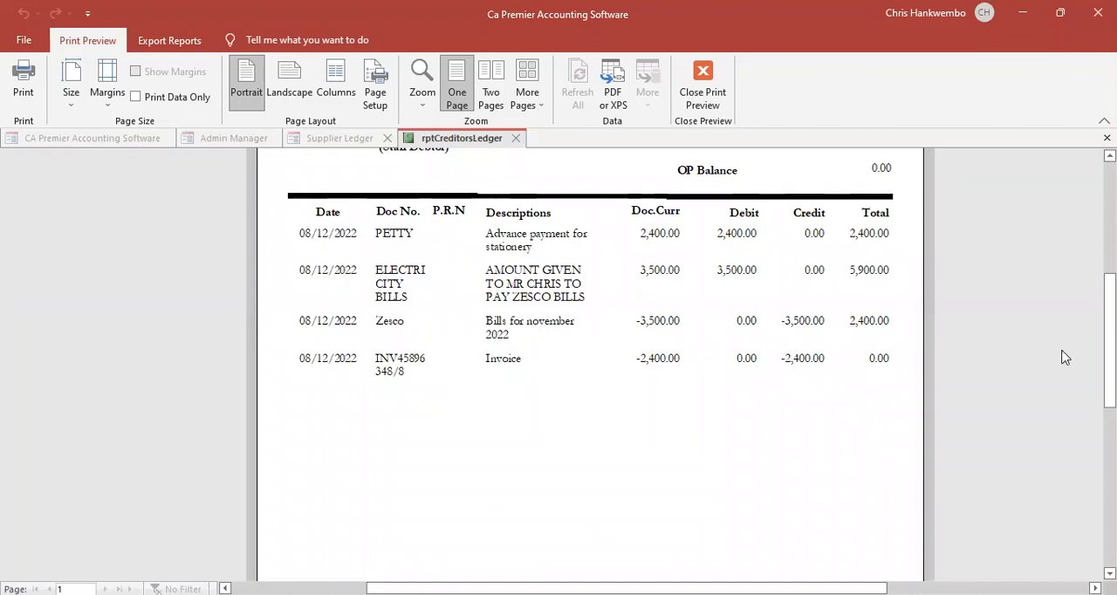
drag(1109, 341, 1087, 351)
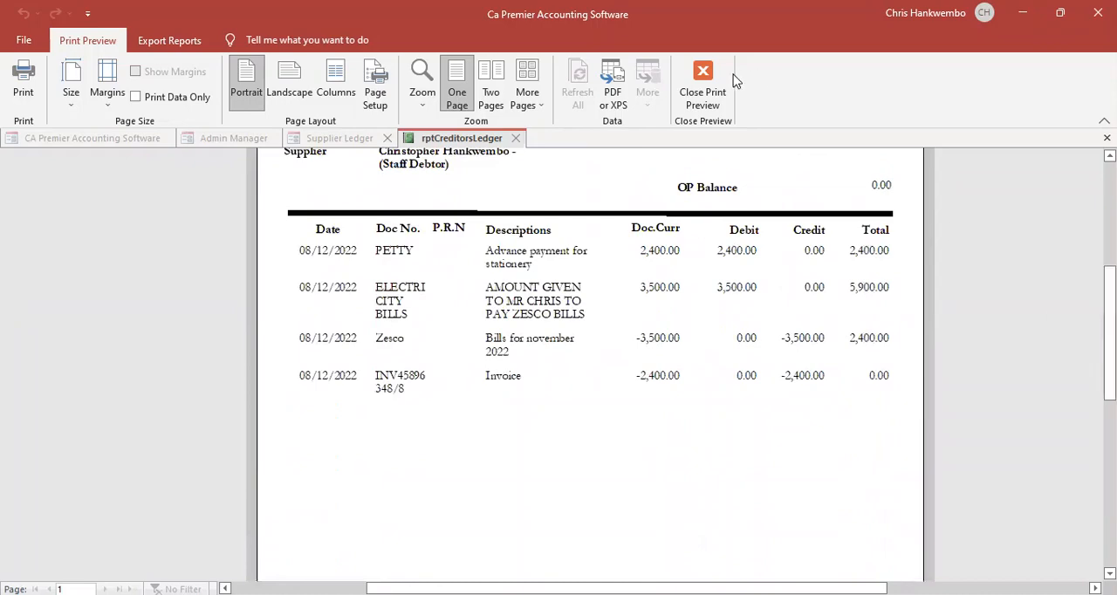
click(702, 87)
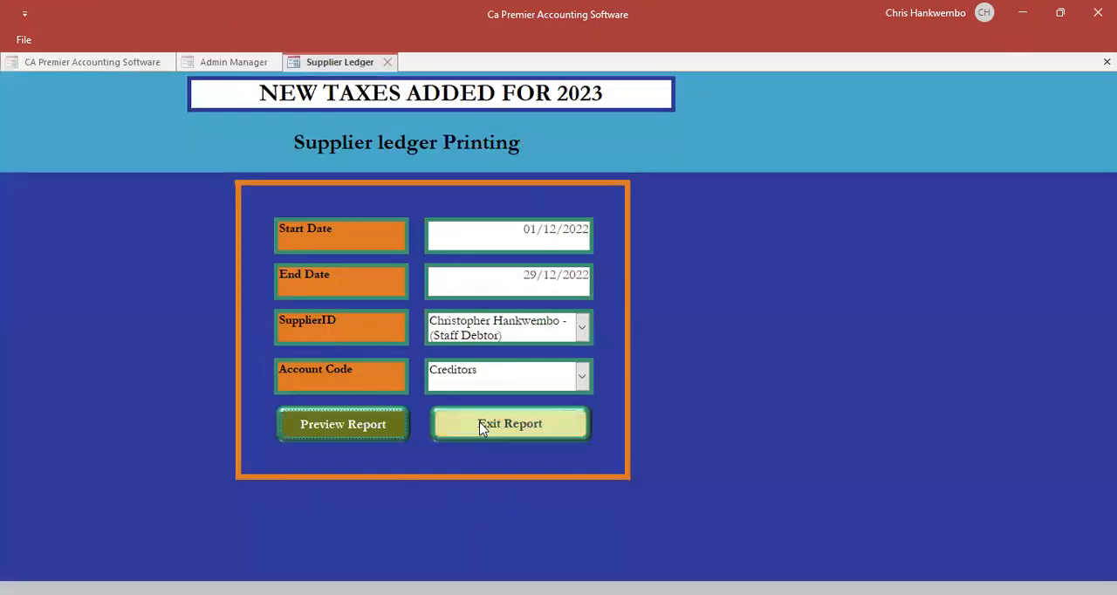
click(485, 427)
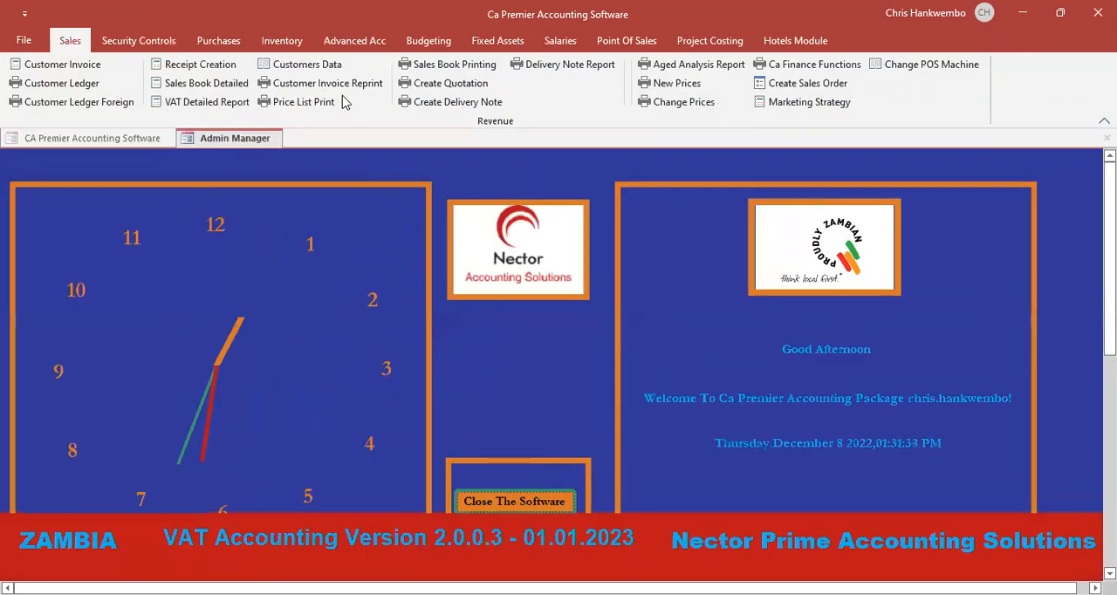
- Preview the trial balance with 22/12/2022 as the month end to print
click(350, 39)
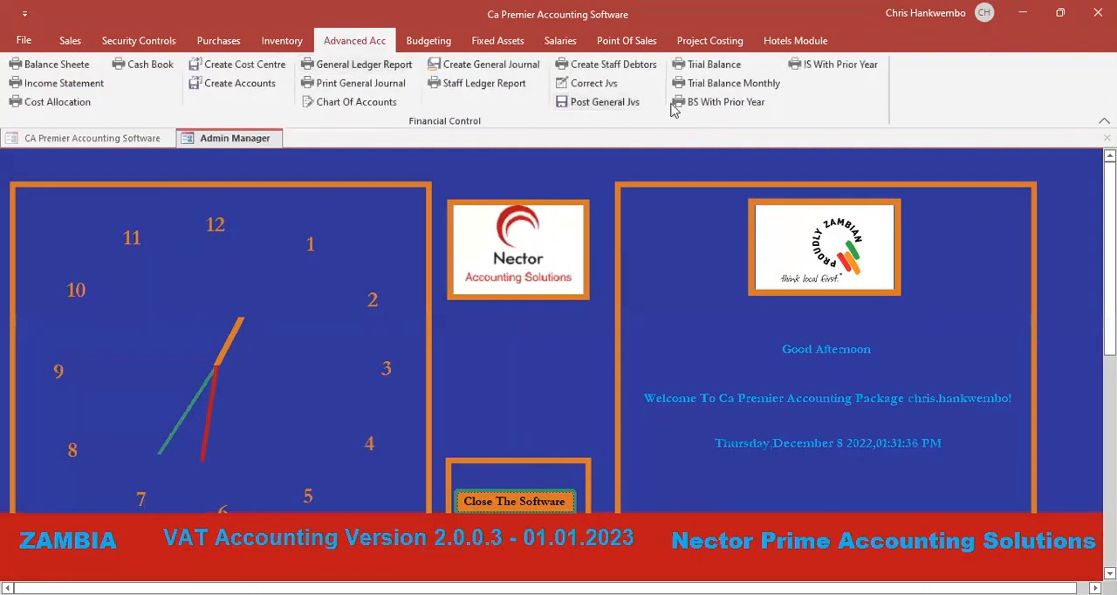
click(714, 66)
click(516, 260)
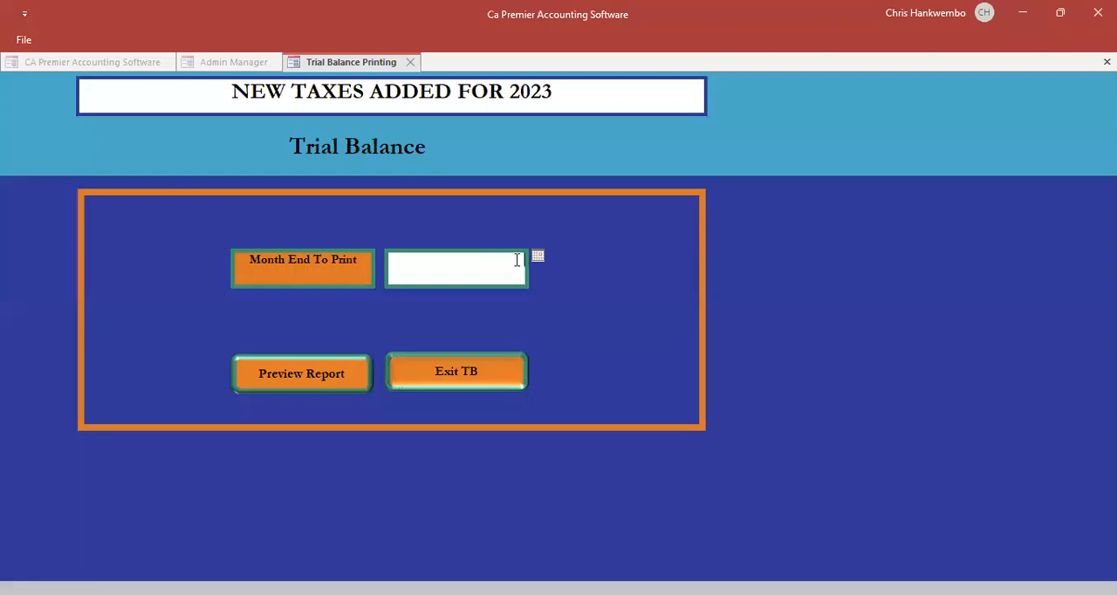
click(537, 258)
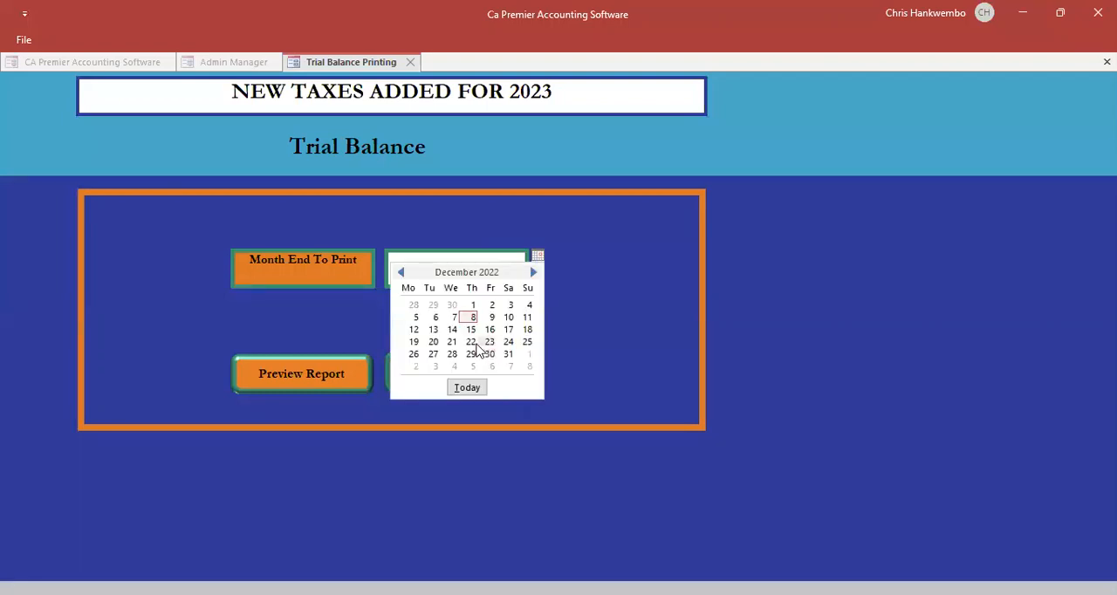
click(472, 342)
click(321, 377)
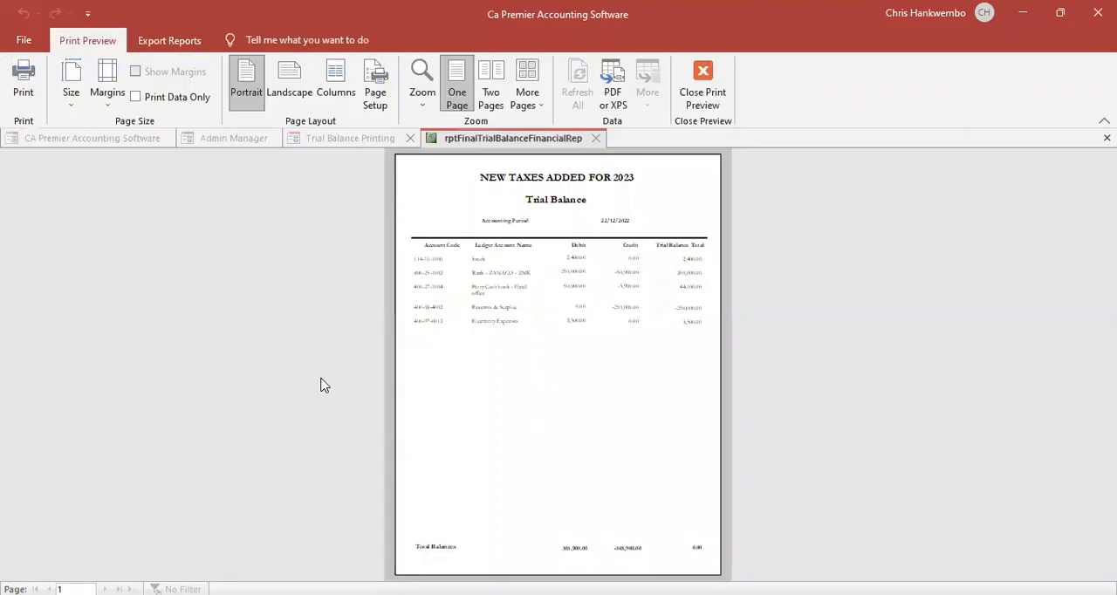
- Review the ledger account balances in the trial balance, and close the report and its form
click(581, 298)
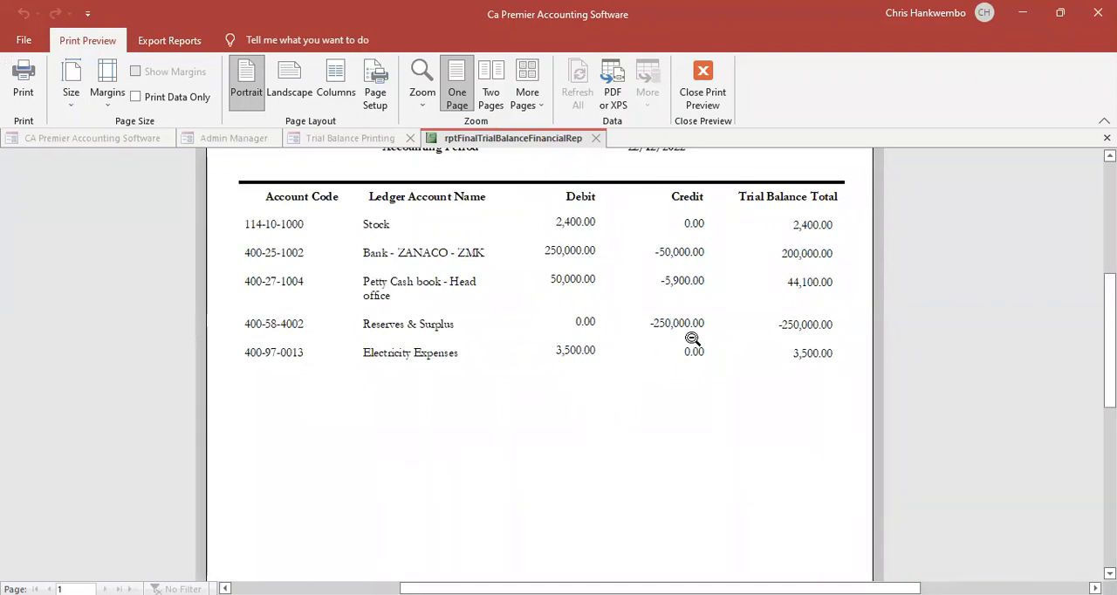
click(696, 91)
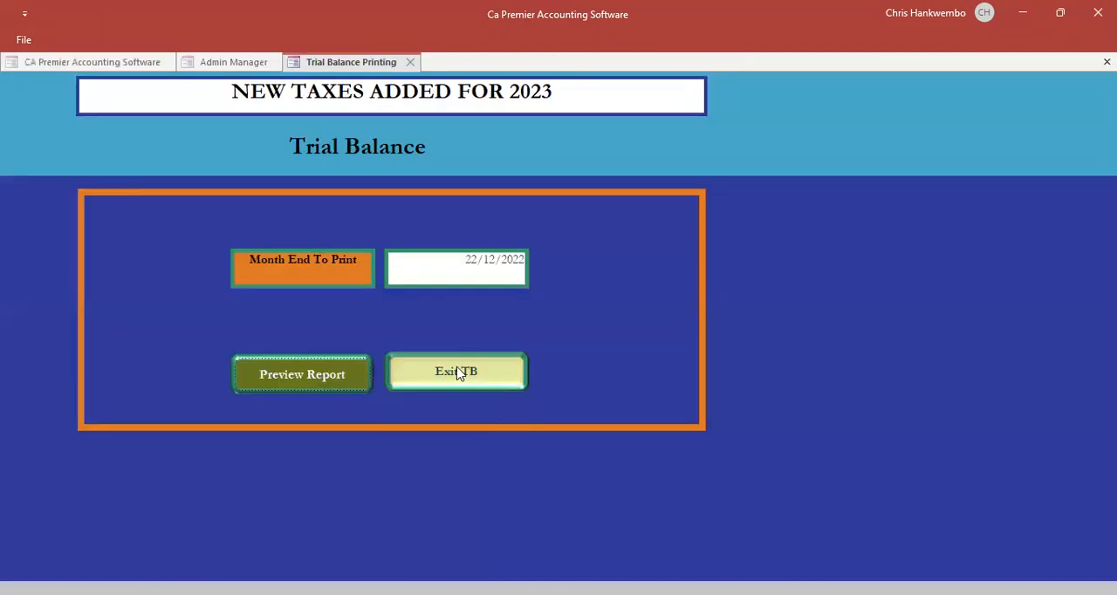
click(521, 371)
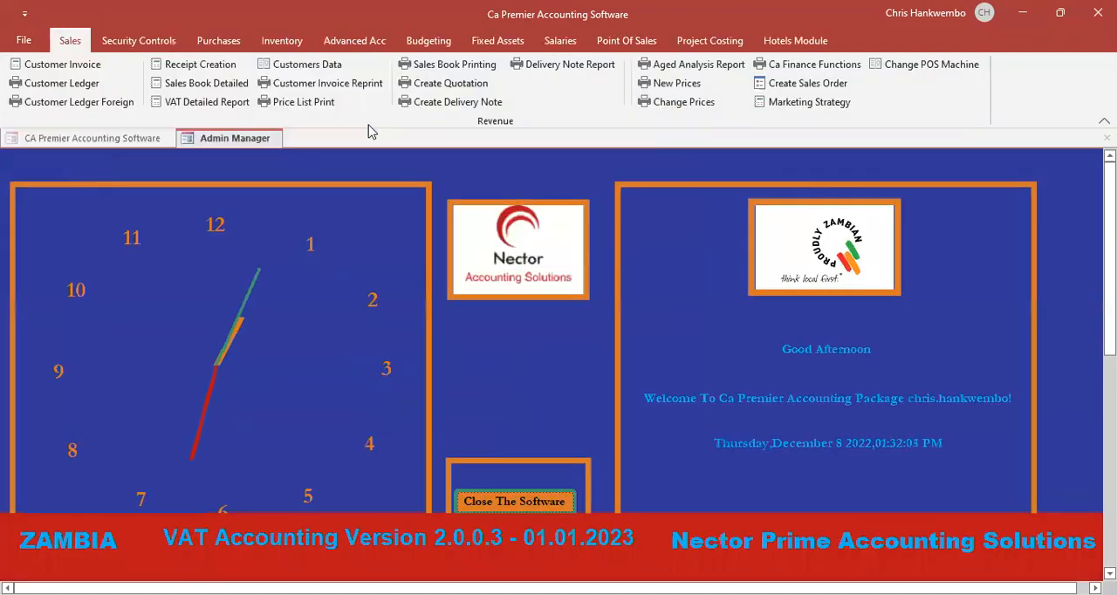
- Open the cash book report and set its period from 01/12/2022 to 31/12/2022
click(349, 40)
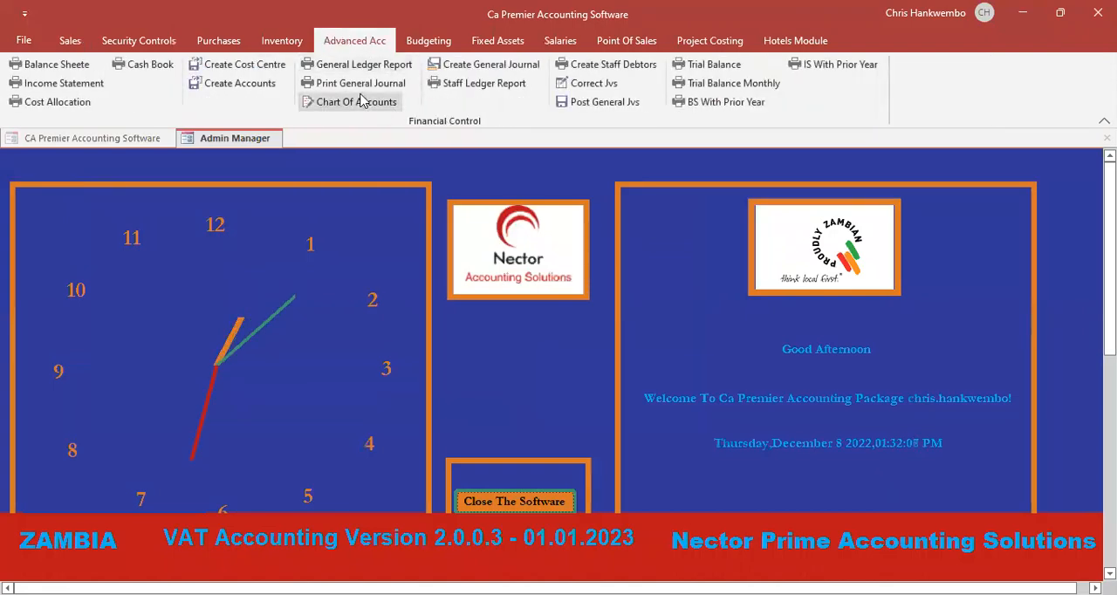
click(148, 66)
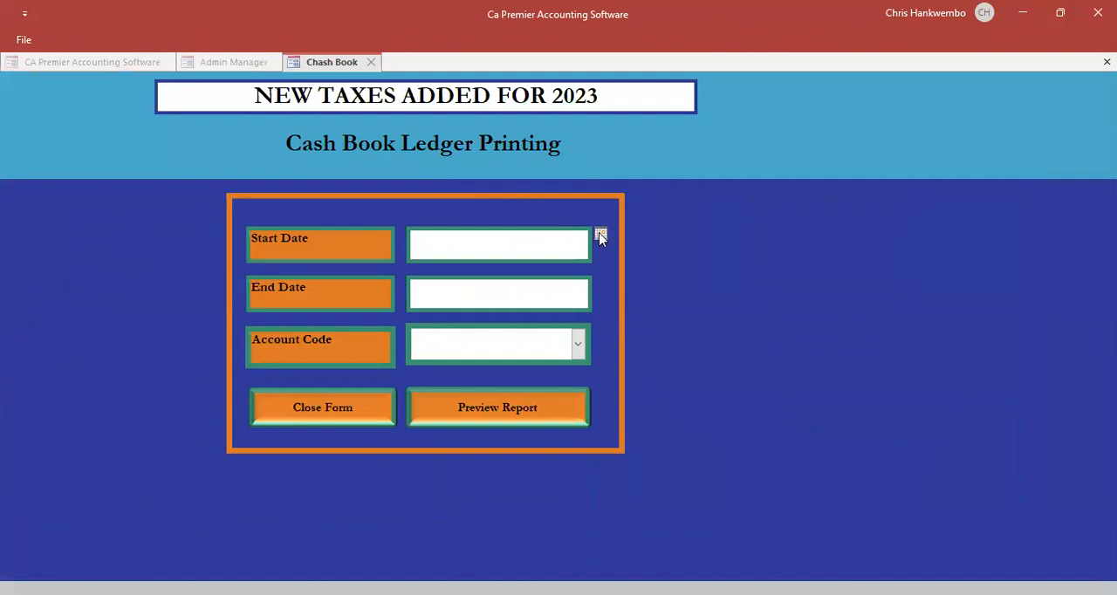
click(600, 236)
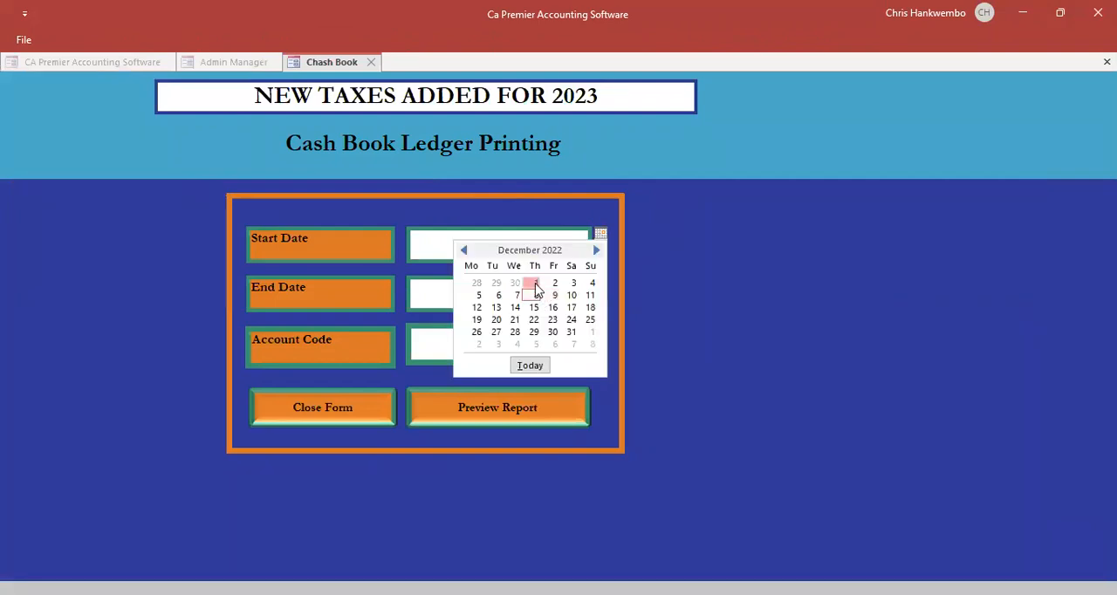
click(535, 285)
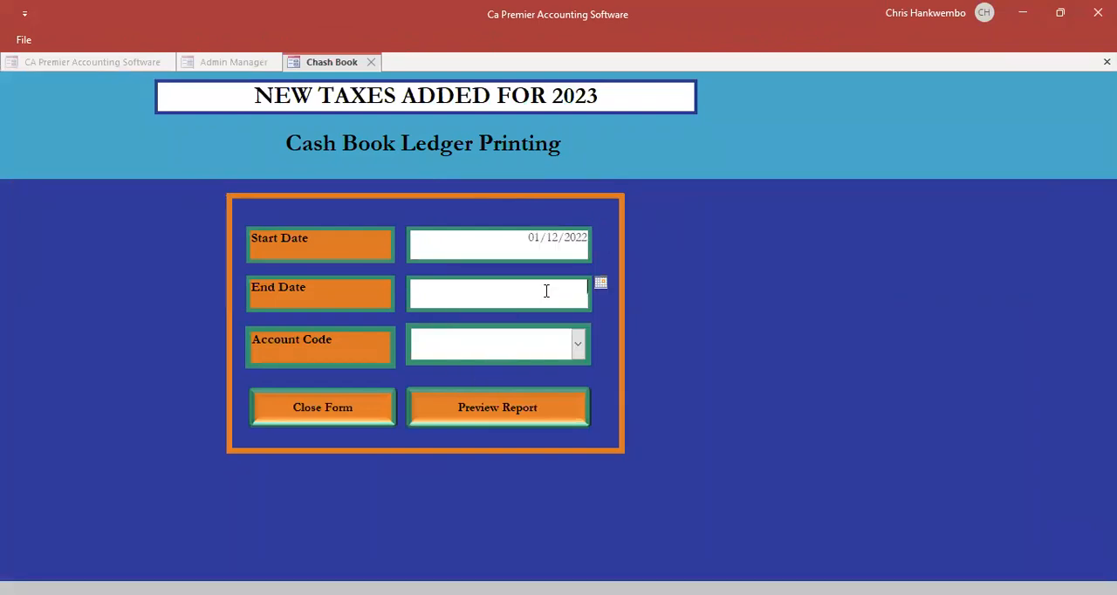
click(600, 284)
click(570, 382)
- Choose the Bank - ZANACO - ZMK account and preview its cash book report
click(578, 346)
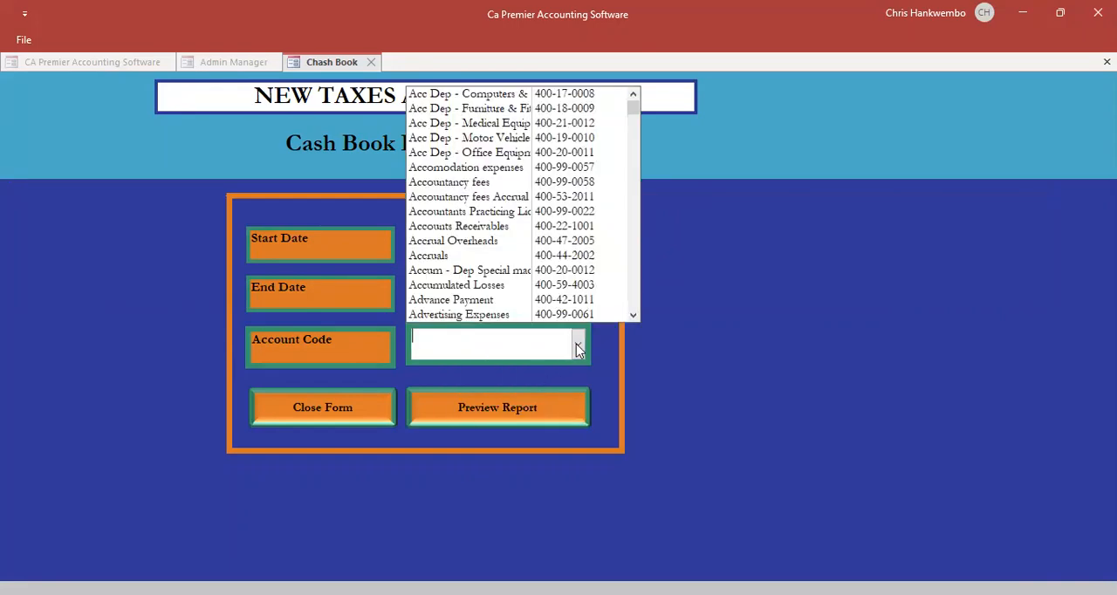
text(ba)
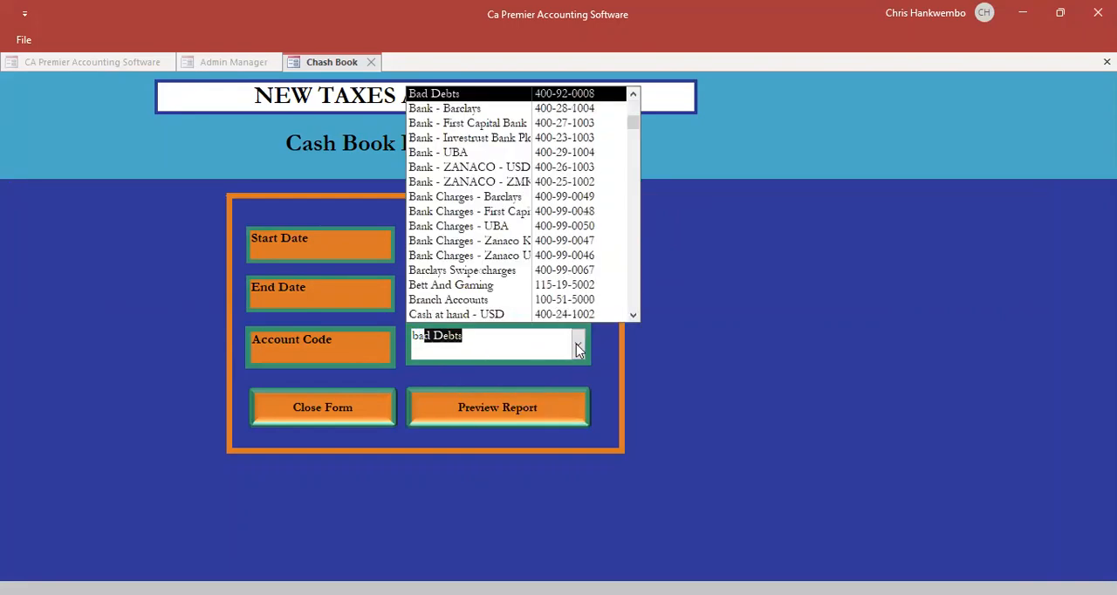
text(nk - Barclays)
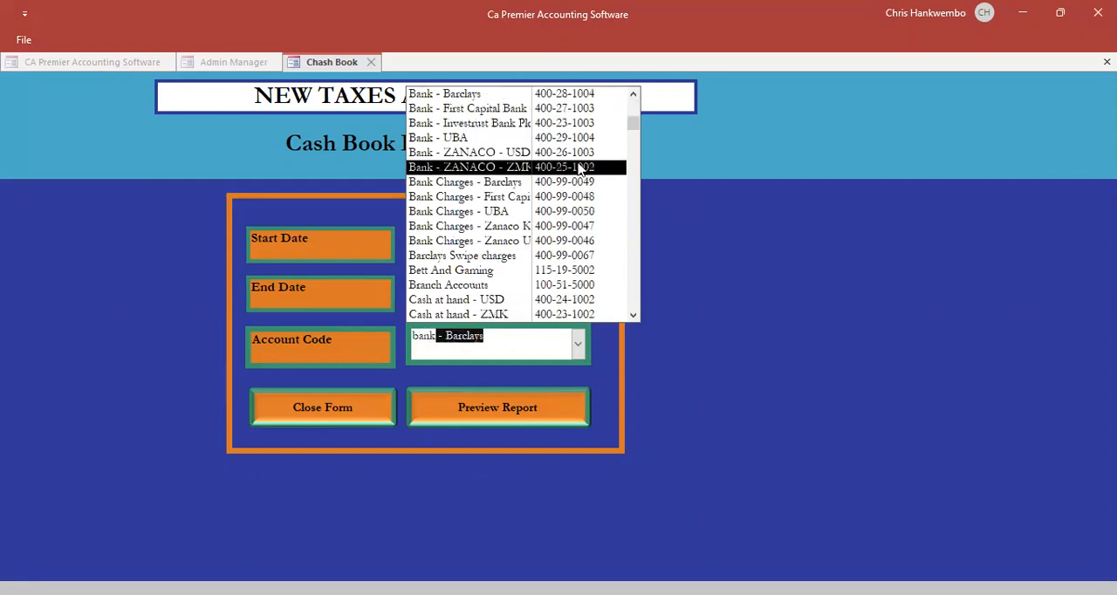
click(521, 167)
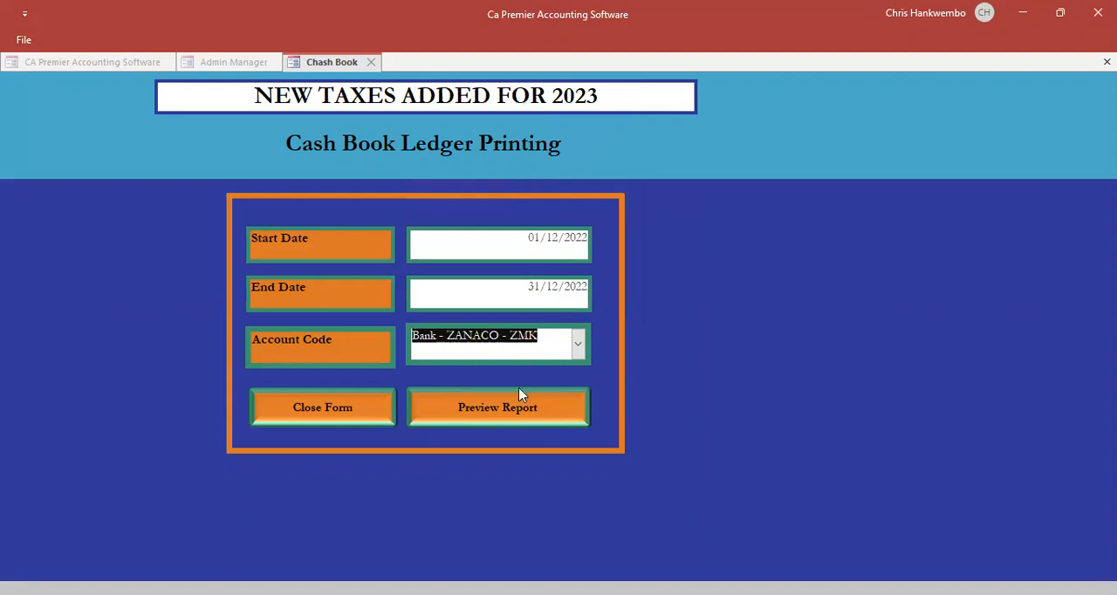
click(493, 413)
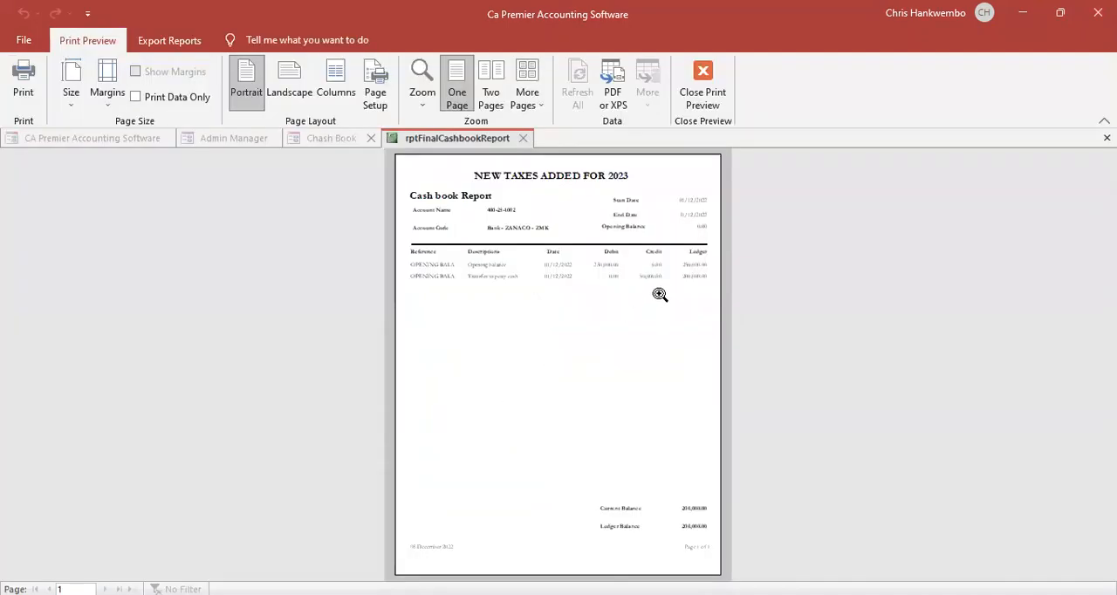
- Review the bank account's transactions in the cash book report and close the preview
click(649, 264)
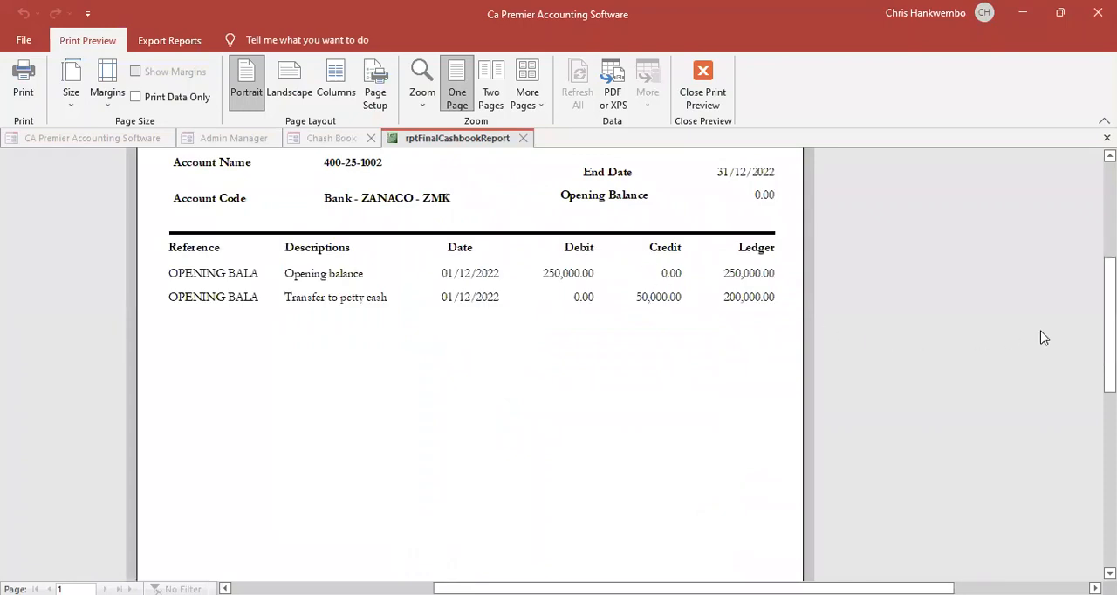
drag(1109, 324, 1066, 318)
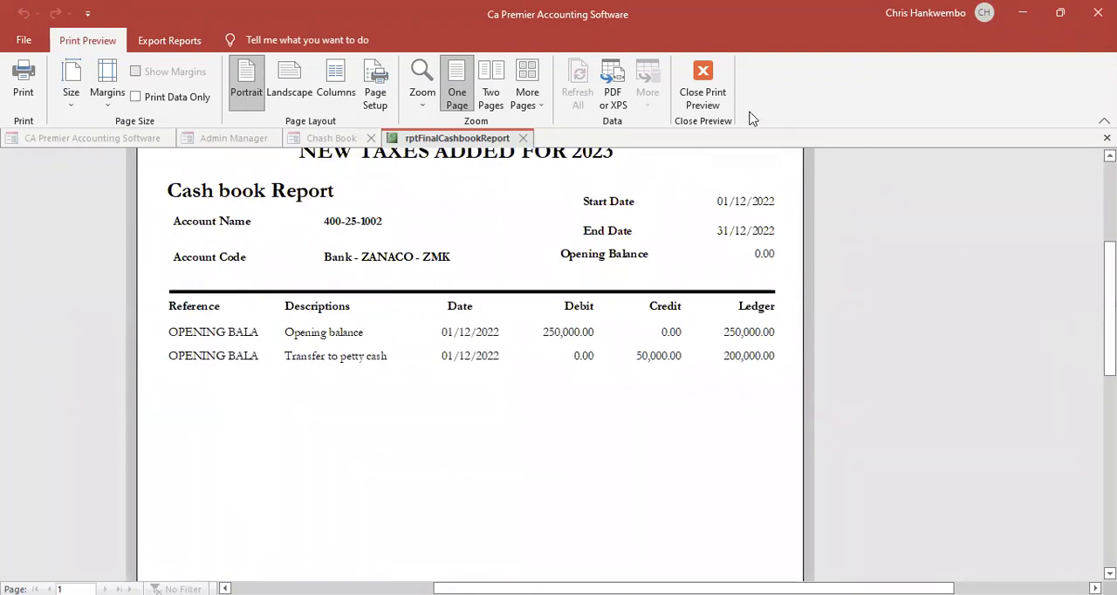
click(698, 102)
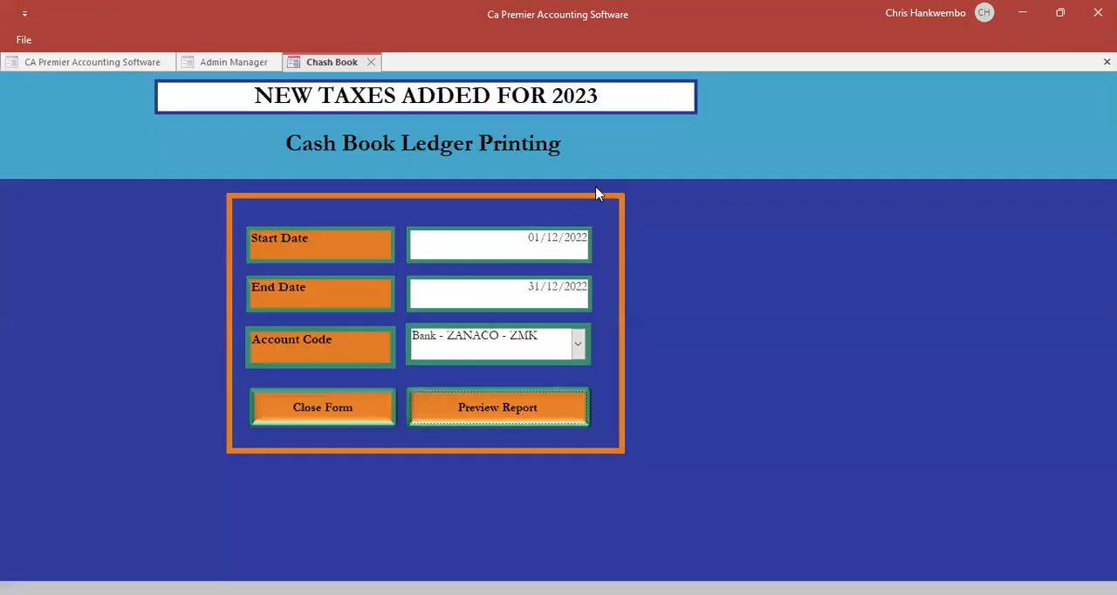
- Change the account to Petty Cash book - Head office and preview its cash book report
click(577, 346)
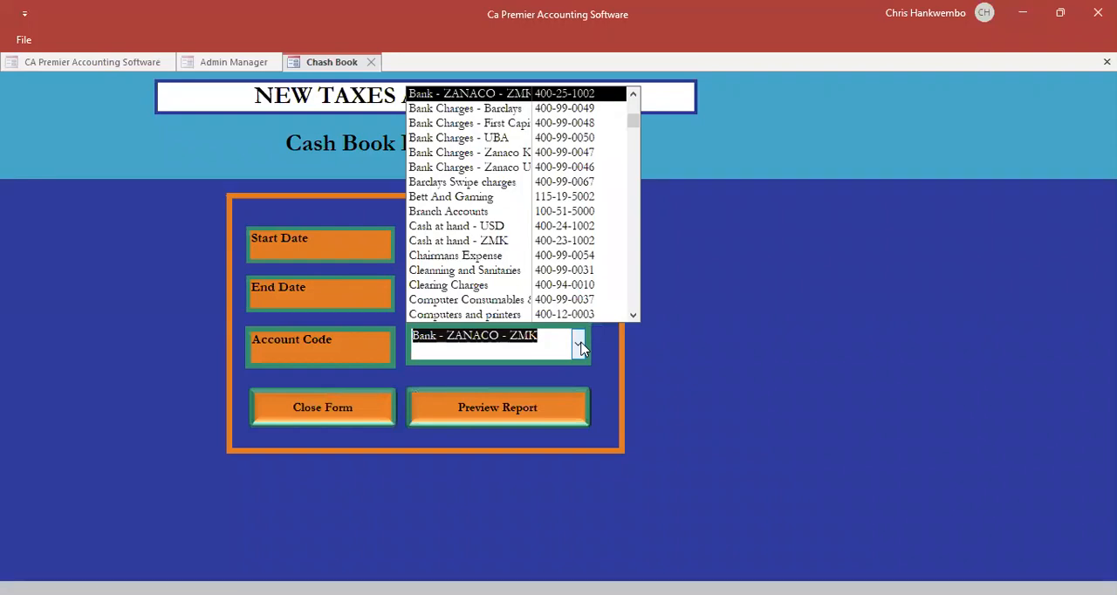
text(petty Cash book - Head office)
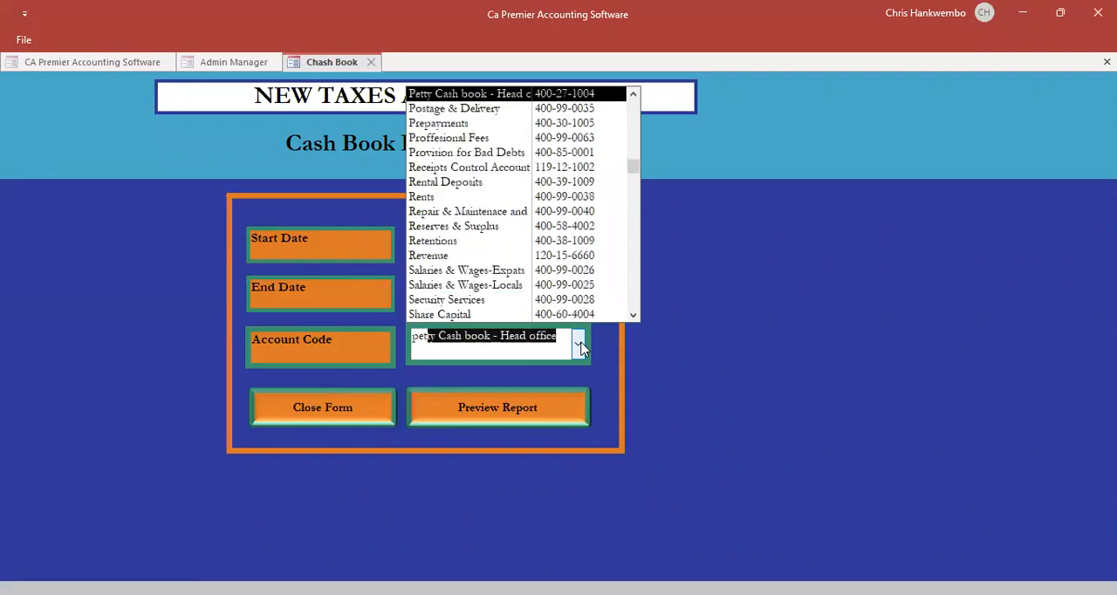
key(Return)
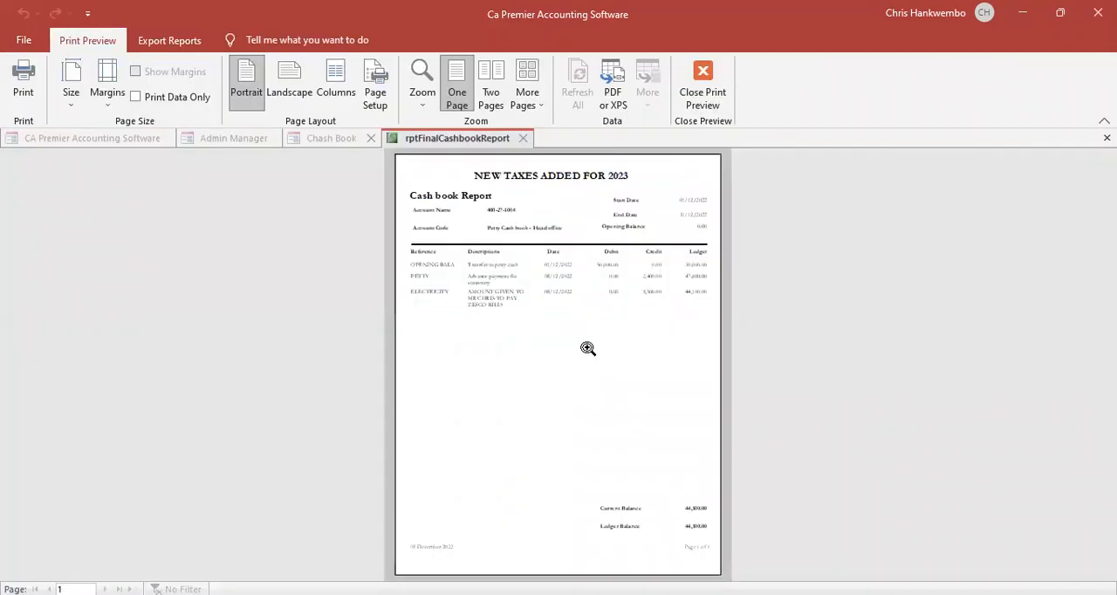
- Check the stationery and electricity advances in the petty cash book report, and close the report and its form
click(616, 291)
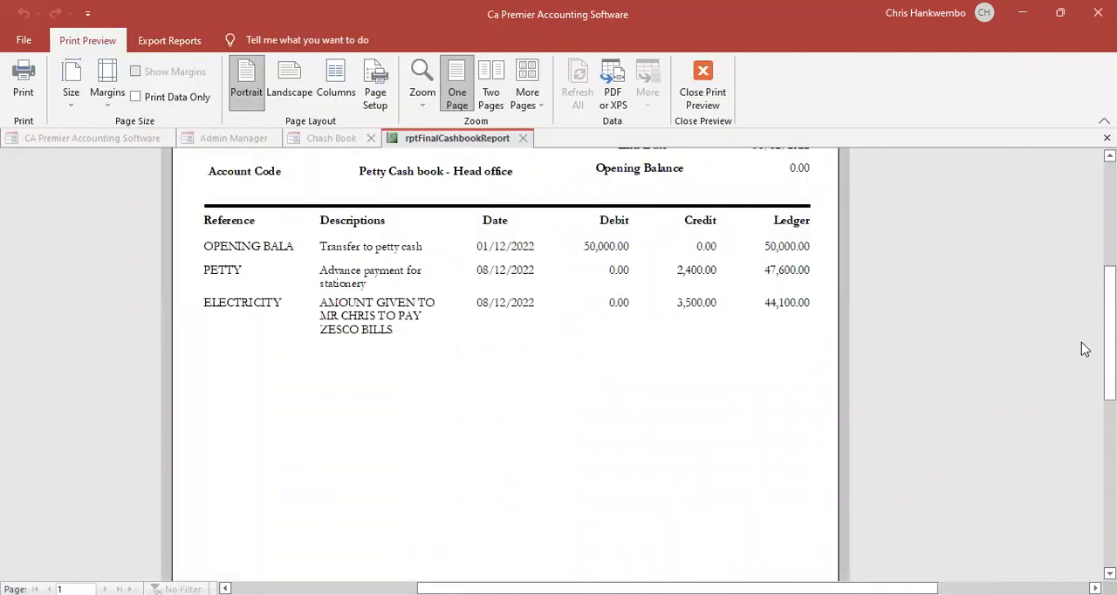
mouse_move(1109, 341)
mouse_down()
mouse_move(1109, 431)
mouse_move(1109, 327)
mouse_up()
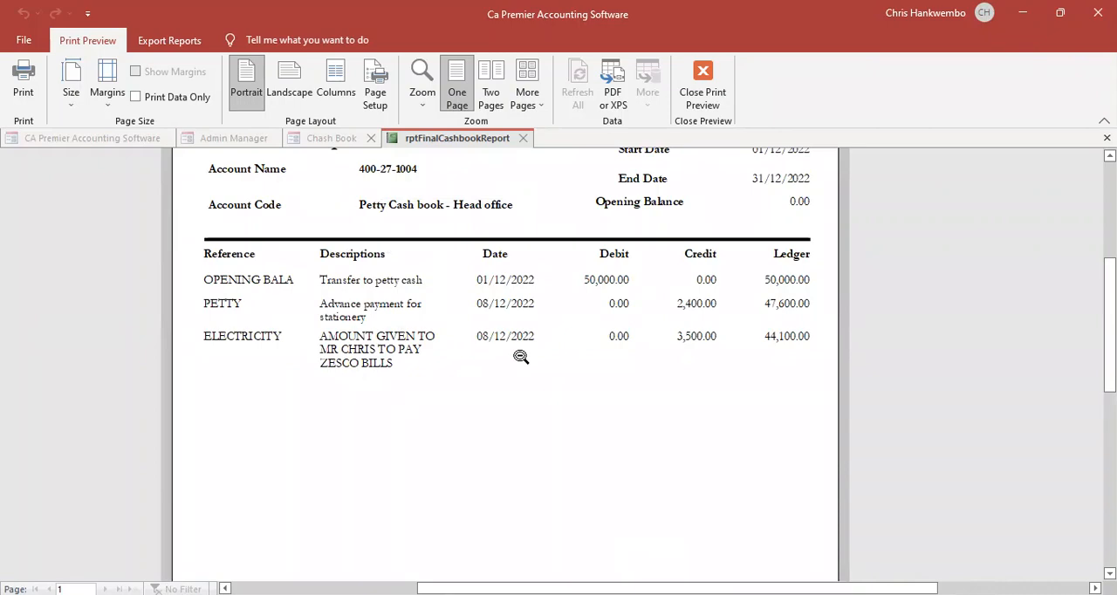
click(698, 98)
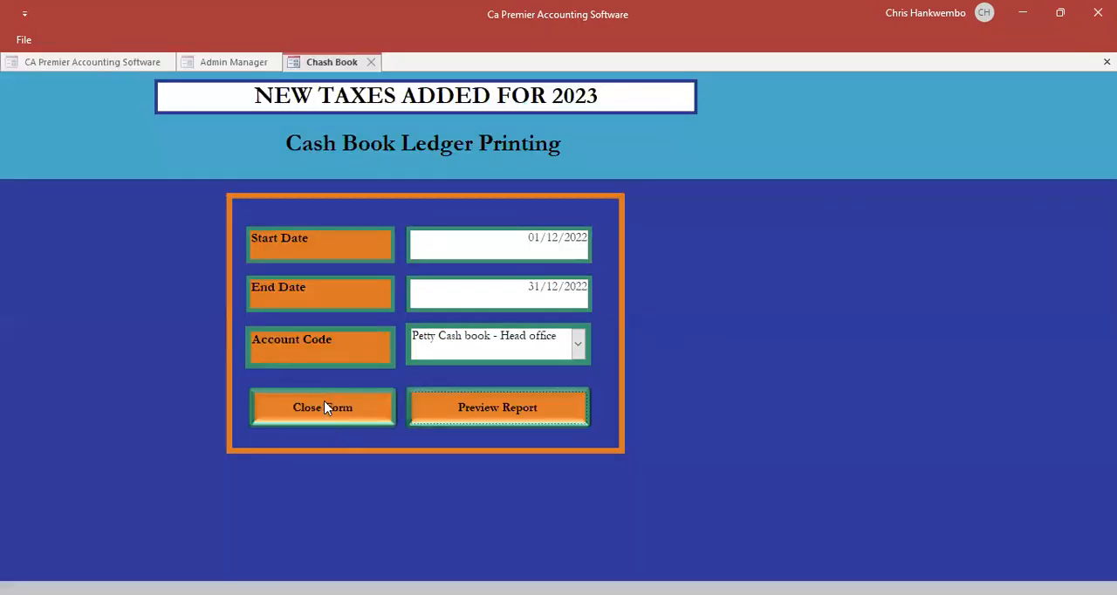
click(324, 407)
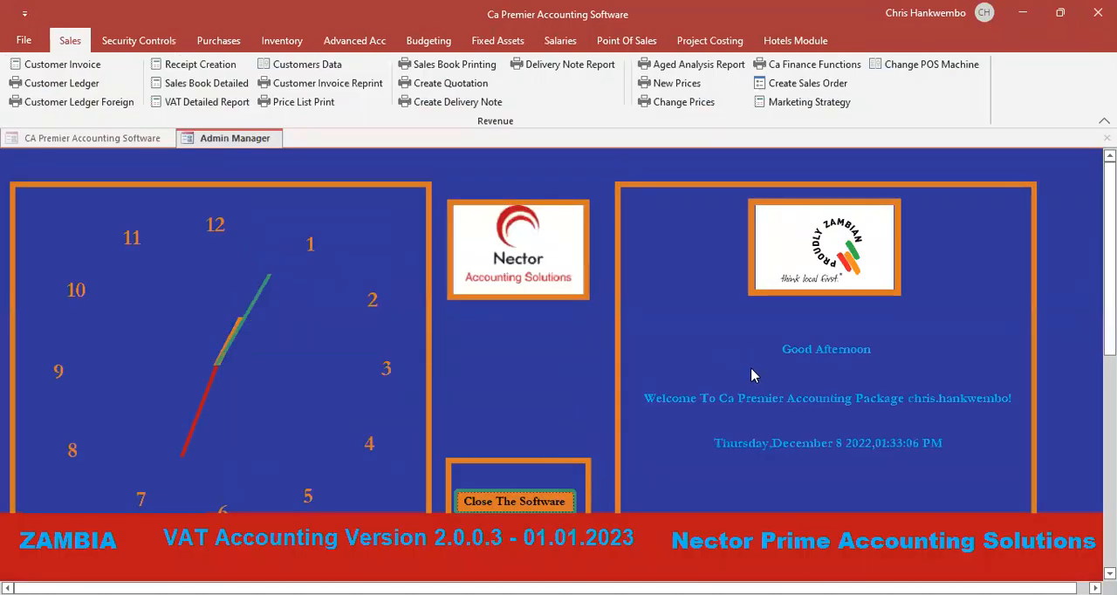